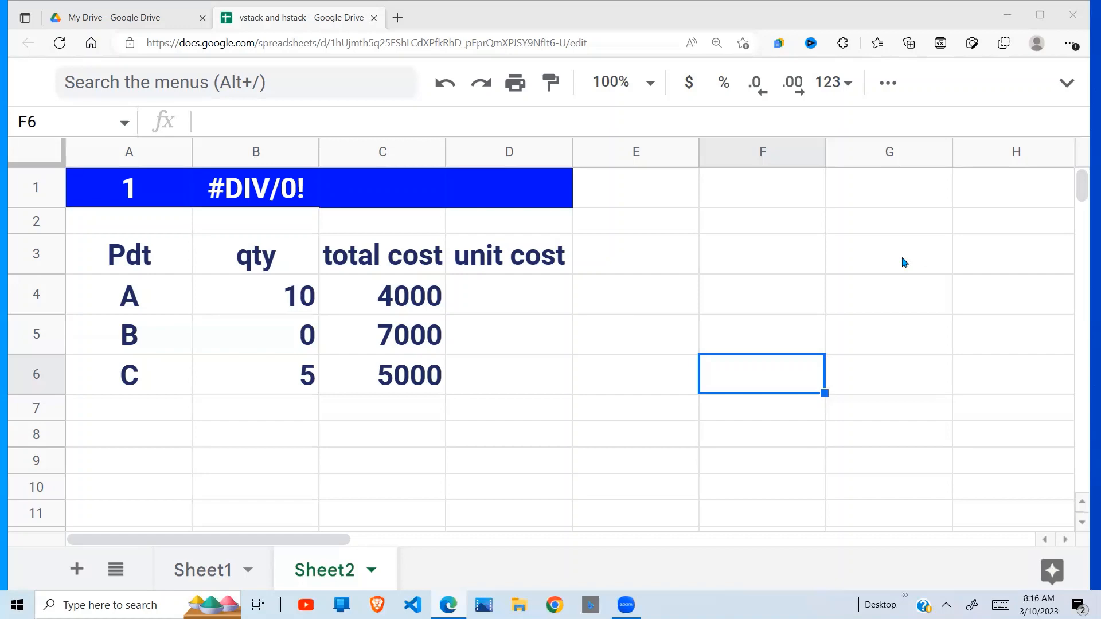
{"action": "left_click", "coordinate": [241, 205]}
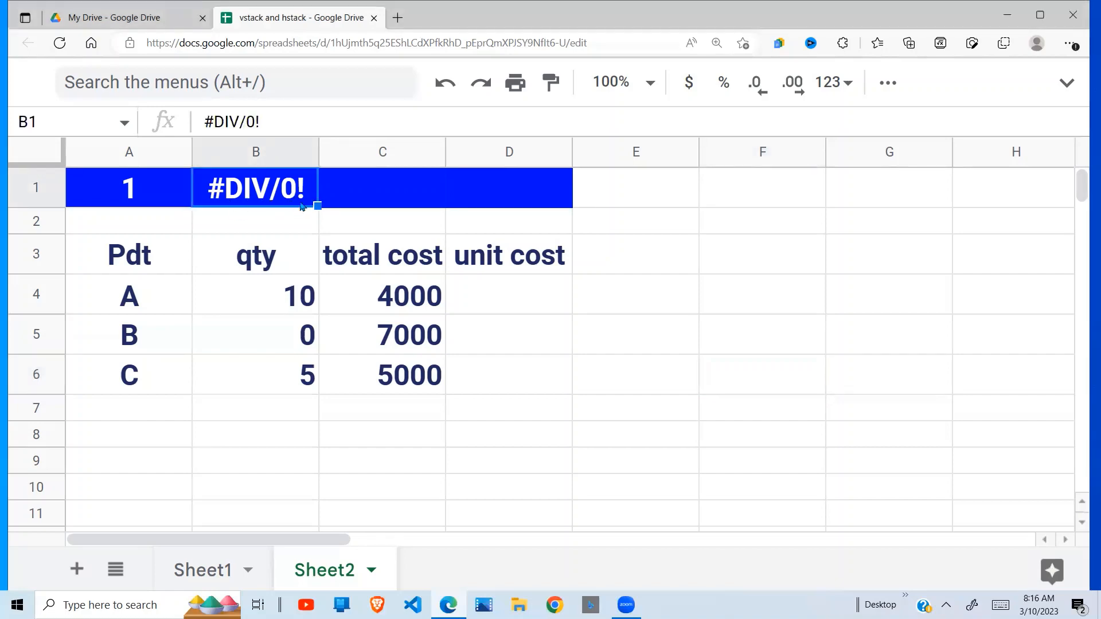
{"action": "left_click", "coordinate": [384, 305]}
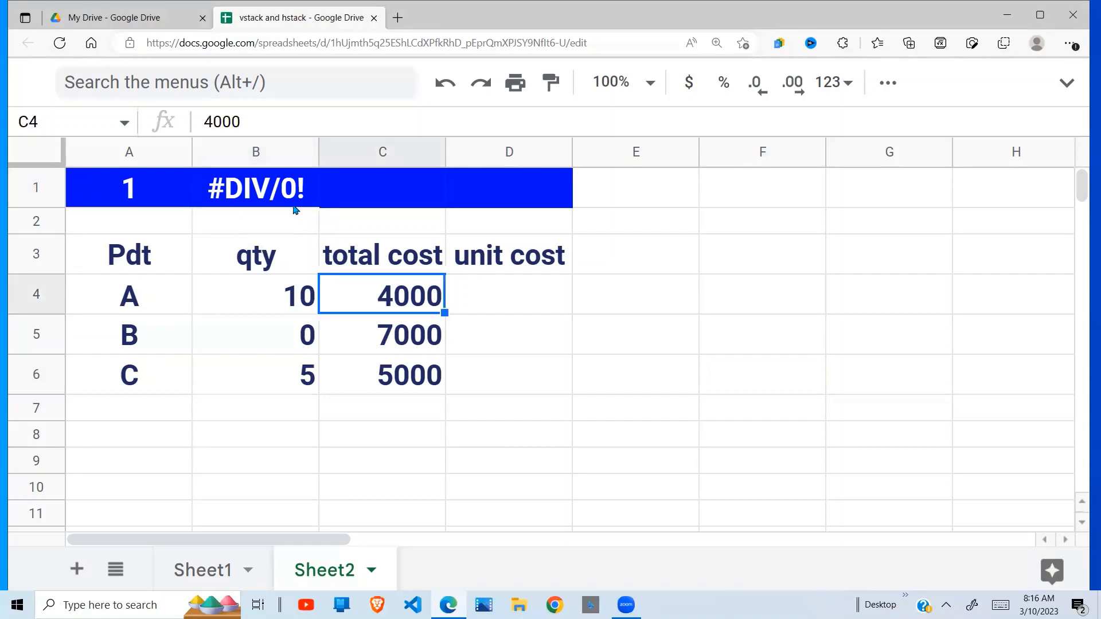
{"action": "left_click", "coordinate": [385, 331]}
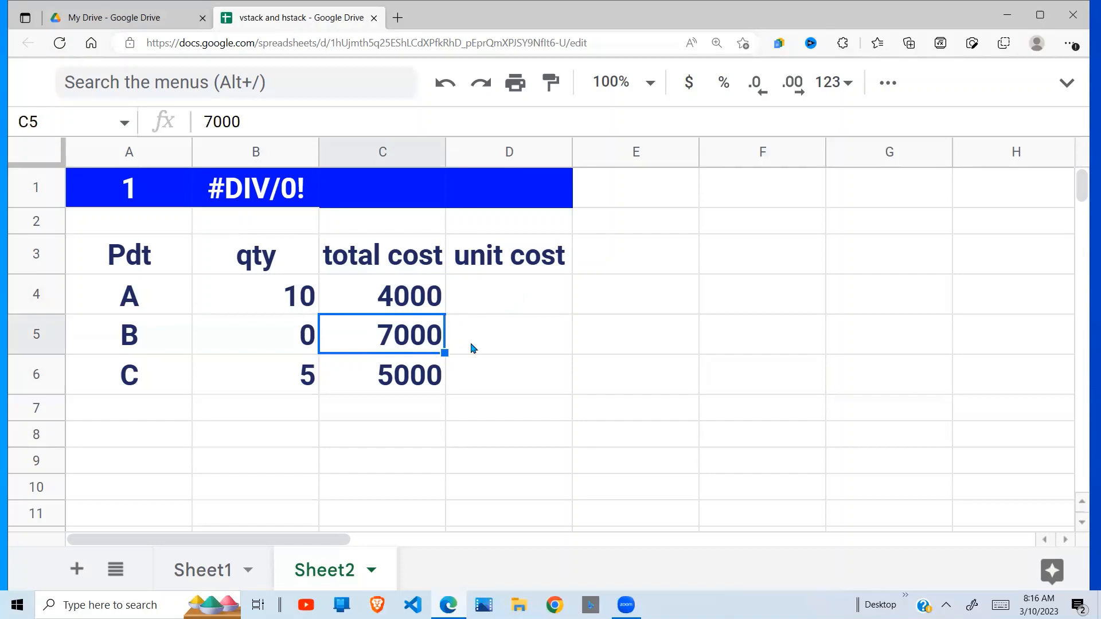
Step: Enter the formula =C4/B4 in D4 to calculate product A's unit cost
{"action": "left_click", "coordinate": [511, 310]}
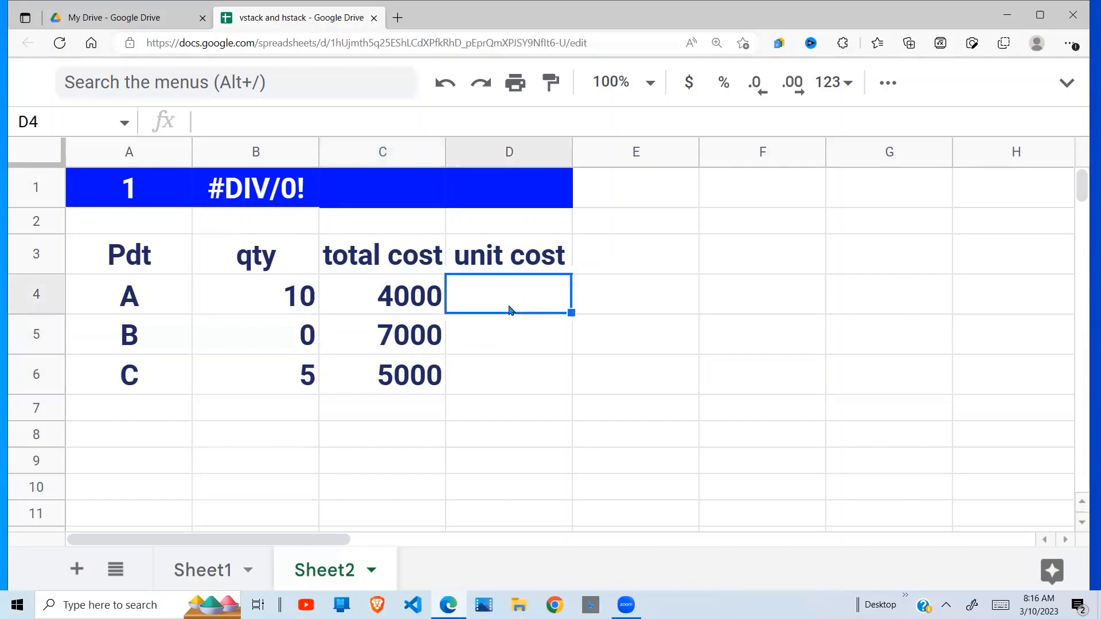
{"action": "type", "text": "="}
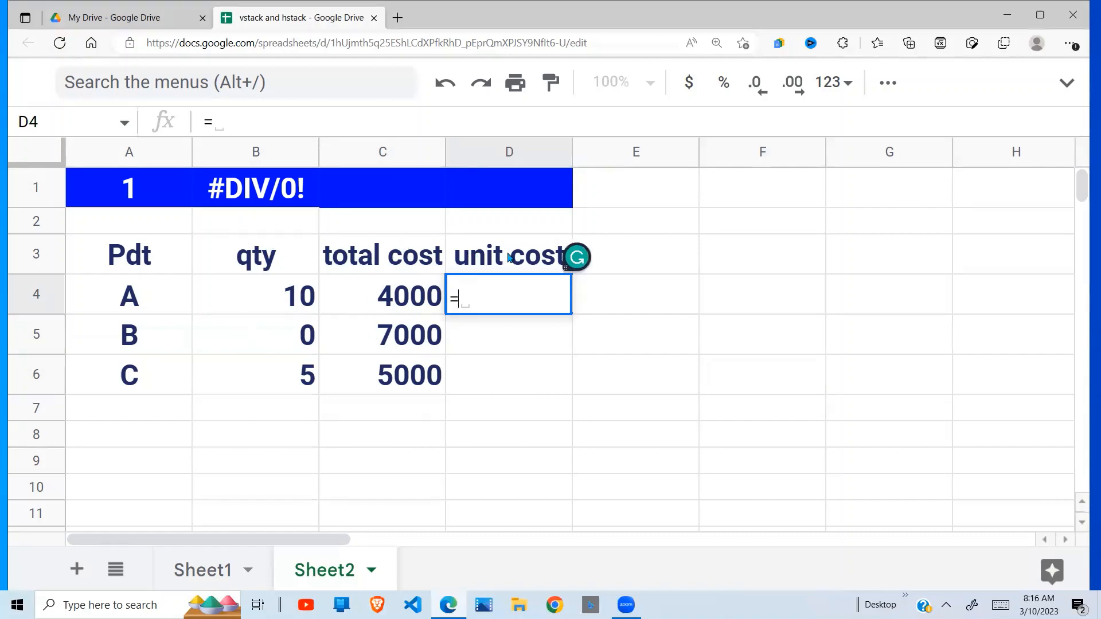
{"action": "left_click", "coordinate": [400, 306]}
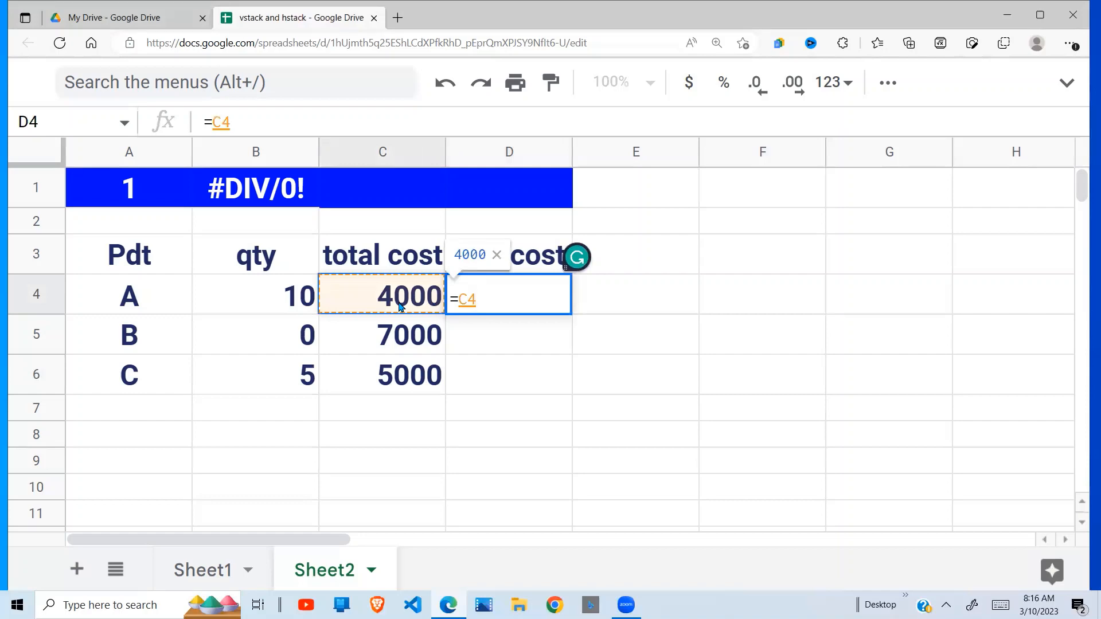
{"action": "type", "text": "/"}
{"action": "left_click", "coordinate": [315, 303]}
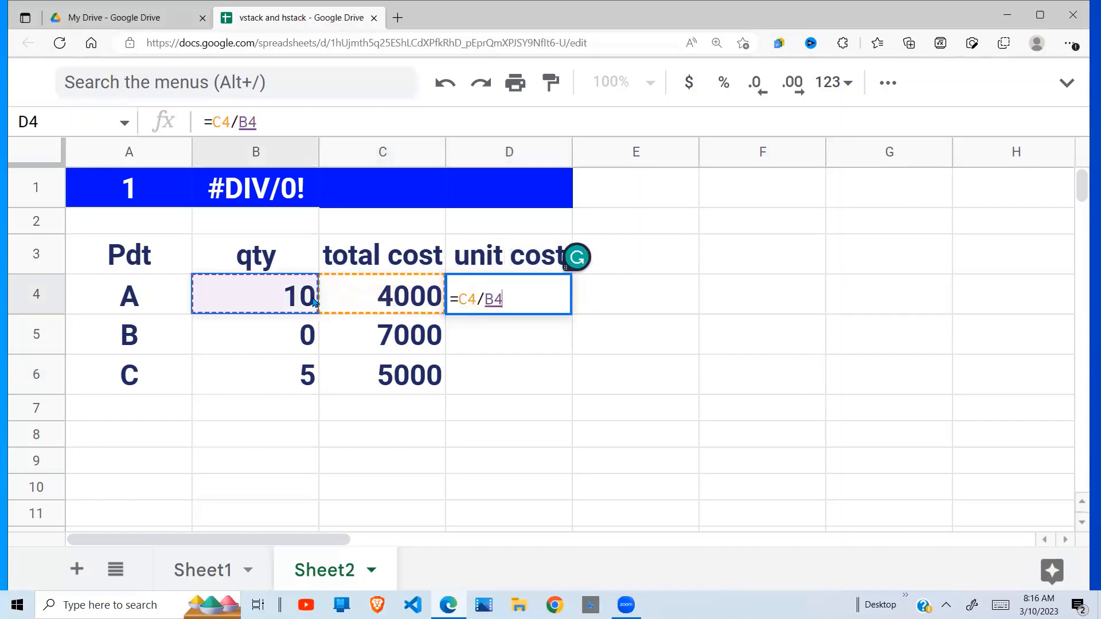
{"action": "key", "text": "Return"}
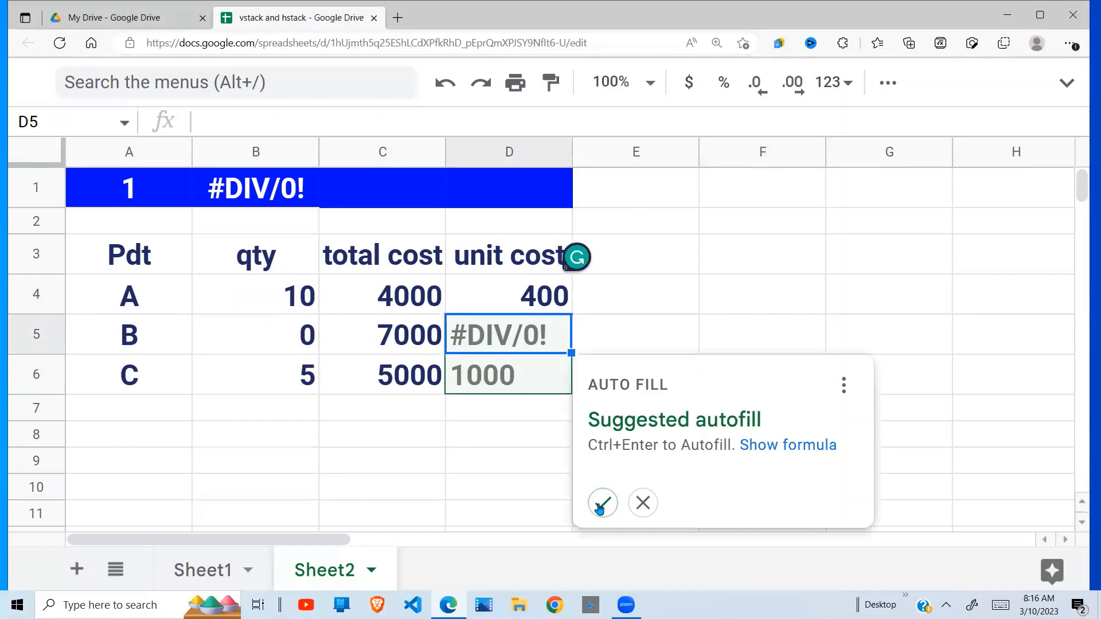
Step: Accept the suggested autofill of the unit cost formula for D5:D6 and dismiss the notification
{"action": "left_click", "coordinate": [601, 504]}
{"action": "left_click", "coordinate": [634, 374]}
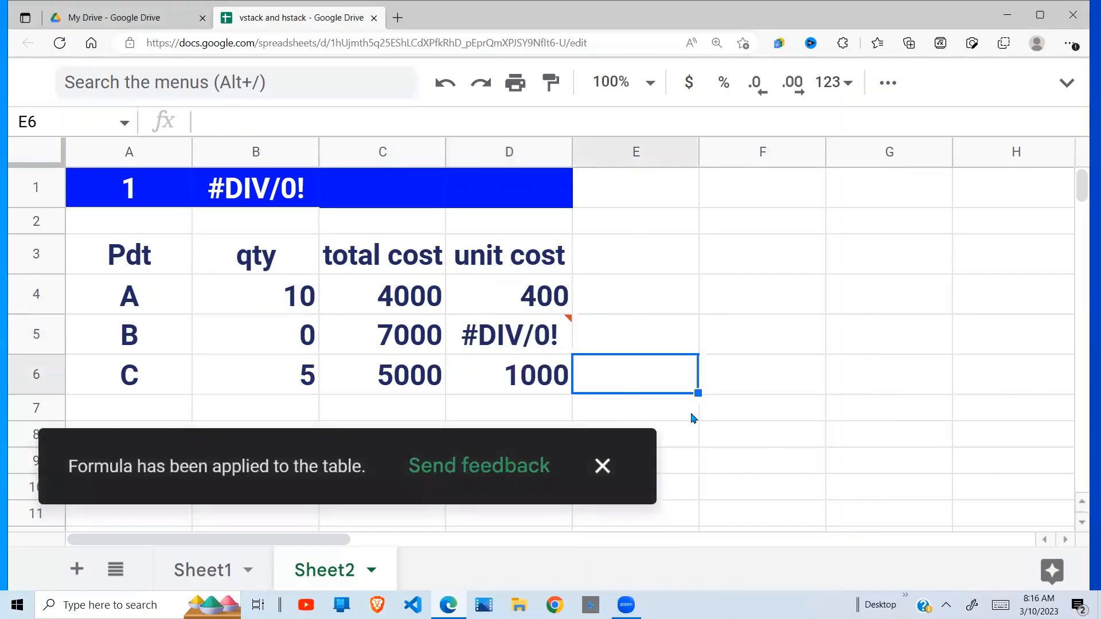
{"action": "left_click", "coordinate": [733, 420]}
{"action": "left_click", "coordinate": [541, 341]}
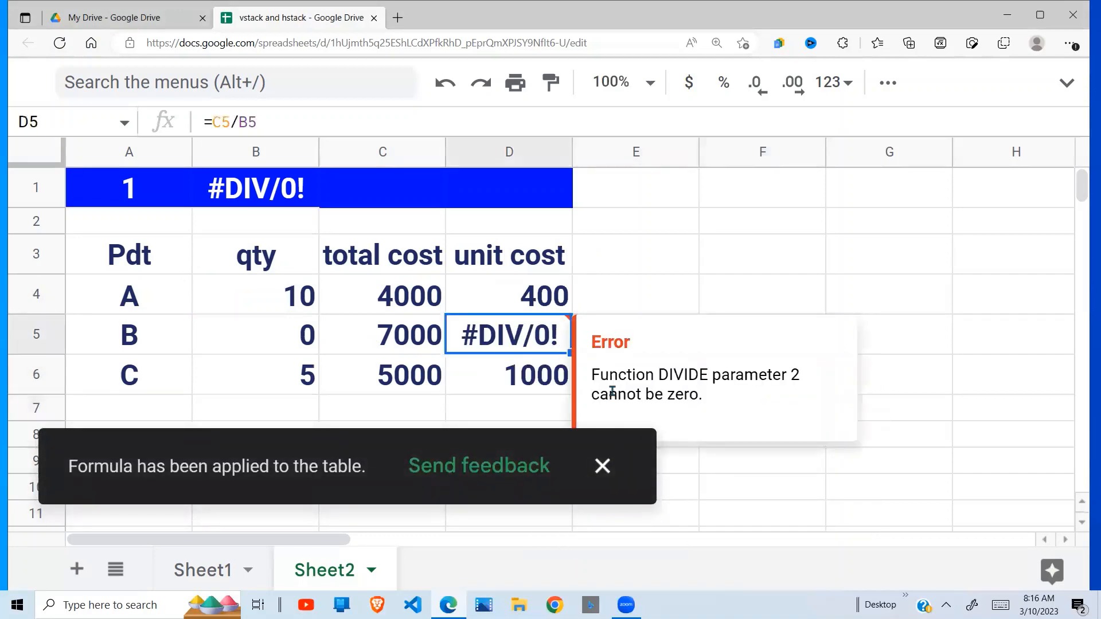
{"action": "left_click", "coordinate": [602, 466]}
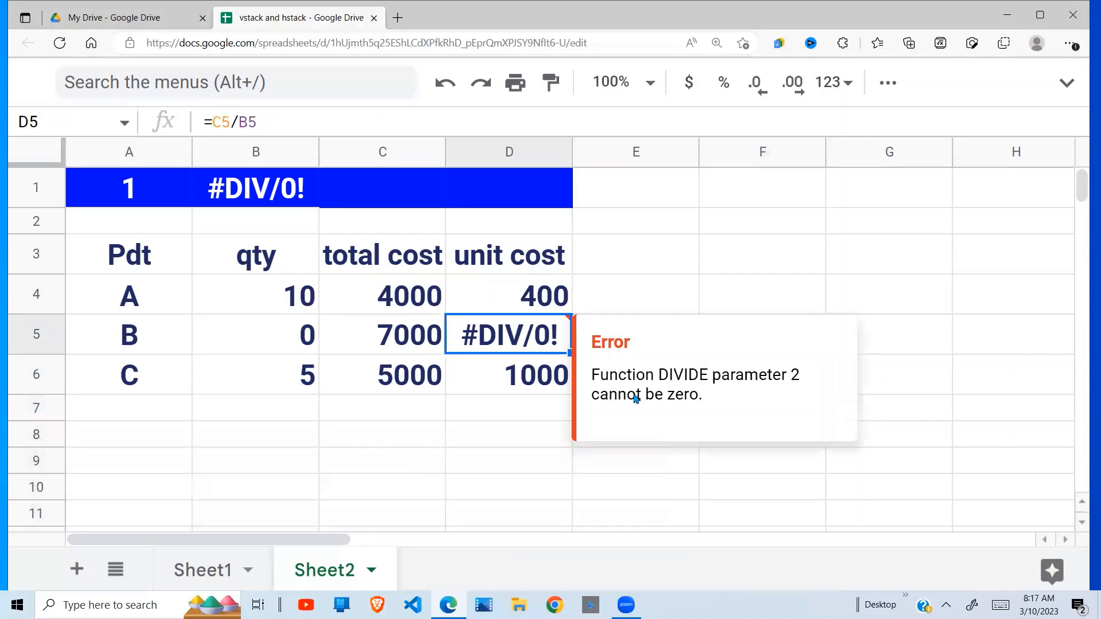
Step: Examine the error details of product B's unit cost in D5 and the quantity in B5 it divides by
{"action": "left_click", "coordinate": [674, 247]}
{"action": "mouse_move", "coordinate": [491, 347]}
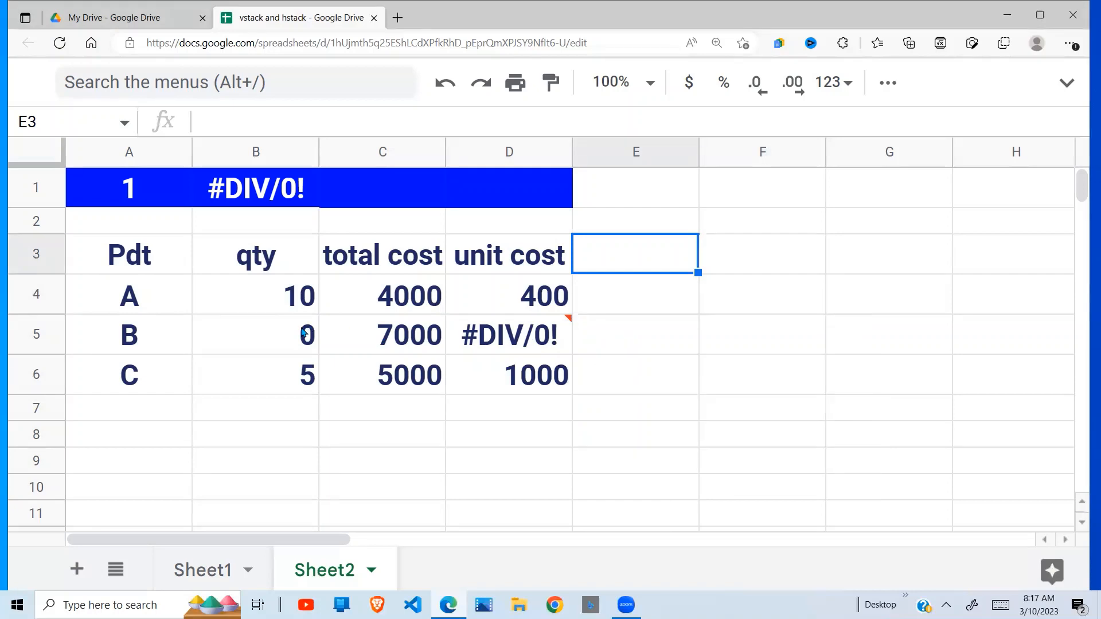
{"action": "left_click", "coordinate": [478, 333]}
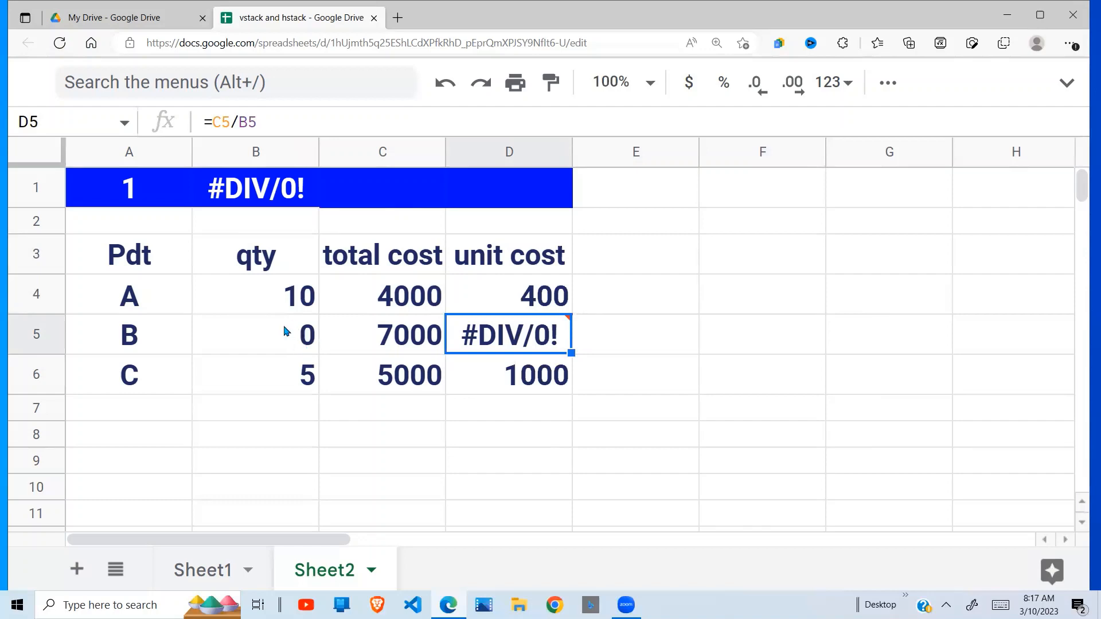
{"action": "mouse_move", "coordinate": [522, 352]}
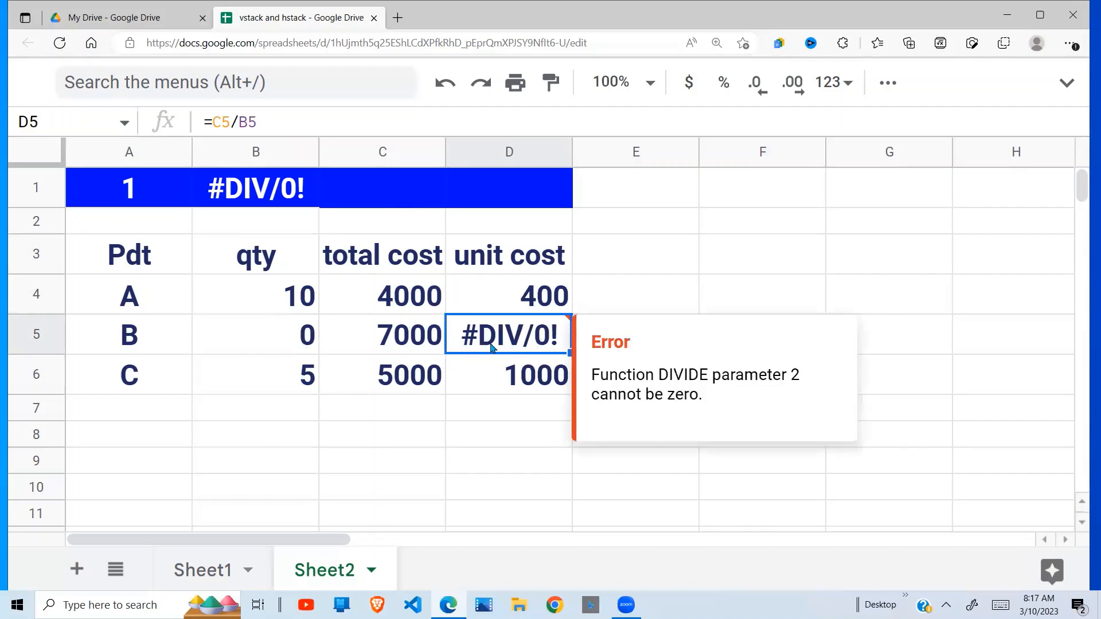
{"action": "left_click", "coordinate": [314, 343]}
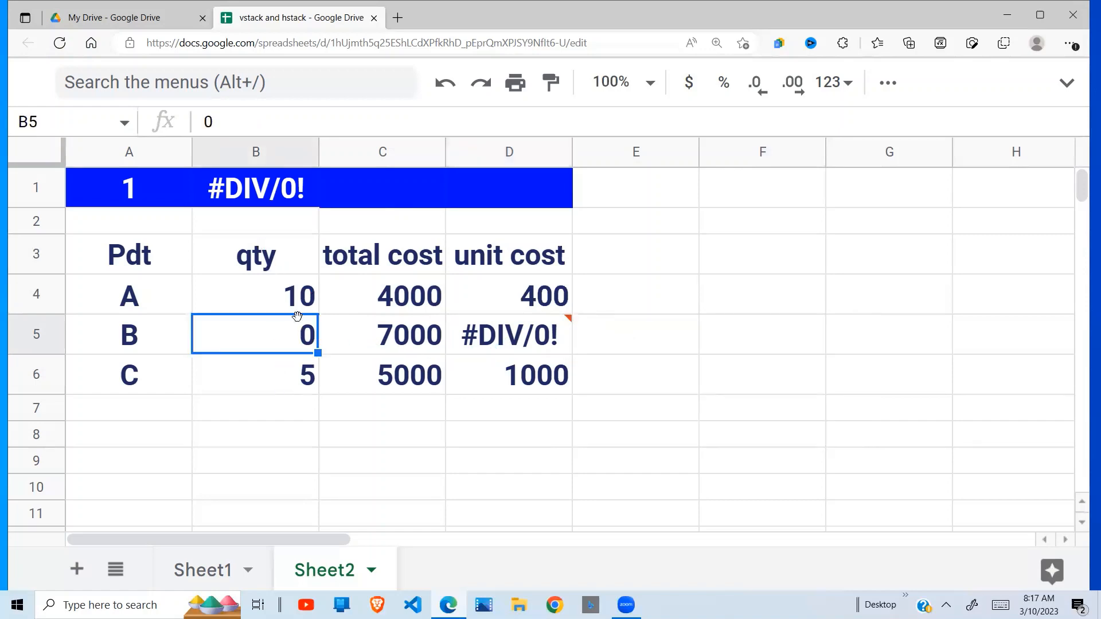
{"action": "left_click", "coordinate": [519, 343]}
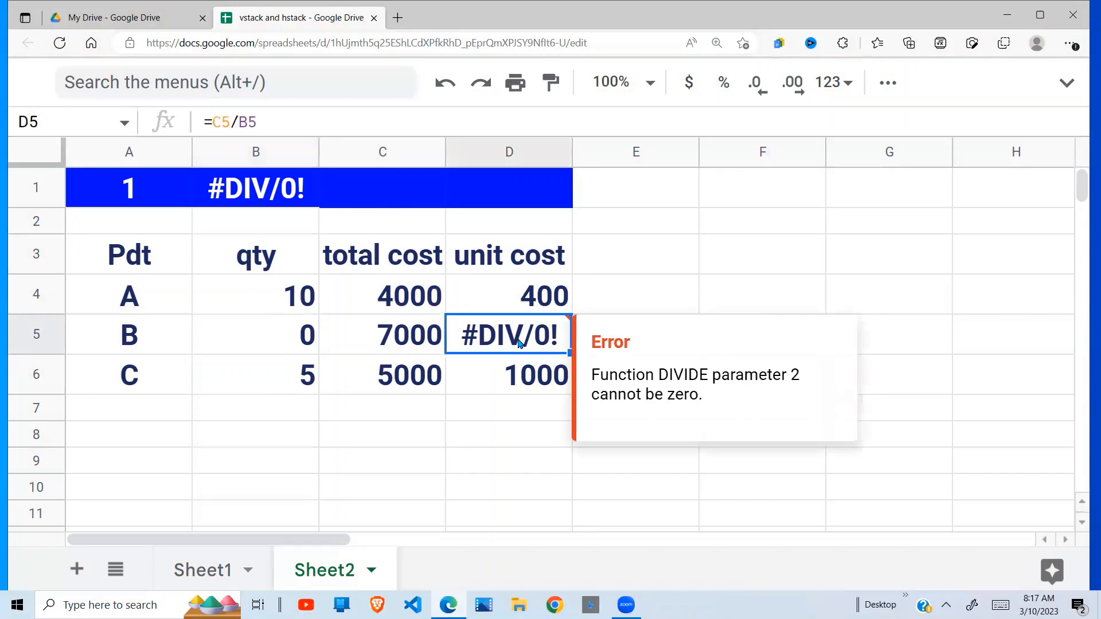
Step: Set product B's quantity in B5 to 2 and check its unit cost in D5
{"action": "left_click", "coordinate": [298, 346]}
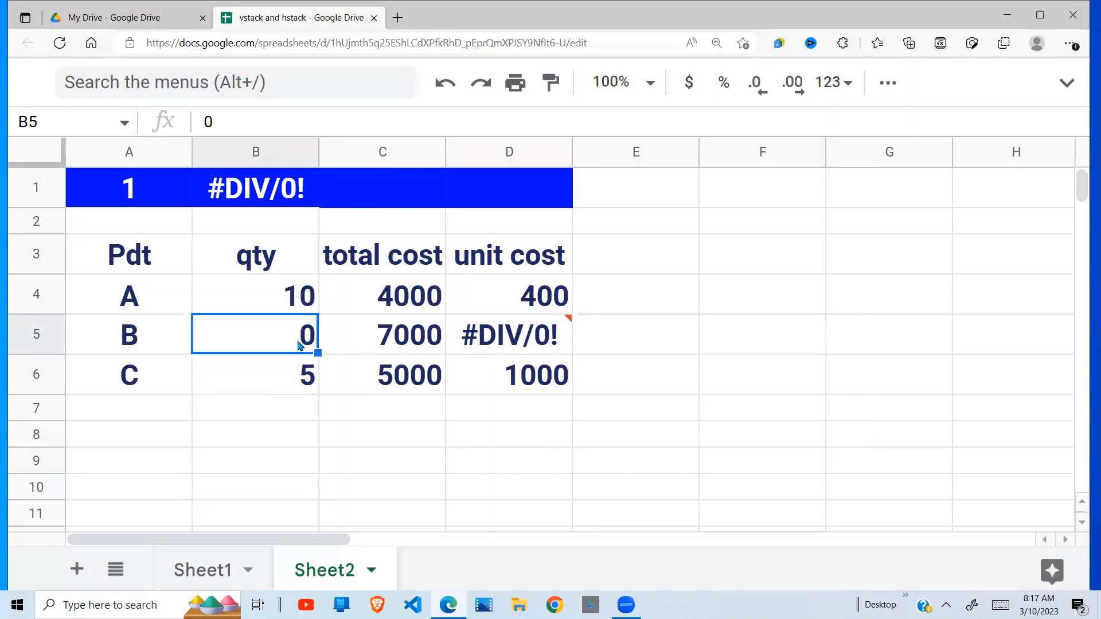
{"action": "type", "text": "2"}
{"action": "key", "text": "Return"}
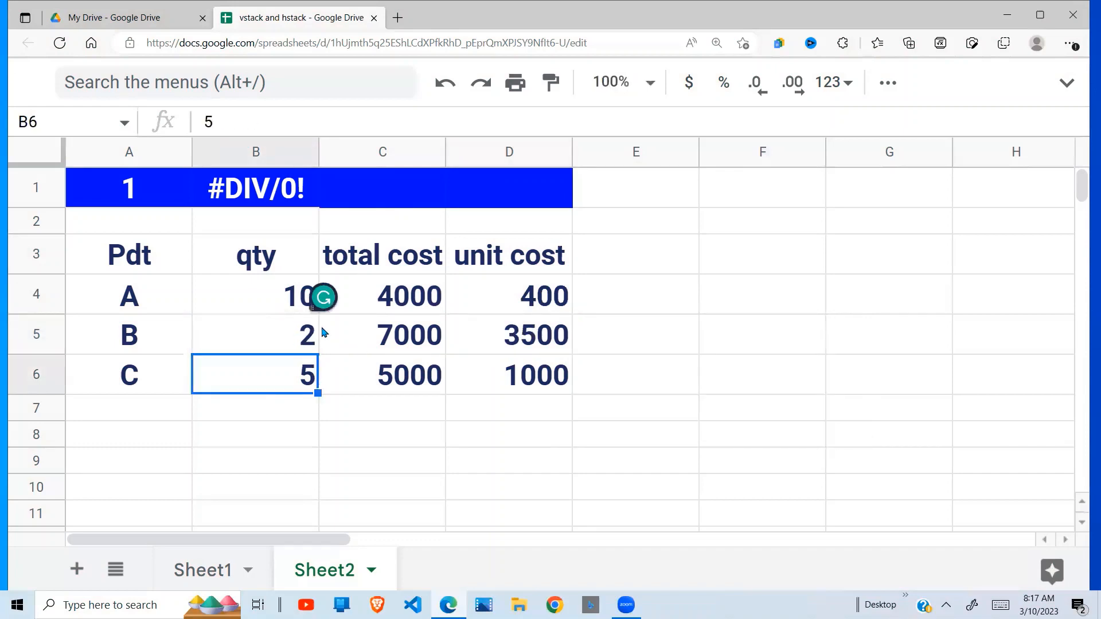
{"action": "left_click", "coordinate": [543, 328]}
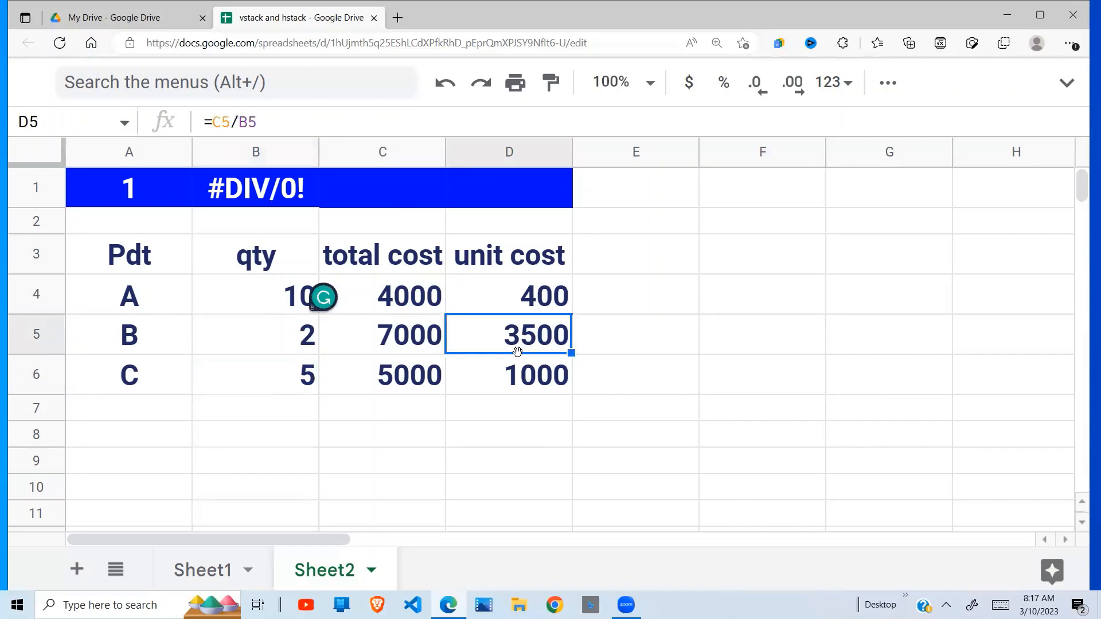
Step: Set product B's quantity in B5 back to 0 and check D5 again
{"action": "left_click", "coordinate": [311, 345]}
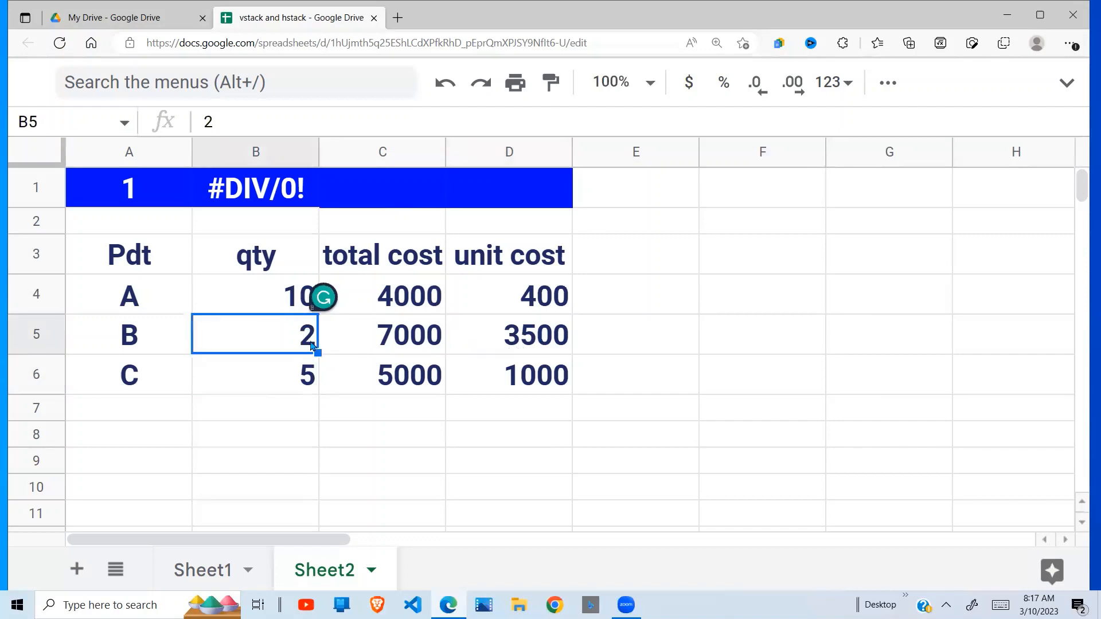
{"action": "key", "text": "ctrl+z"}
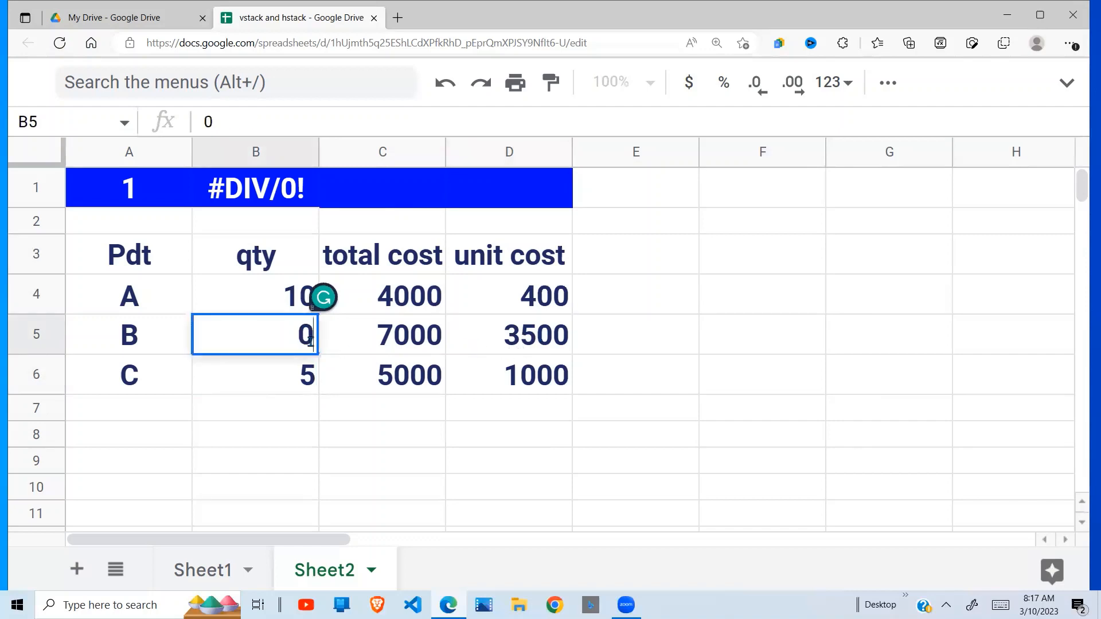
{"action": "left_click", "coordinate": [548, 332]}
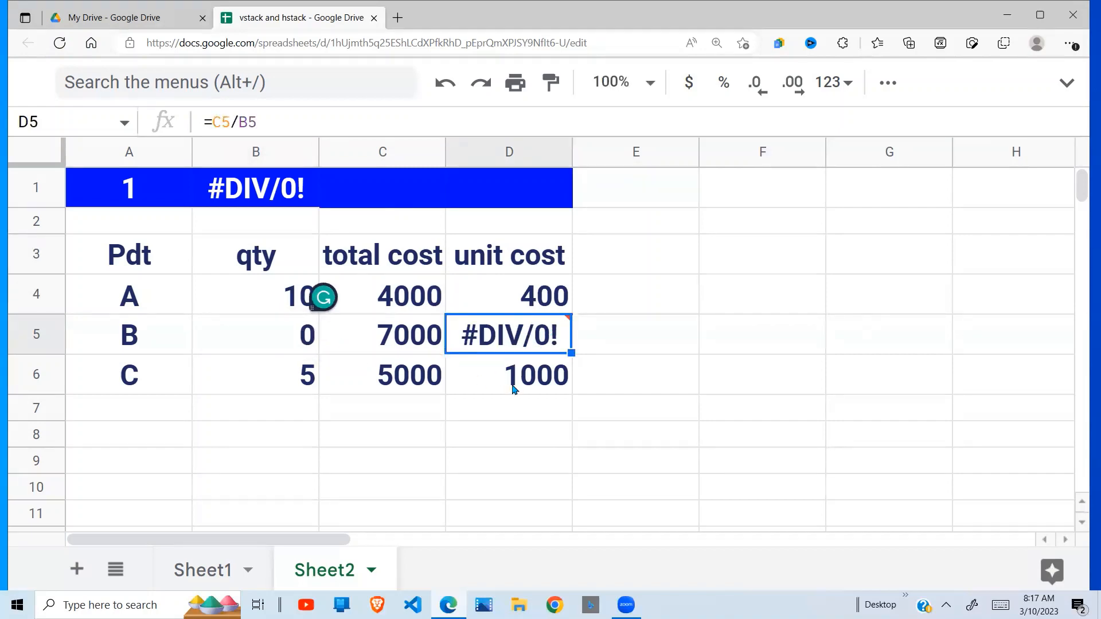
Step: Wrap the unit cost formula in D4 in IFERROR with an empty-string fallback, making it =iferror(C4/B4,"")
{"action": "left_click", "coordinate": [526, 308]}
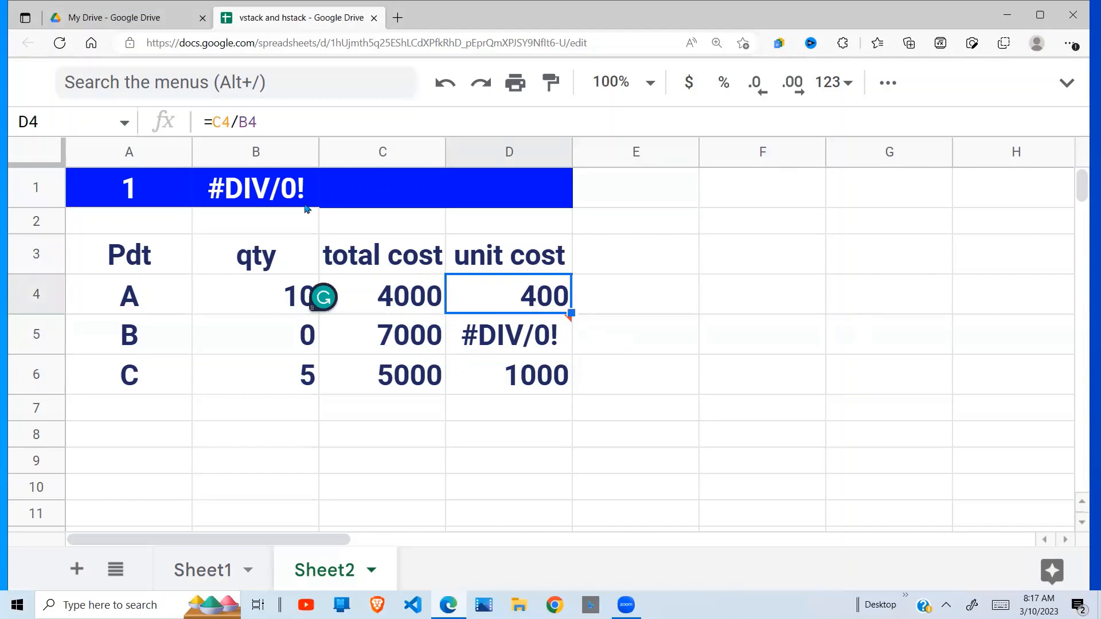
{"action": "left_click", "coordinate": [211, 124]}
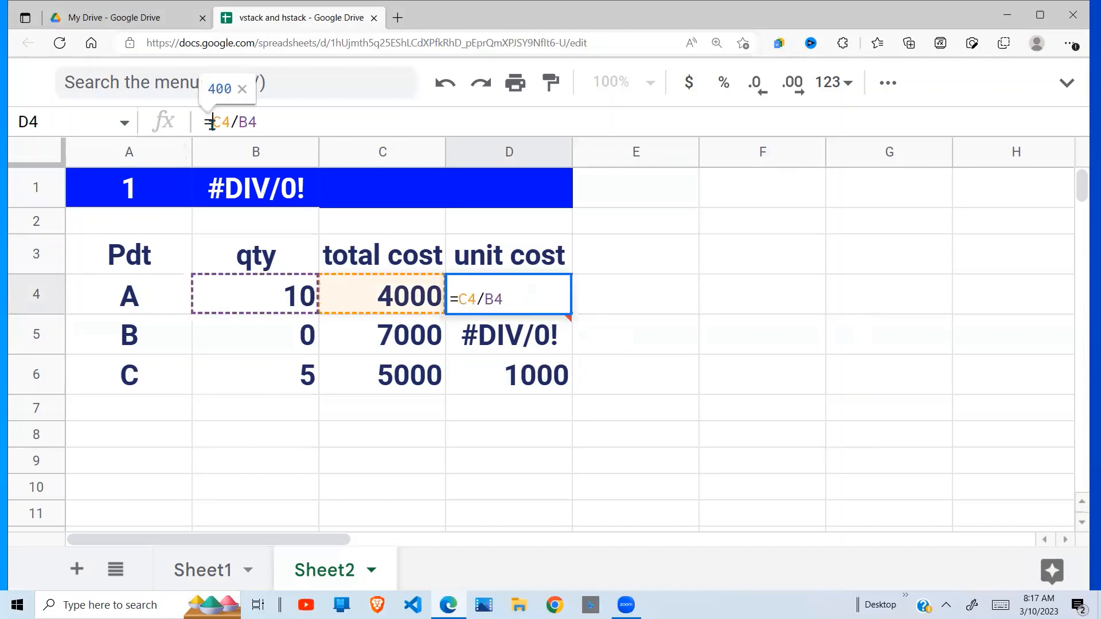
{"action": "type", "text": "if"}
{"action": "type", "text": "error"}
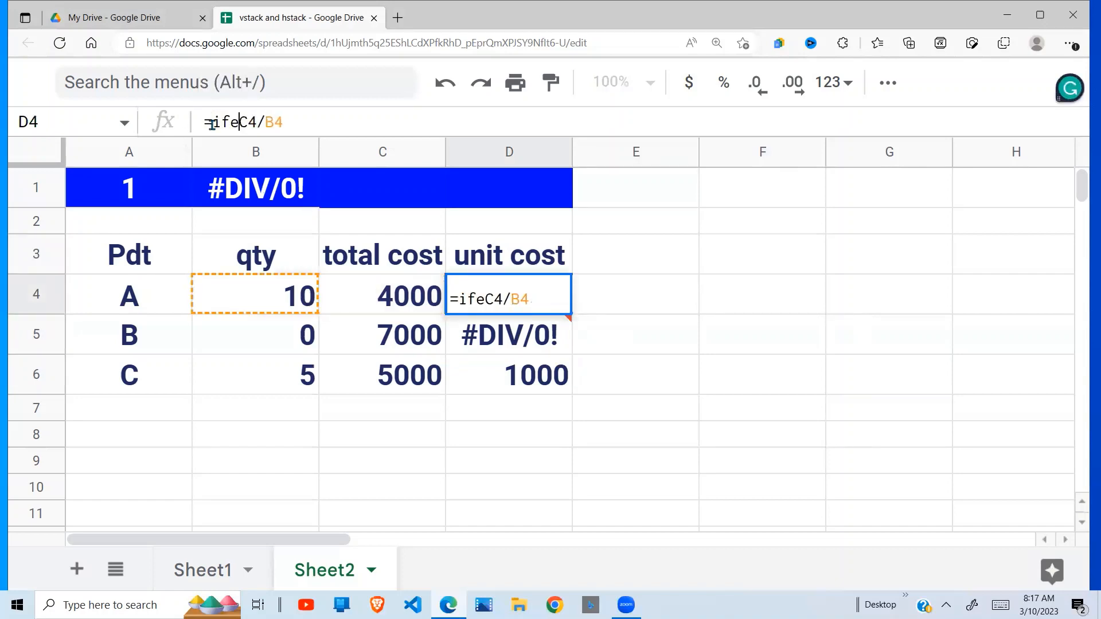
{"action": "type", "text": "("}
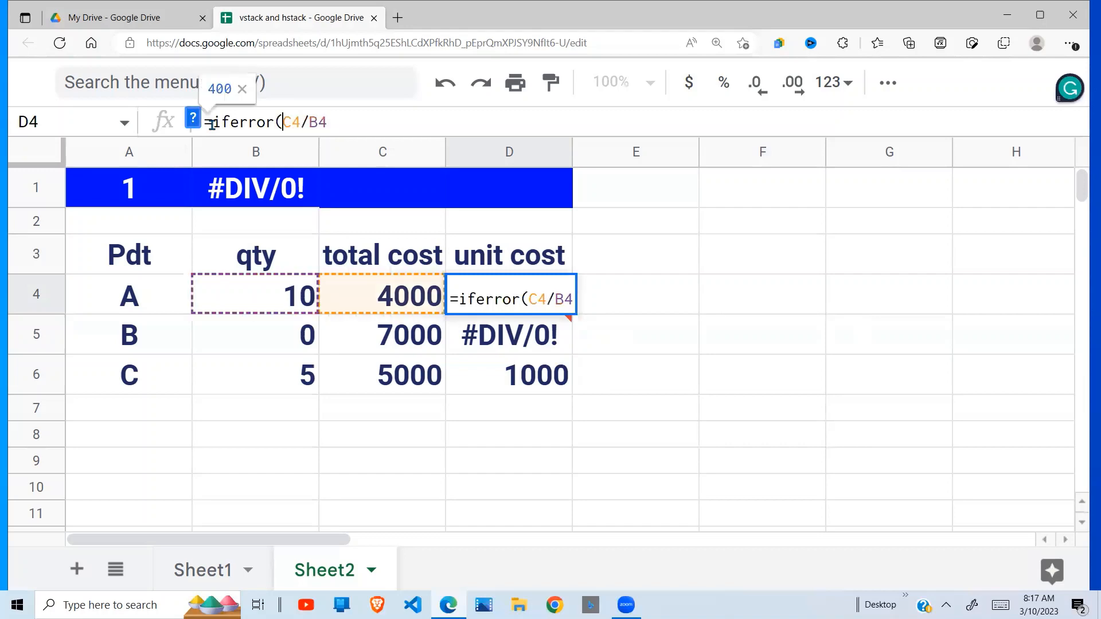
{"action": "left_click", "coordinate": [329, 121]}
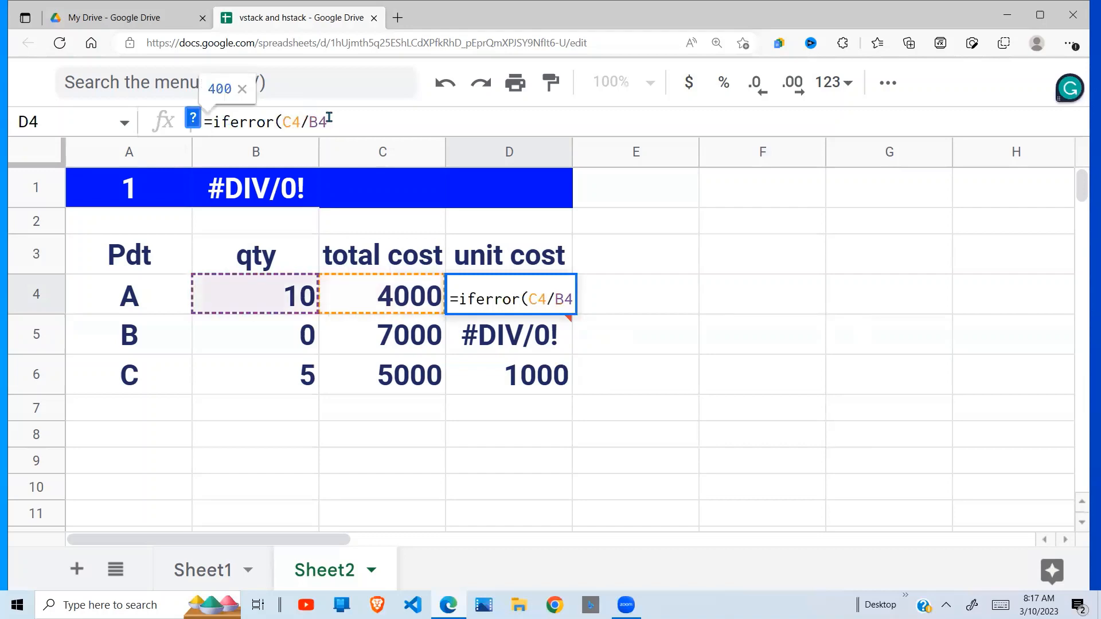
{"action": "type", "text": ","}
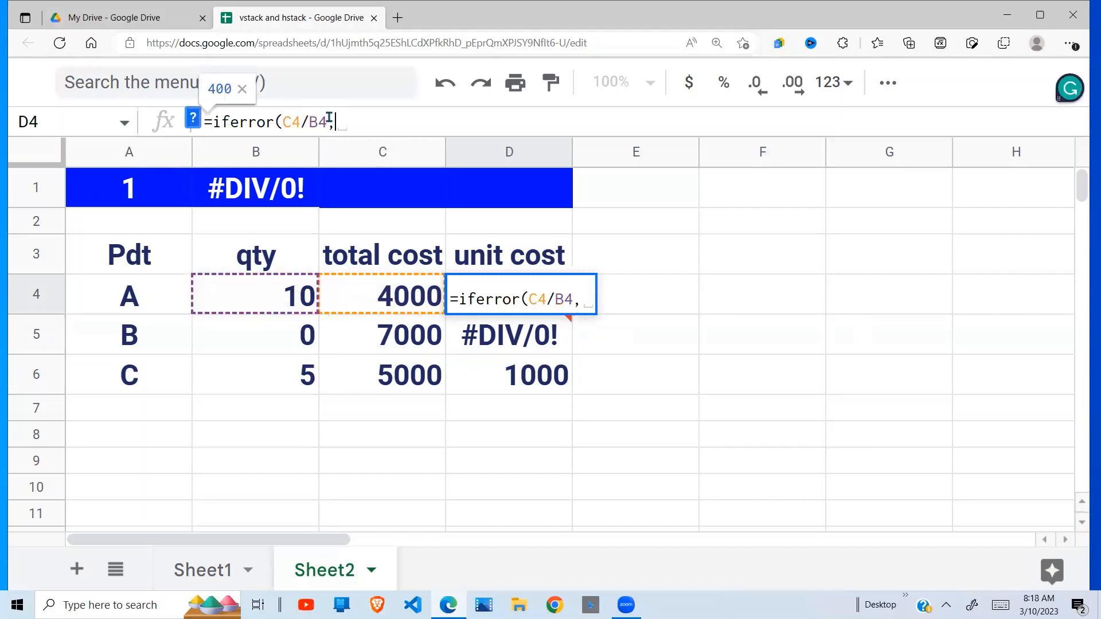
{"action": "type", "text": "\"\""}
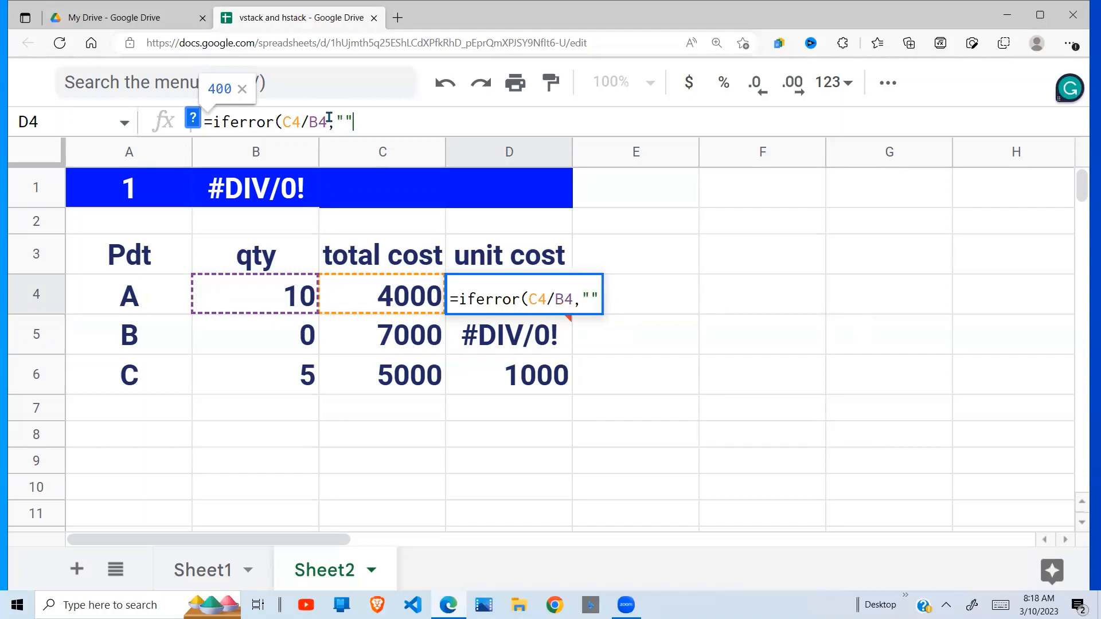
{"action": "type", "text": ")"}
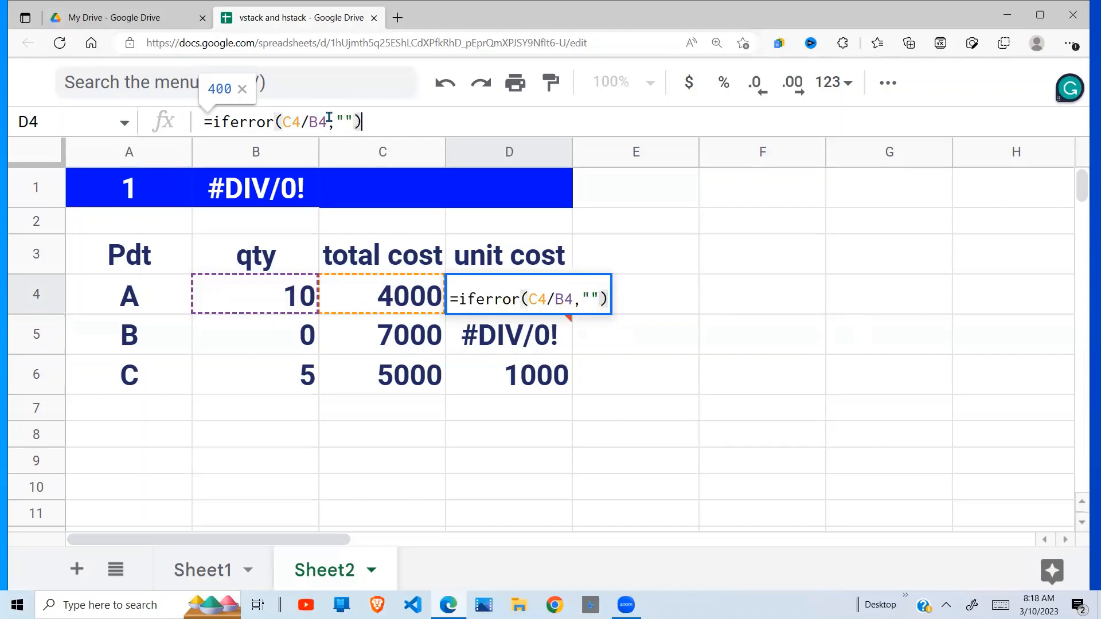
{"action": "key", "text": "Return"}
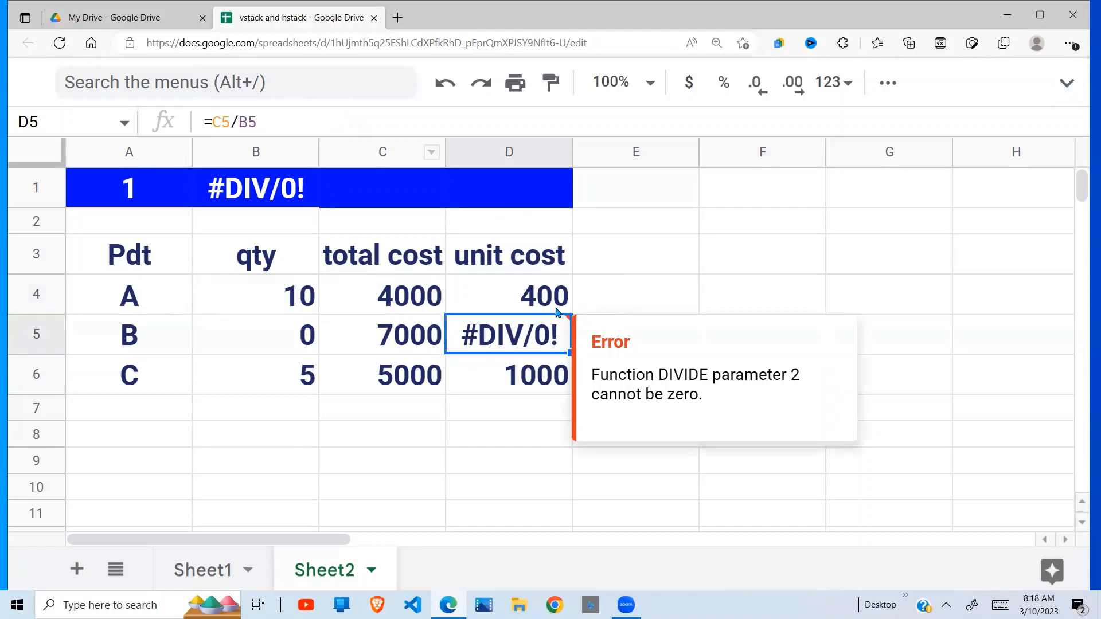
Step: Fill the IFERROR formula from D4 down through D6 and check the copied formula in D5
{"action": "left_click", "coordinate": [555, 308]}
{"action": "left_click_drag", "start_coordinate": [571, 314], "coordinate": [571, 378]}
{"action": "left_click", "coordinate": [548, 342]}
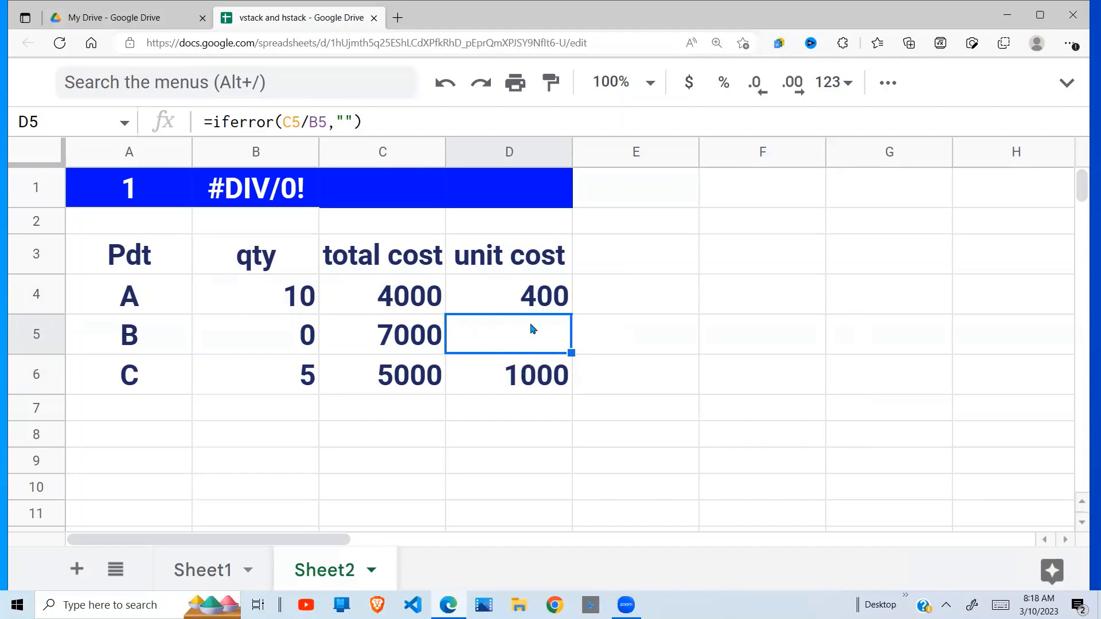
{"action": "left_click", "coordinate": [525, 297]}
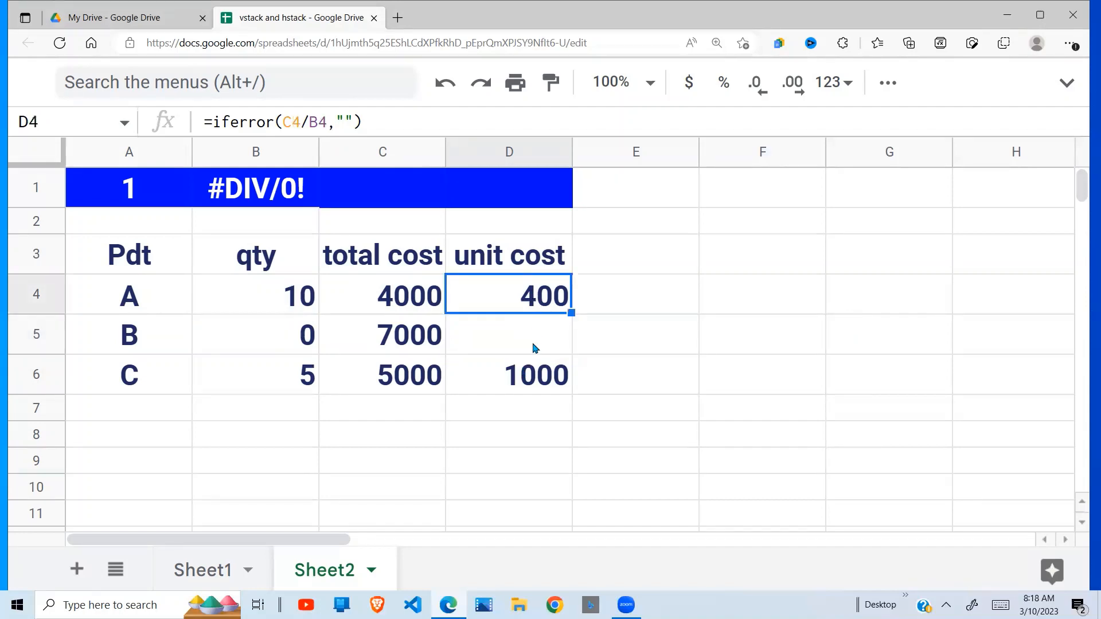
{"action": "left_click", "coordinate": [529, 345]}
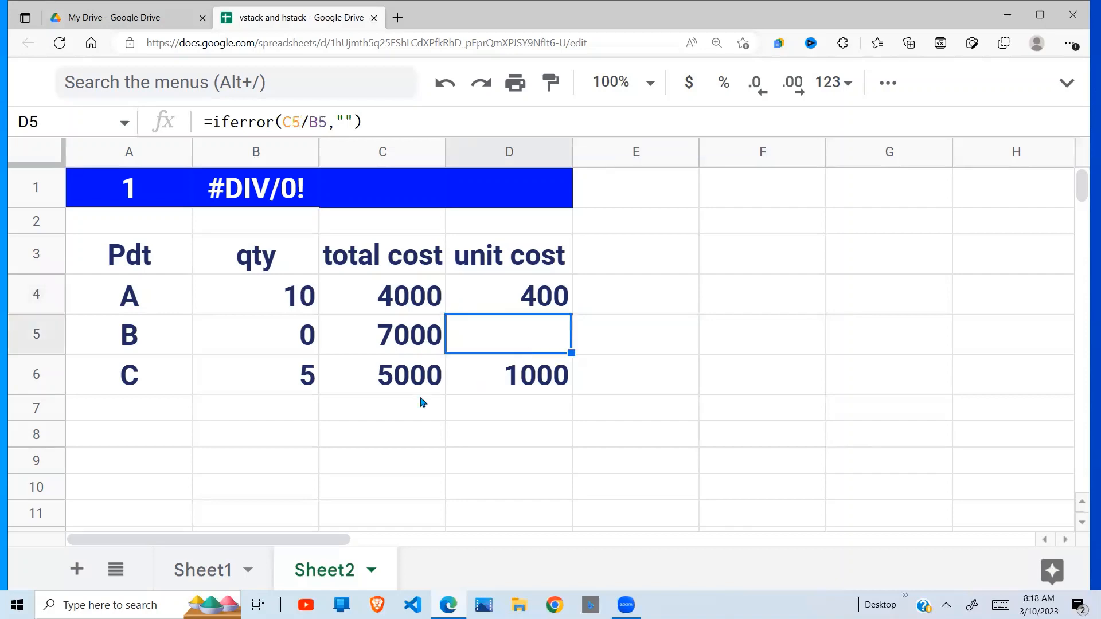
{"action": "left_click", "coordinate": [363, 419]}
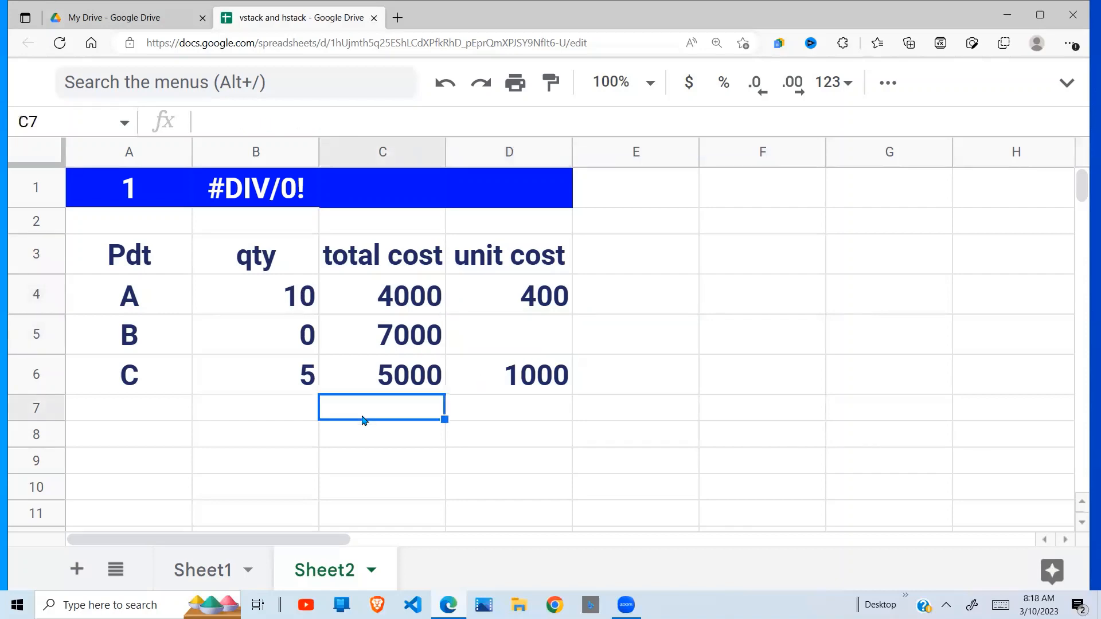
Step: Enter the formula =A17*B17 in C17 of the #VALUE! section and select the result cell
{"action": "key", "text": "Down"}
{"action": "key", "text": "Down"}
{"action": "key", "text": "Down"}
{"action": "key", "text": "Down"}
{"action": "key", "text": "Down"}
{"action": "key", "text": "Down"}
{"action": "key", "text": "Down"}
{"action": "key", "text": "Down"}
{"action": "key", "text": "Down"}
{"action": "key", "text": "Down"}
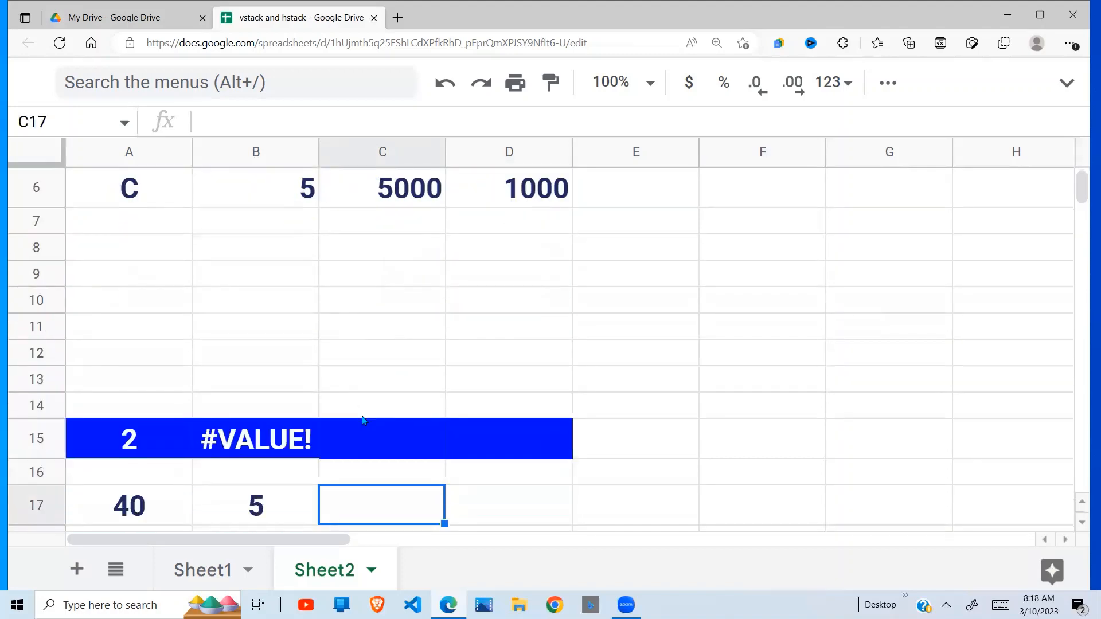
{"action": "key", "text": "Down"}
{"action": "key", "text": "Down"}
{"action": "key", "text": "Down"}
{"action": "key", "text": "Down"}
{"action": "key", "text": "Down"}
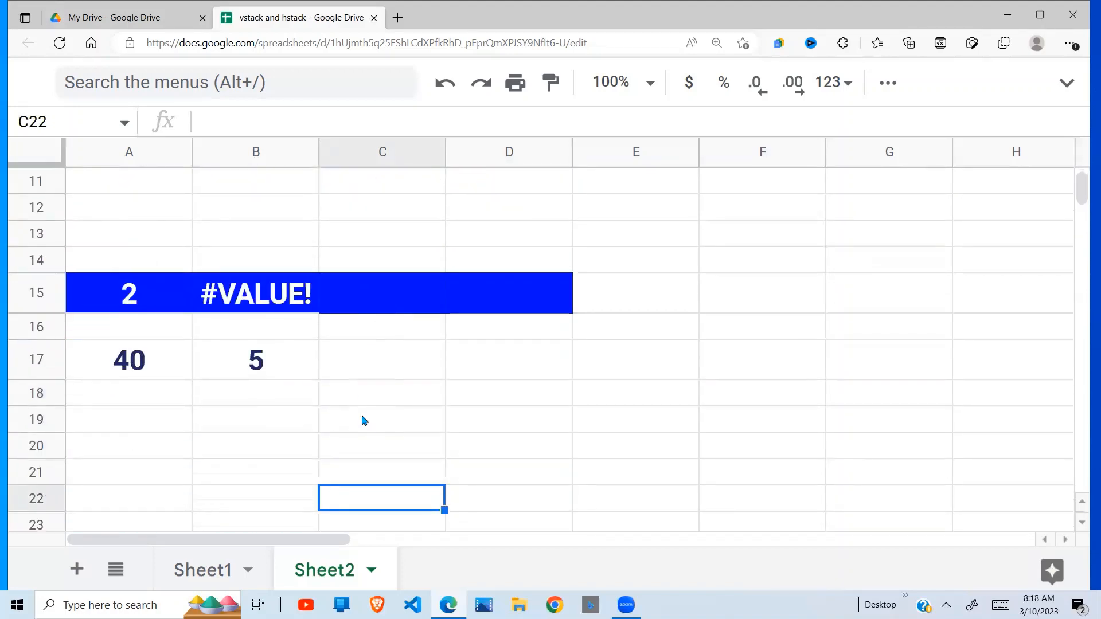
{"action": "key", "text": "Down"}
{"action": "key", "text": "Down"}
{"action": "key", "text": "Down"}
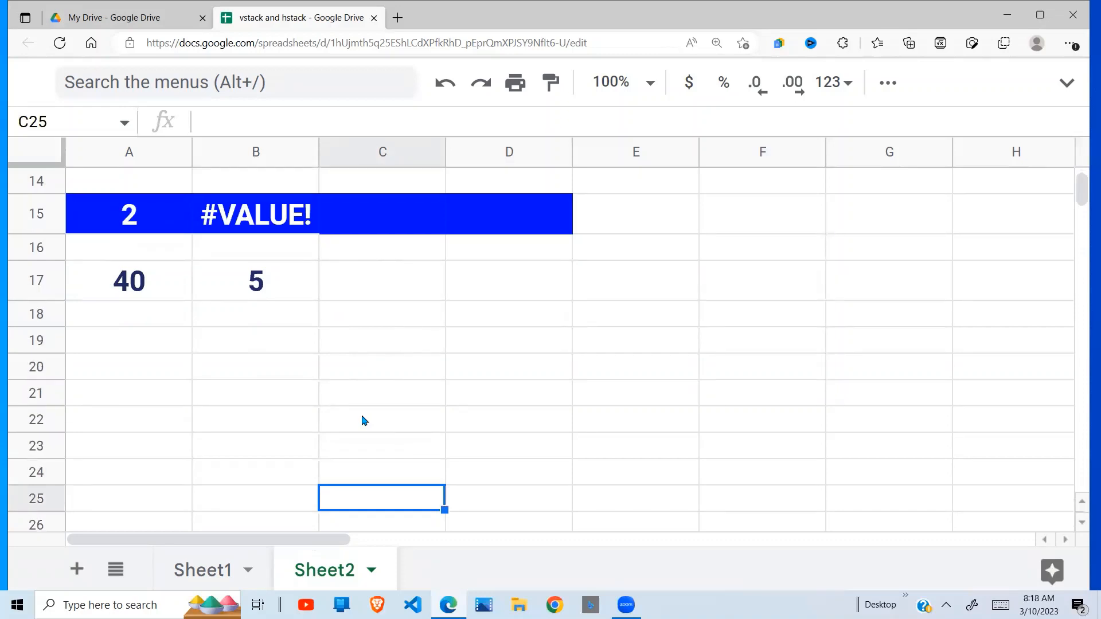
{"action": "left_click", "coordinate": [411, 296]}
{"action": "type", "text": "="}
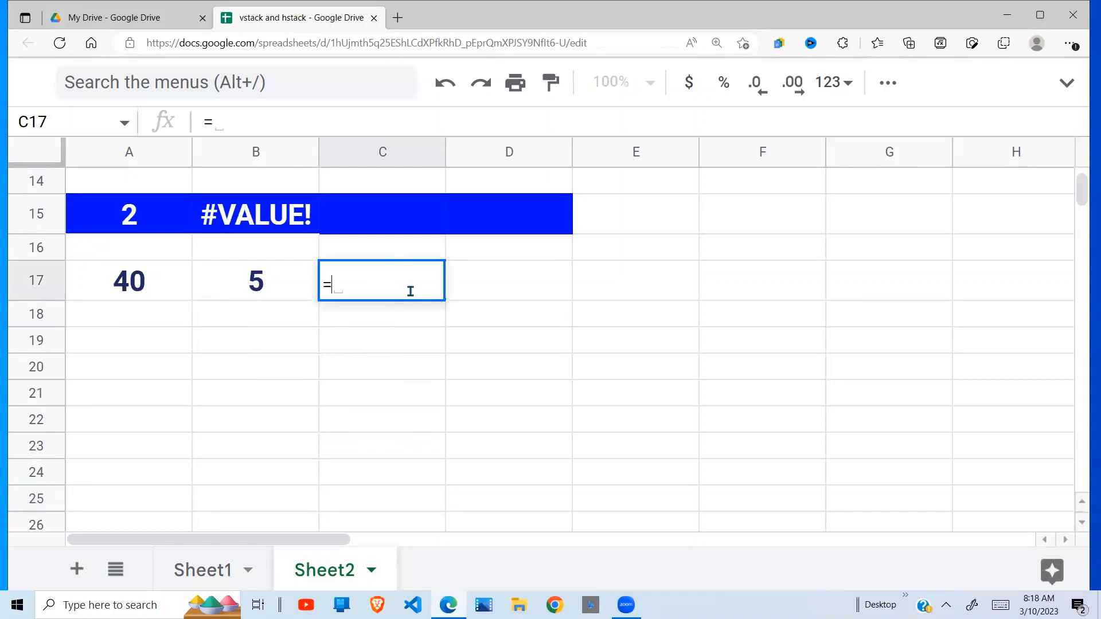
{"action": "left_click", "coordinate": [151, 288]}
{"action": "type", "text": "*"}
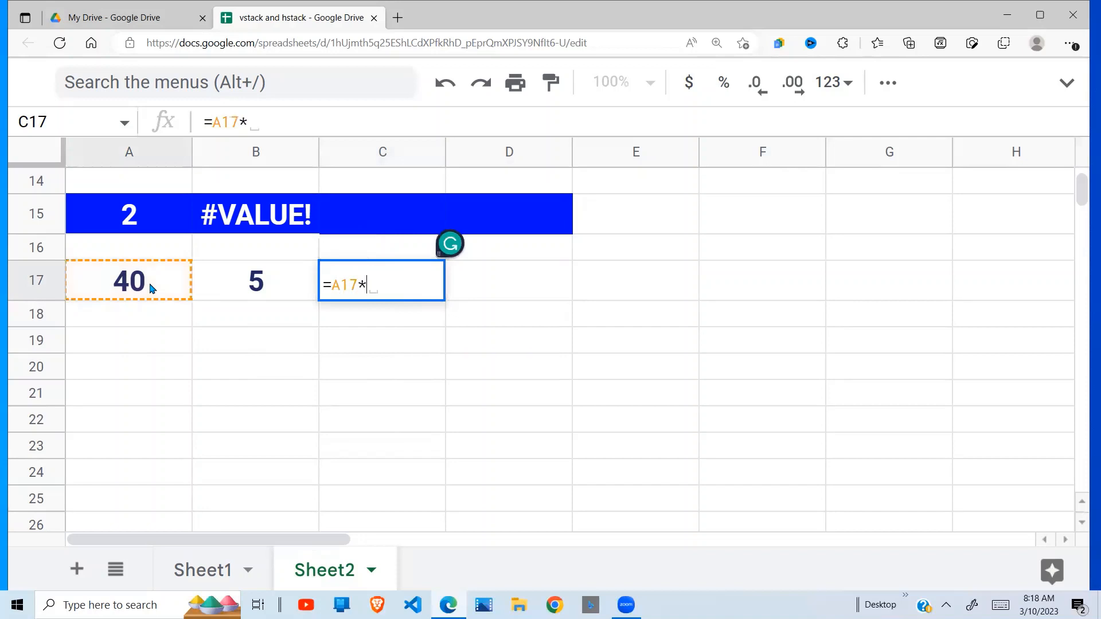
{"action": "left_click", "coordinate": [261, 287]}
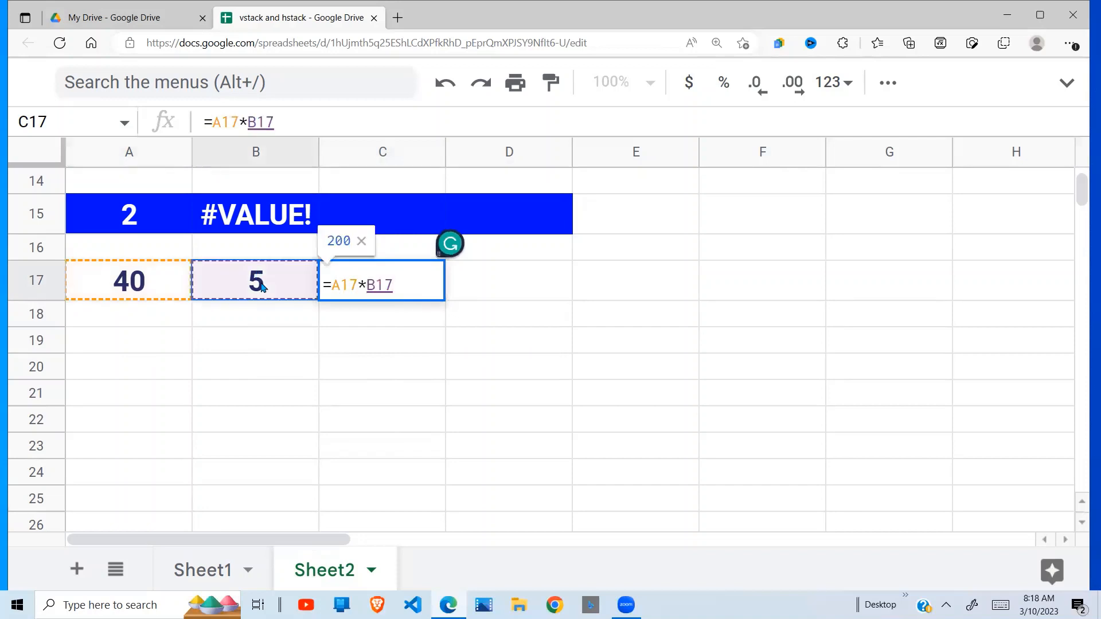
{"action": "key", "text": "Return"}
{"action": "left_click", "coordinate": [385, 281]}
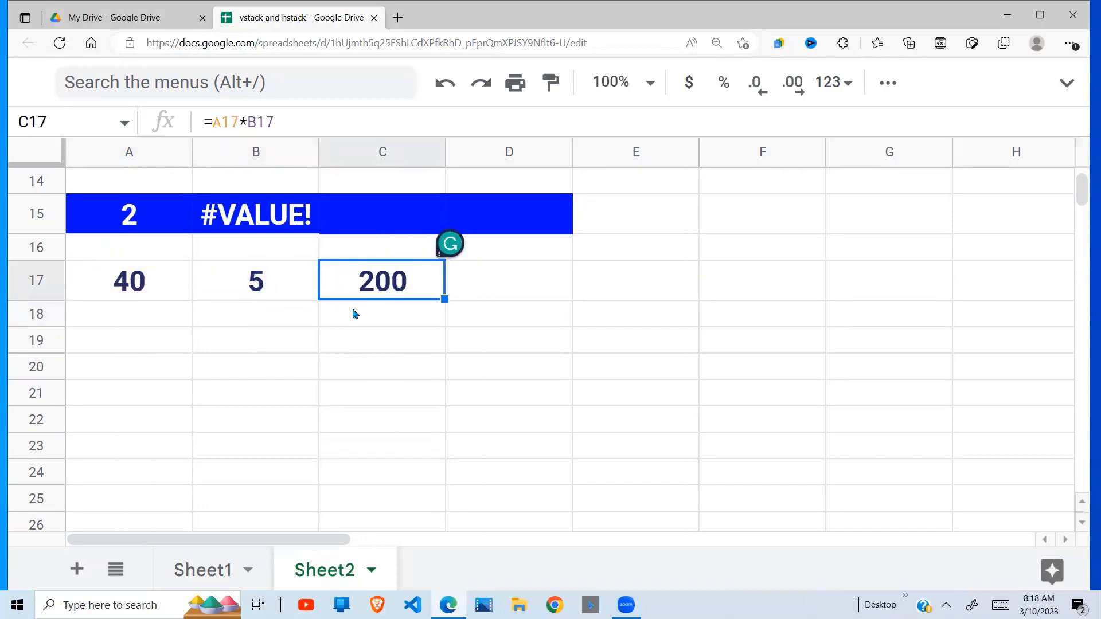
Step: Examine the two number cells A17 and B17 and the product formula in C17
{"action": "left_click", "coordinate": [284, 292]}
{"action": "left_click", "coordinate": [132, 292]}
{"action": "left_click", "coordinate": [248, 295]}
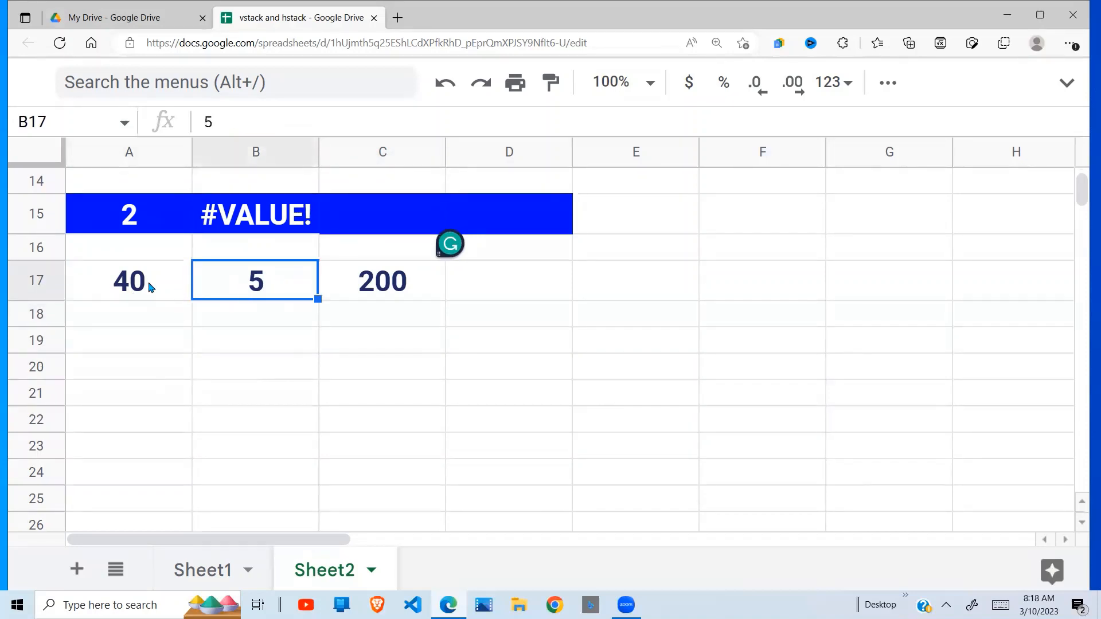
{"action": "left_click", "coordinate": [150, 286]}
{"action": "left_click", "coordinate": [240, 287]}
{"action": "left_click", "coordinate": [160, 291]}
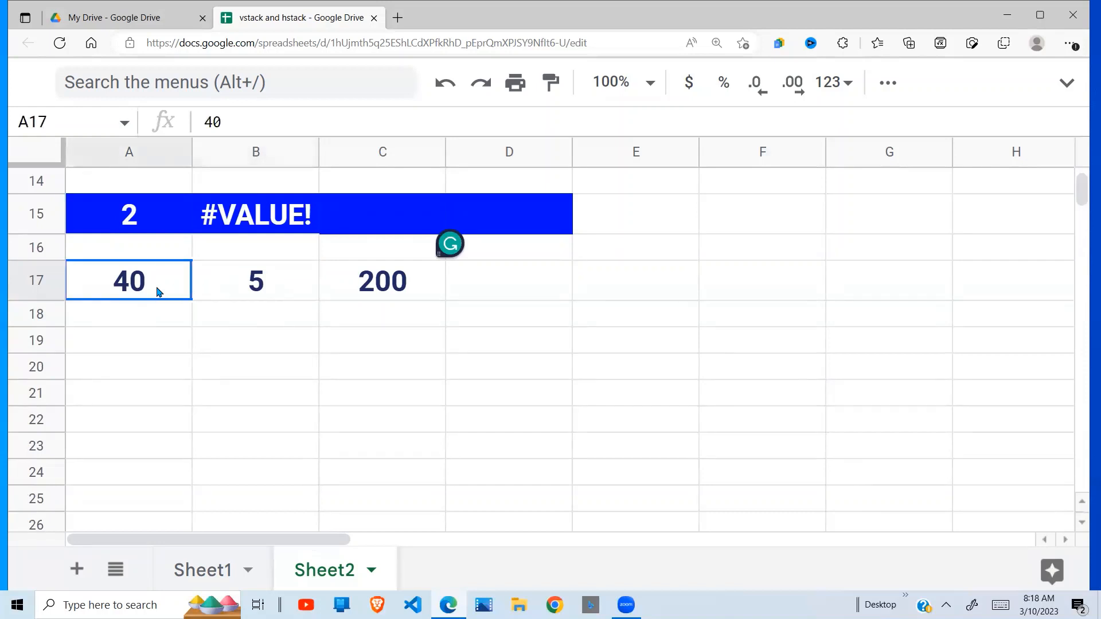
{"action": "left_click", "coordinate": [264, 288]}
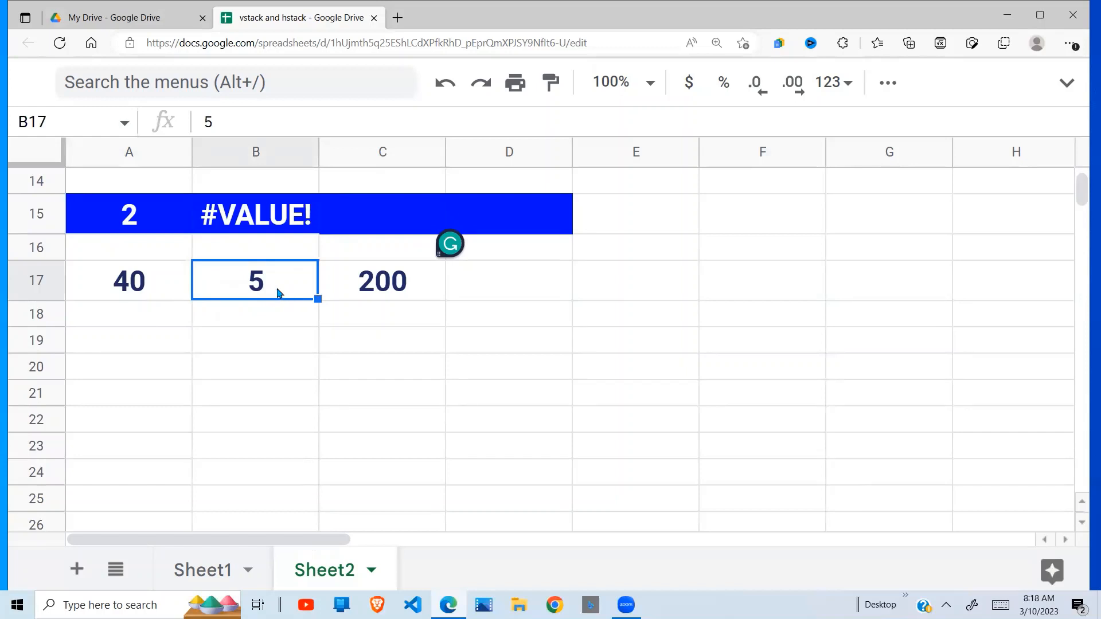
{"action": "left_click", "coordinate": [399, 290]}
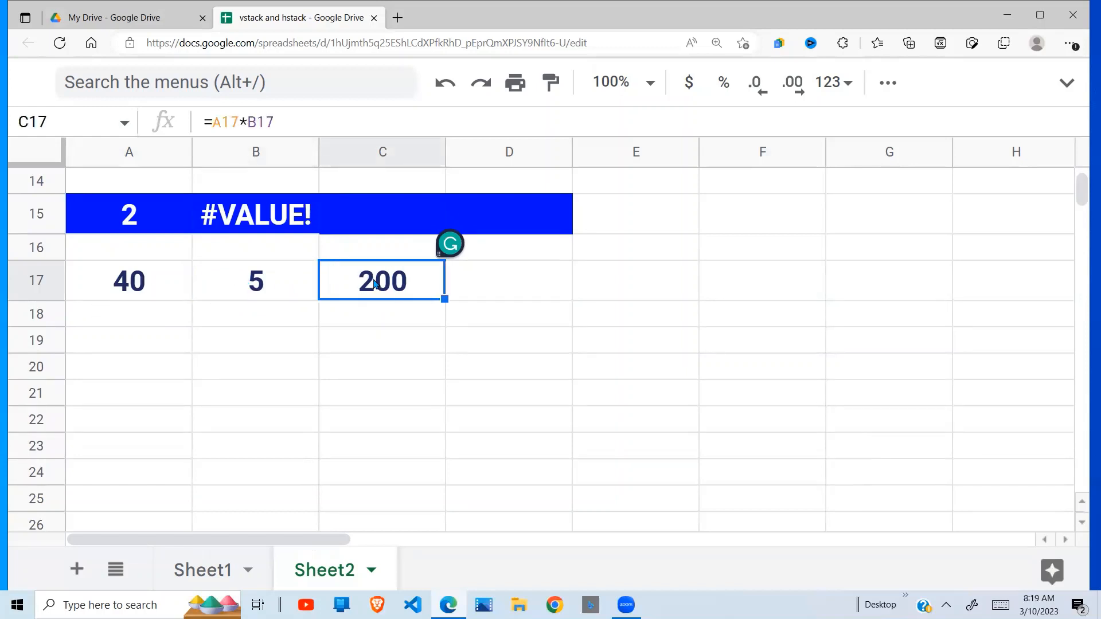
Step: Replace the number in B17 with the text a and read the error details on C17
{"action": "left_click", "coordinate": [254, 292]}
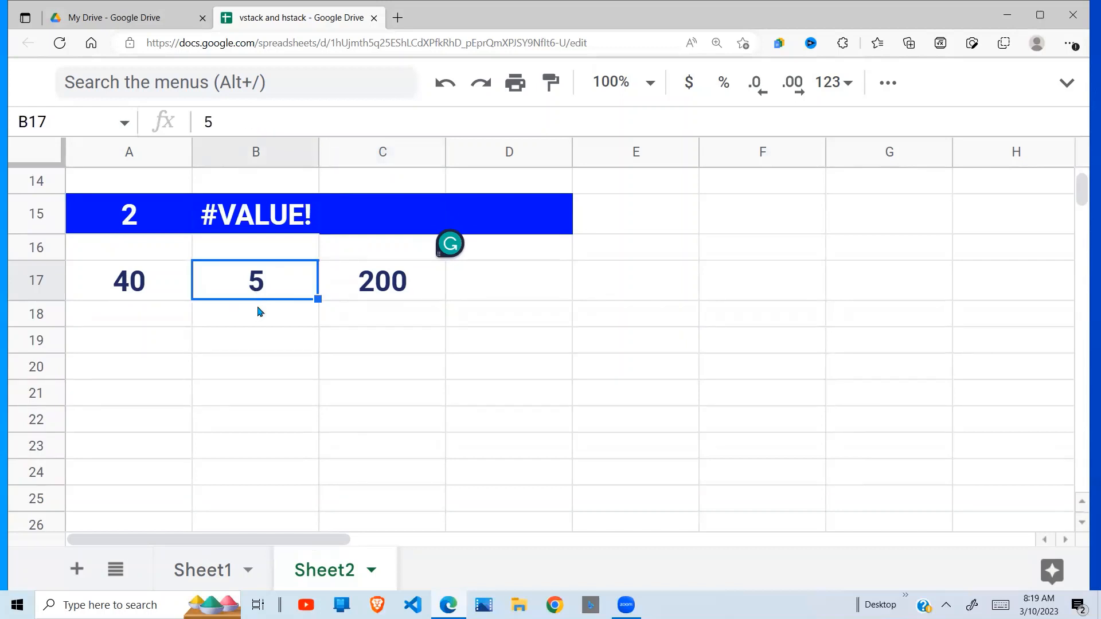
{"action": "type", "text": "a"}
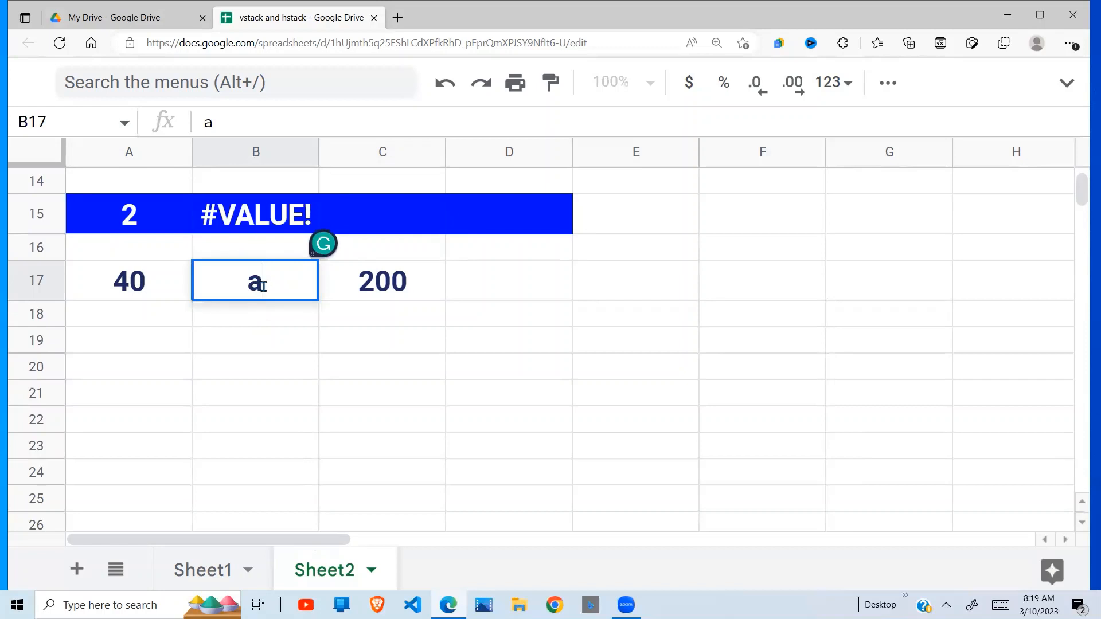
{"action": "key", "text": "Return"}
{"action": "left_click", "coordinate": [413, 289]}
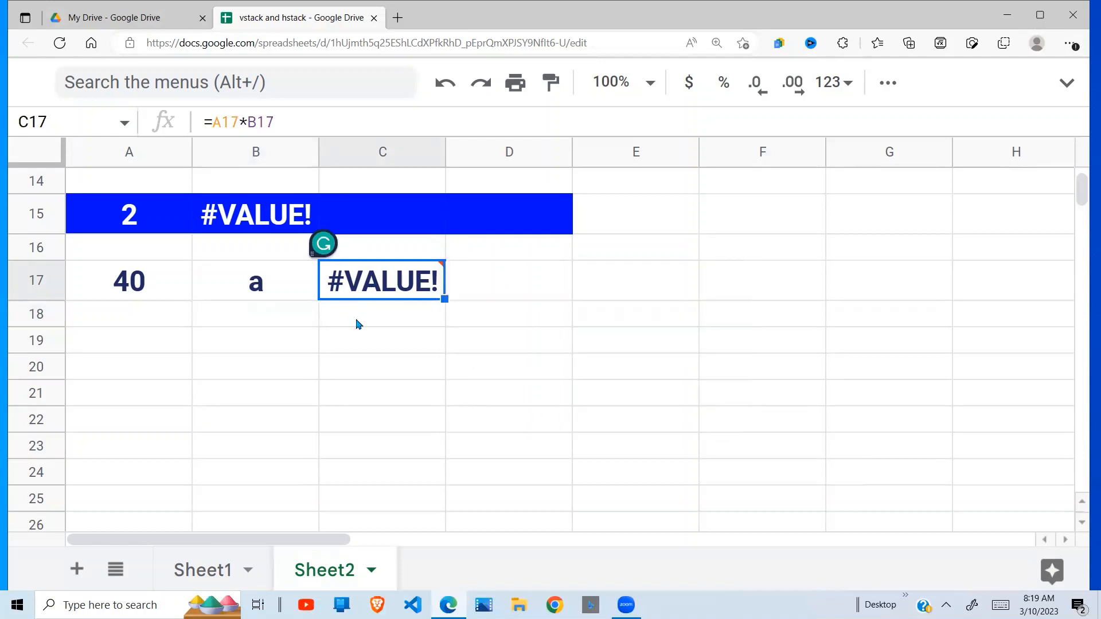
{"action": "left_click", "coordinate": [276, 297]}
{"action": "left_click", "coordinate": [388, 296]}
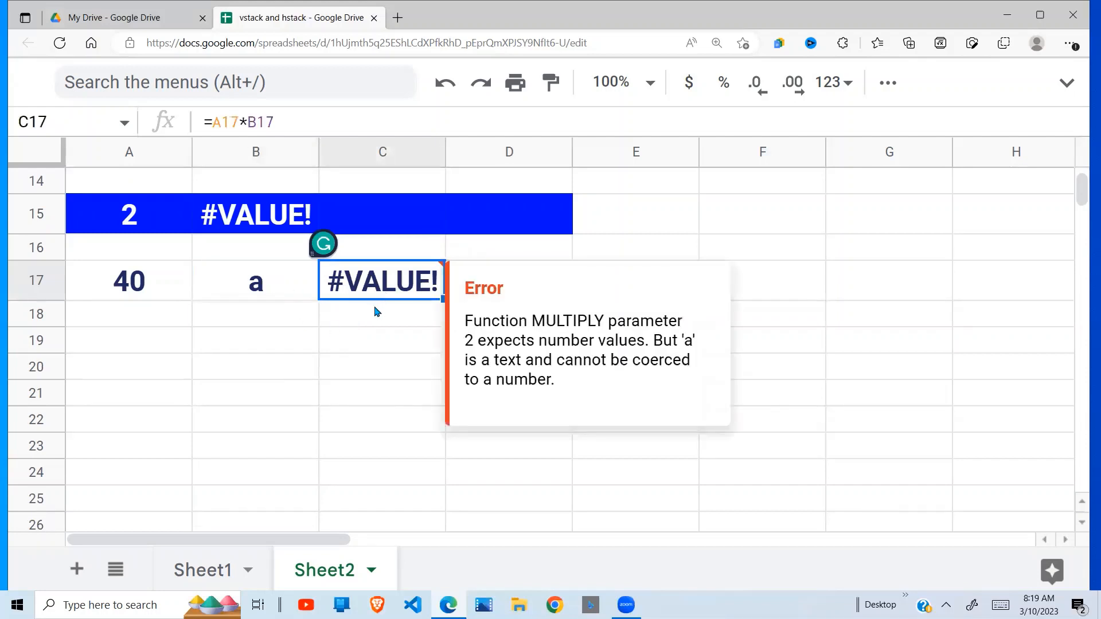
{"action": "left_click", "coordinate": [274, 290]}
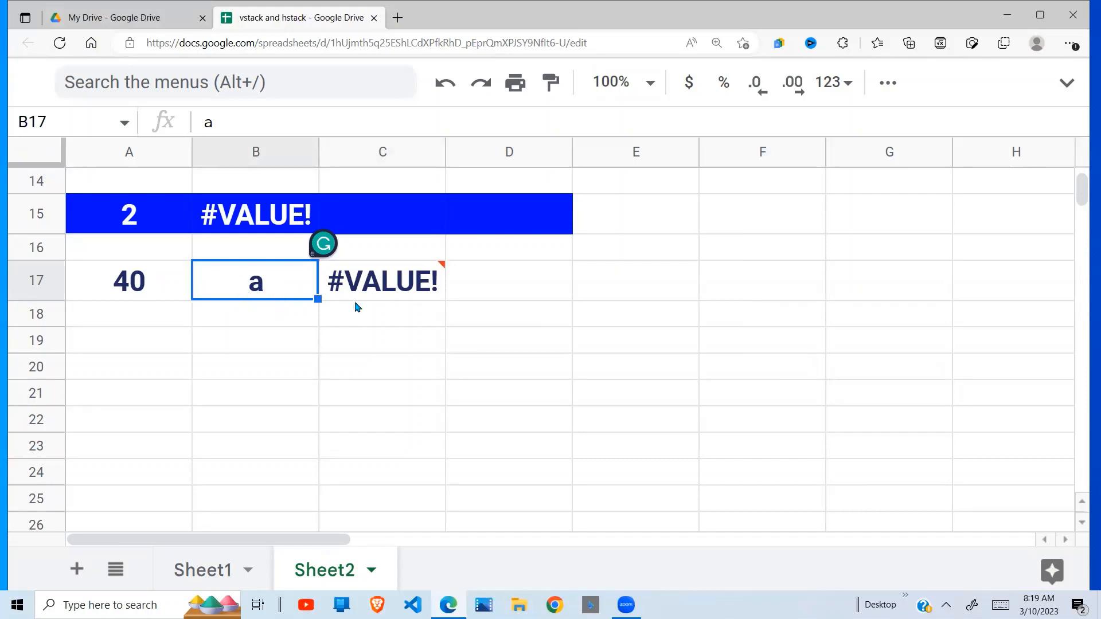
{"action": "left_click", "coordinate": [383, 298]}
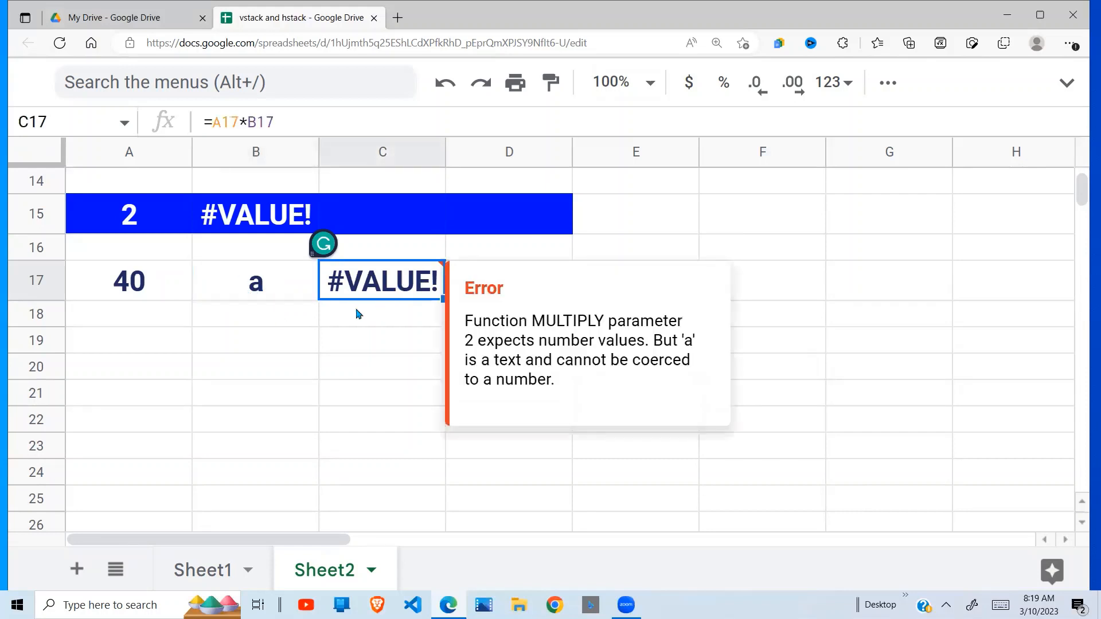
{"action": "left_click", "coordinate": [392, 325]}
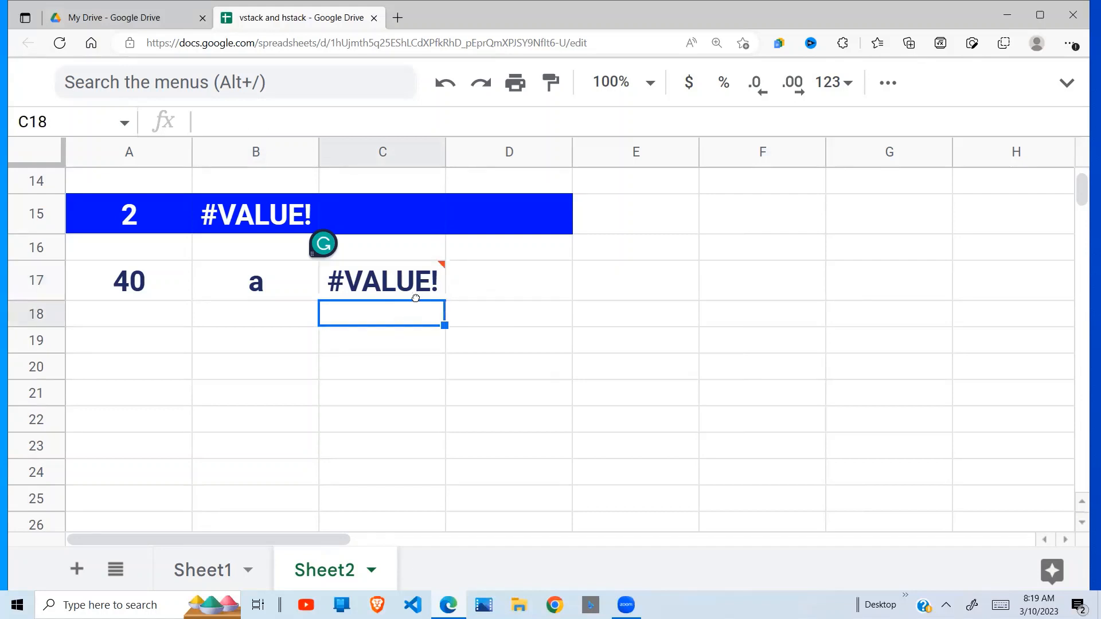
Step: Clear the total in E32 of the #REF! section
{"action": "key", "text": "Down"}
{"action": "key", "text": "Down"}
{"action": "key", "text": "Down"}
{"action": "key", "text": "Down"}
{"action": "key", "text": "Down"}
{"action": "key", "text": "Down"}
{"action": "key", "text": "Down"}
{"action": "key", "text": "Down"}
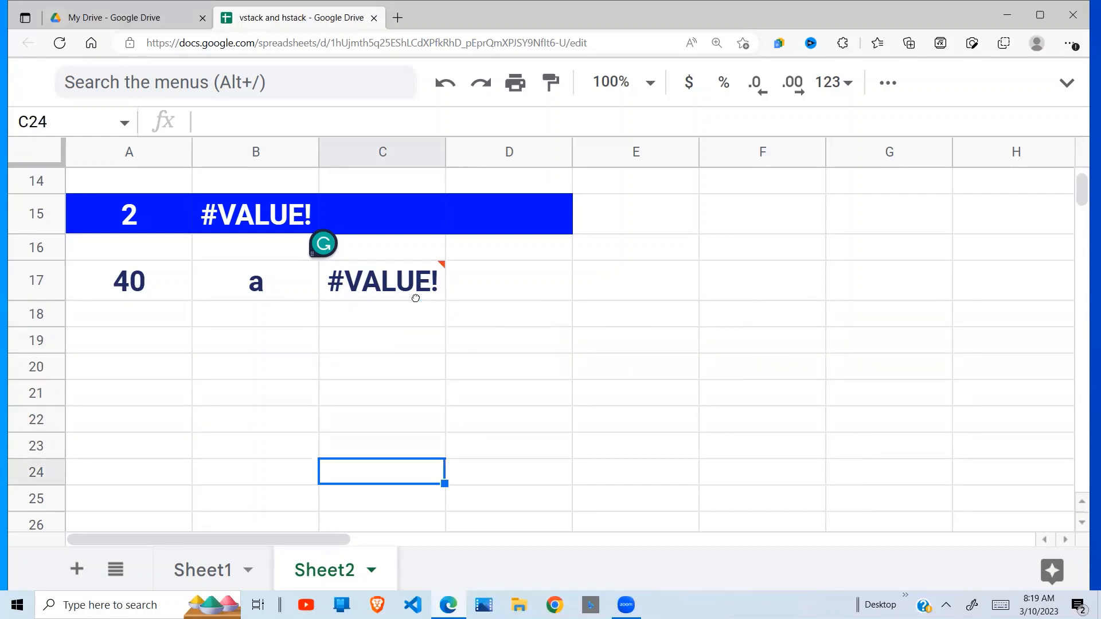
{"action": "key", "text": "Down"}
{"action": "key", "text": "Down"}
{"action": "key", "text": "Down"}
{"action": "key", "text": "Down"}
{"action": "key", "text": "Down"}
{"action": "key", "text": "Down"}
{"action": "key", "text": "Down"}
{"action": "key", "text": "Down"}
{"action": "key", "text": "Down"}
{"action": "key", "text": "Down"}
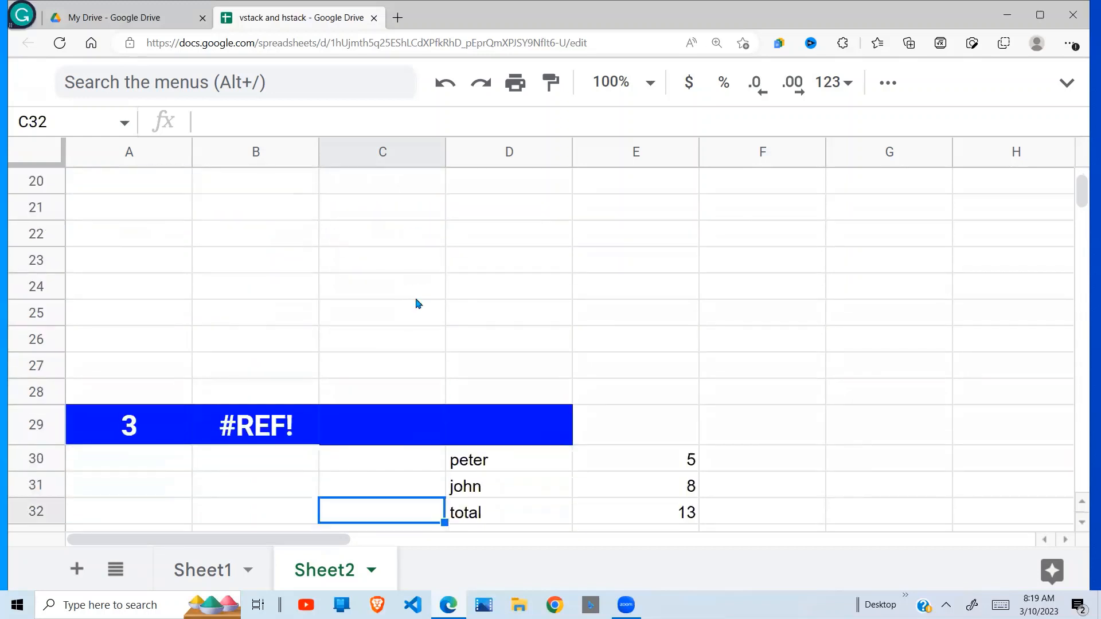
{"action": "key", "text": "Down"}
{"action": "key", "text": "Down"}
{"action": "key", "text": "Down"}
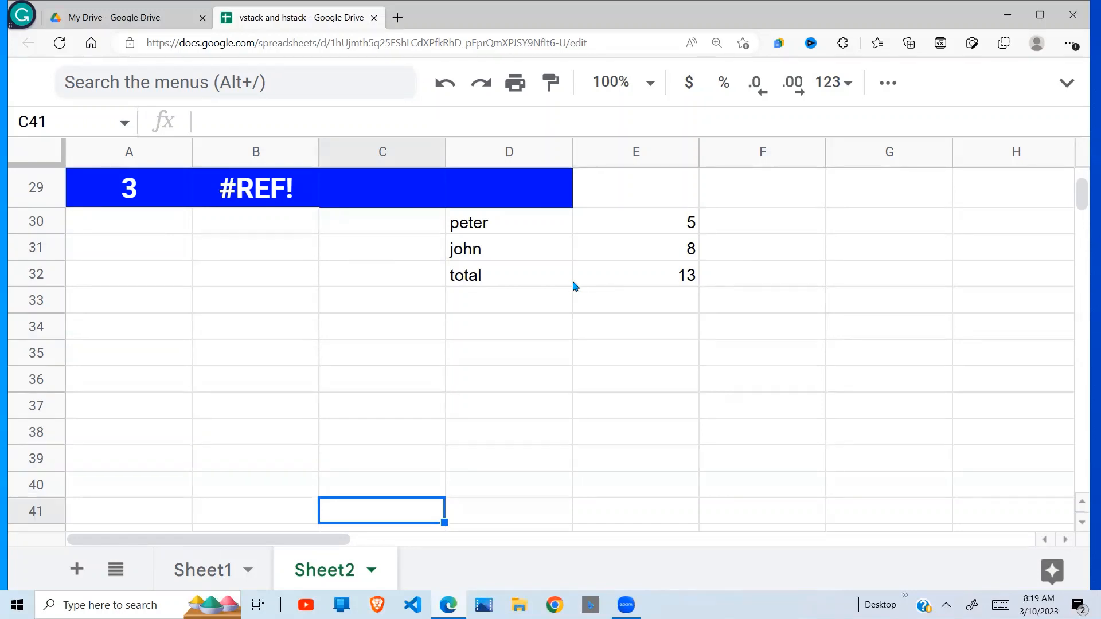
{"action": "left_click", "coordinate": [681, 278]}
{"action": "key", "text": "Delete"}
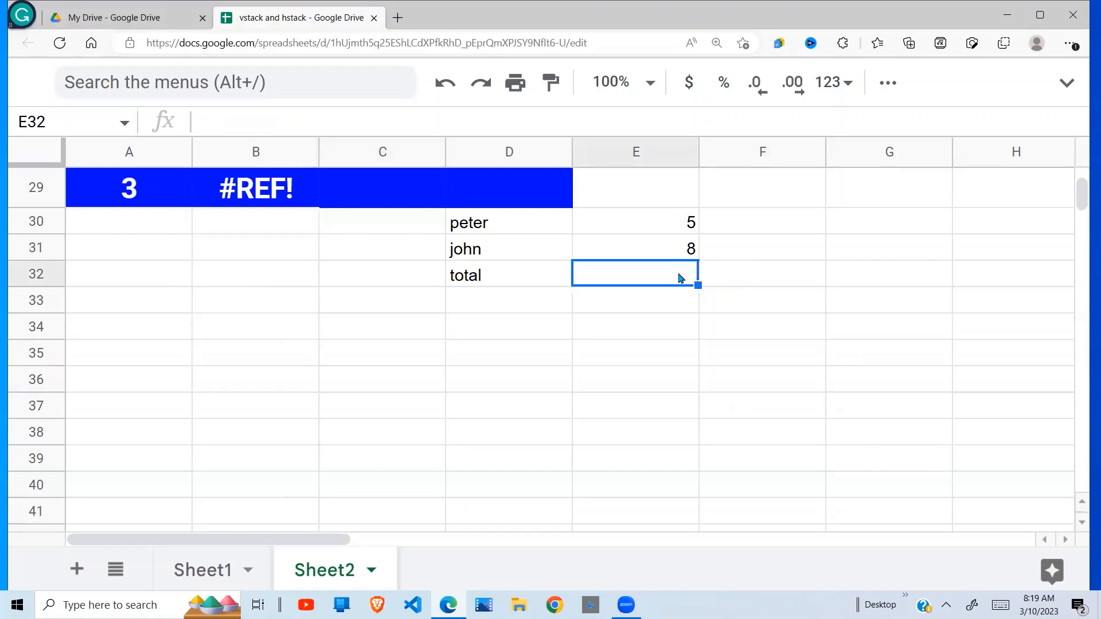
Step: Enter =sum(E30:E32) in E32 so it includes its own cell, and reject the suggested formula correction
{"action": "type", "text": "sum"}
{"action": "key", "text": "BackSpace"}
{"action": "key", "text": "BackSpace"}
{"action": "key", "text": "BackSpace"}
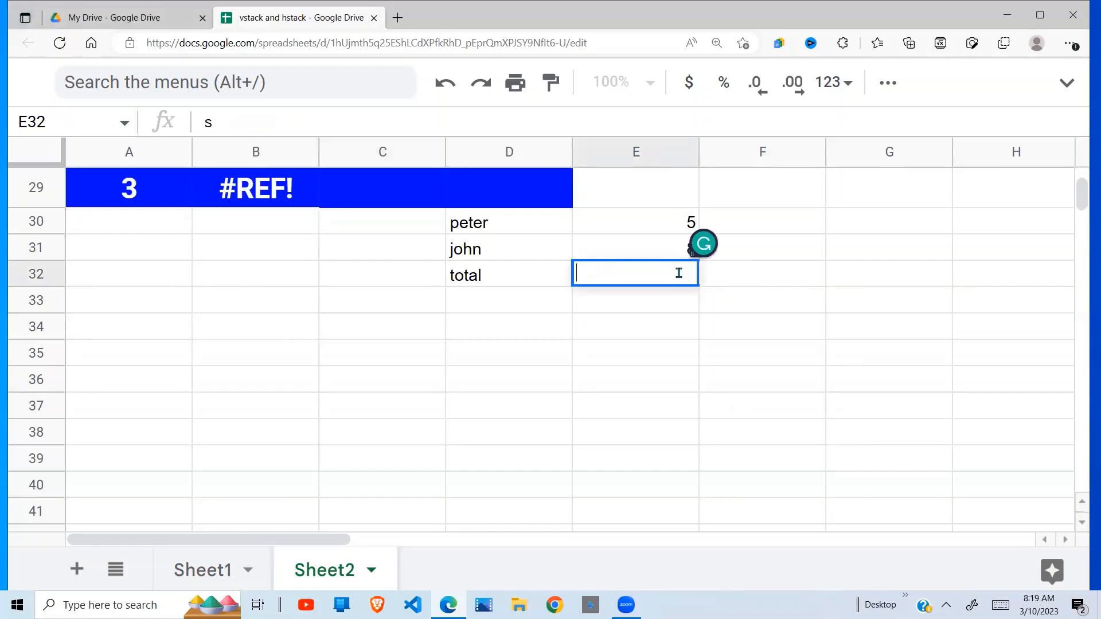
{"action": "type", "text": "=sum"}
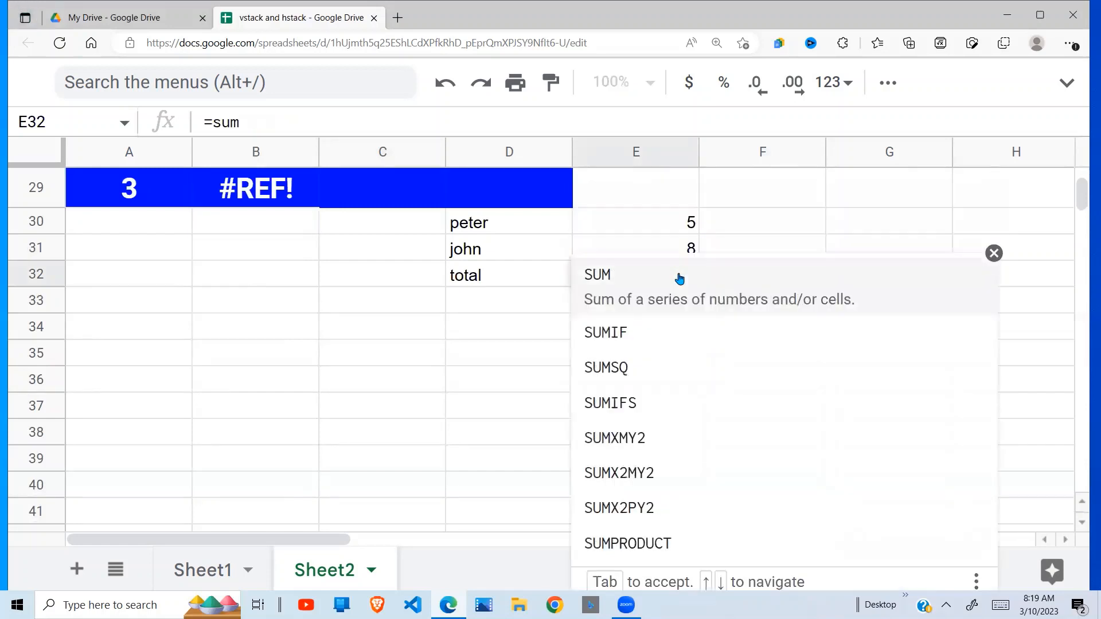
{"action": "type", "text": "("}
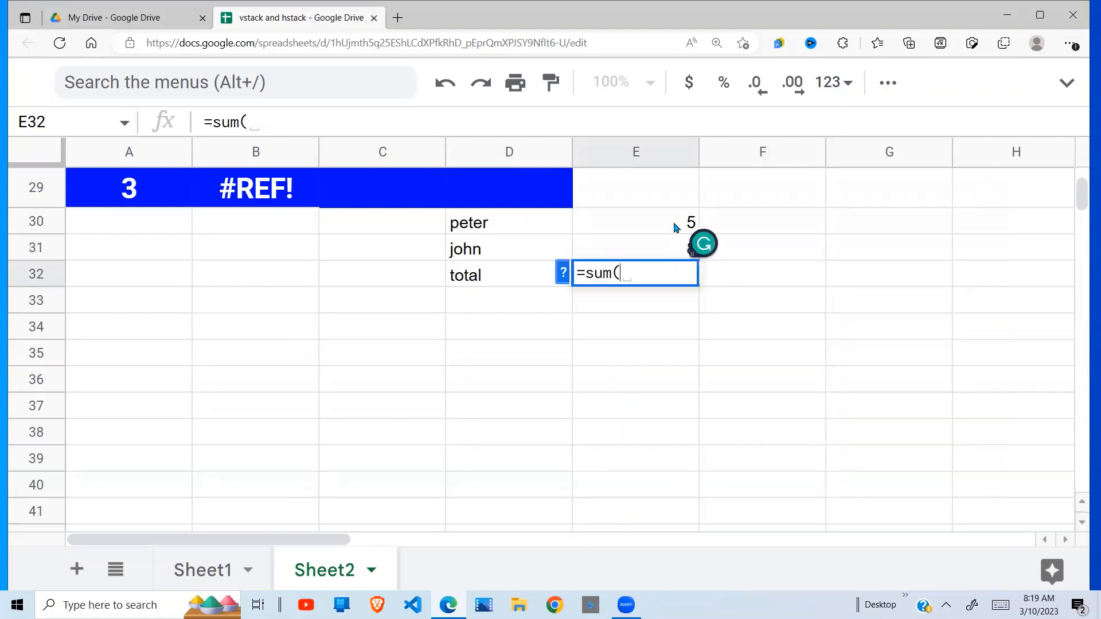
{"action": "left_click_drag", "start_coordinate": [677, 225], "coordinate": [674, 271]}
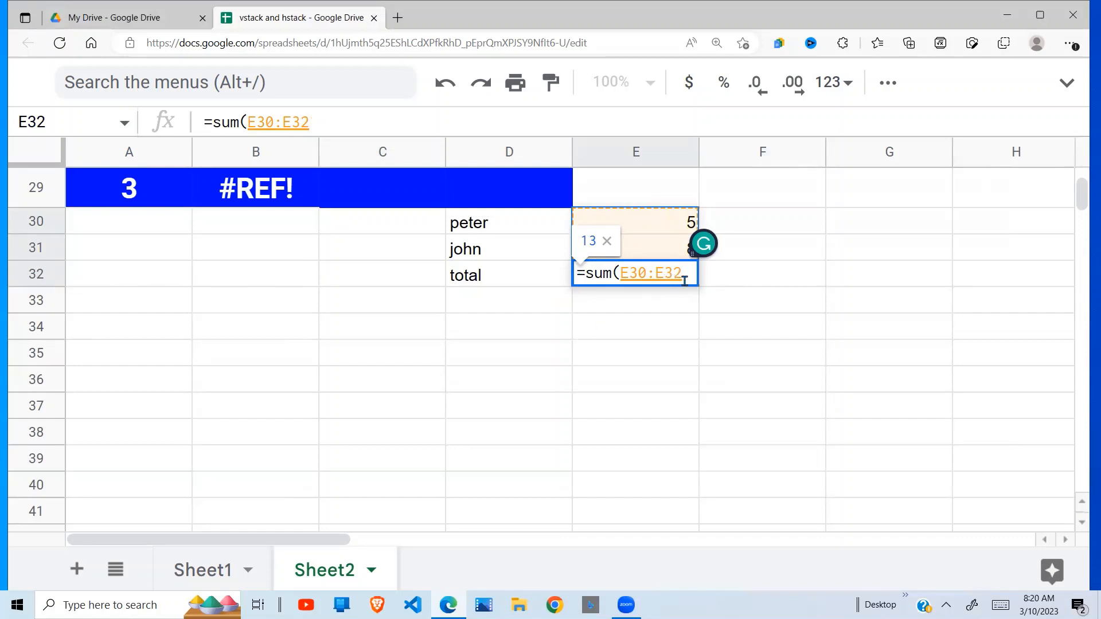
{"action": "type", "text": ")"}
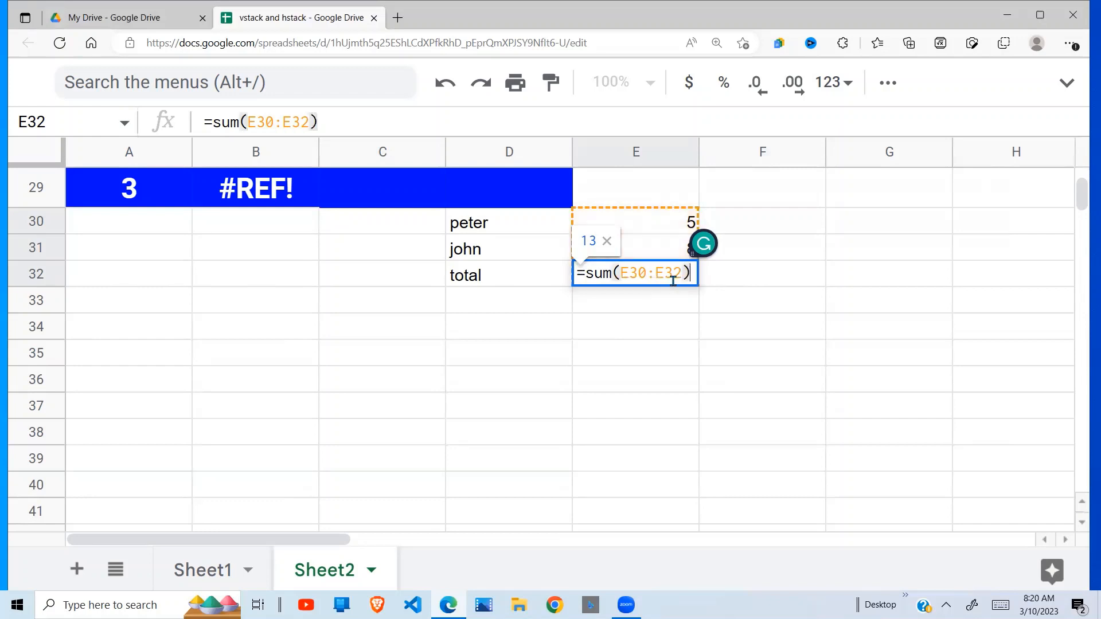
{"action": "key", "text": "Return"}
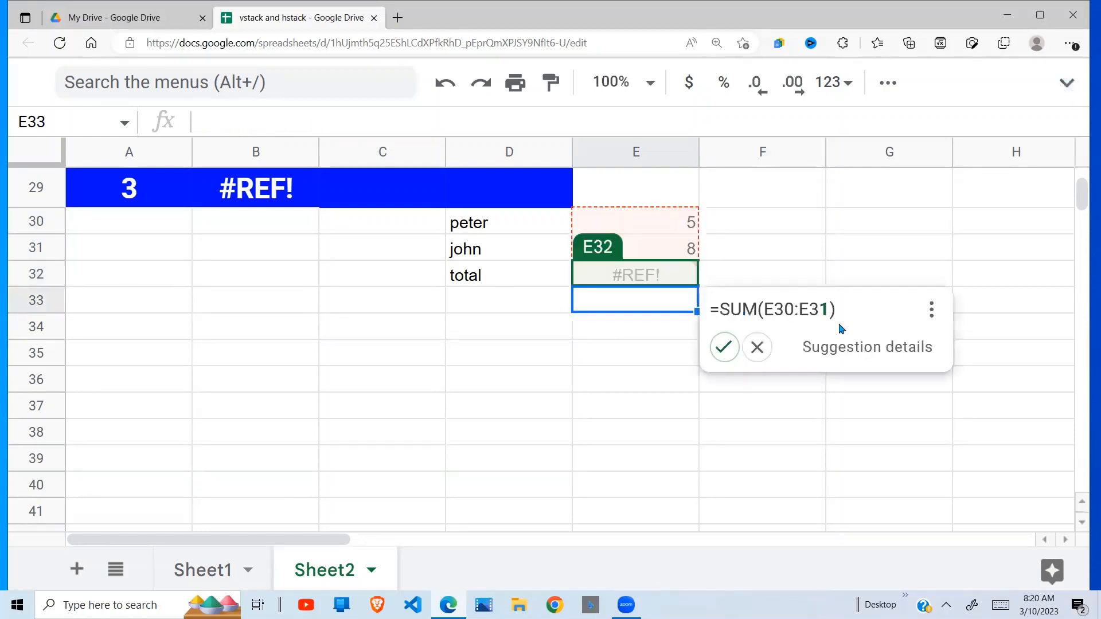
{"action": "left_click", "coordinate": [757, 347]}
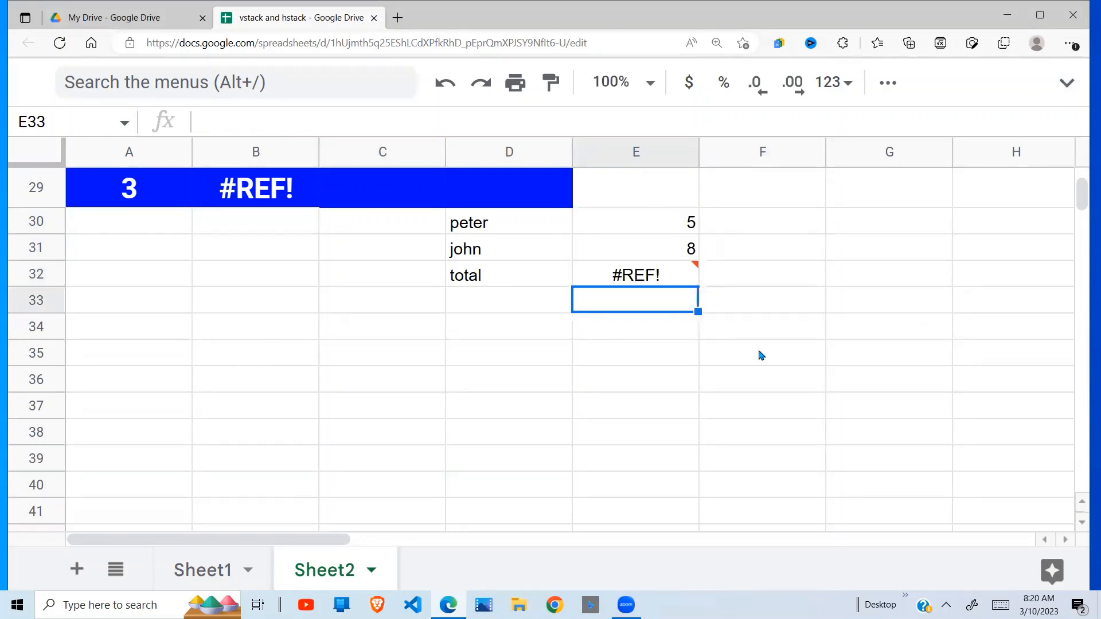
{"action": "left_click", "coordinate": [640, 359]}
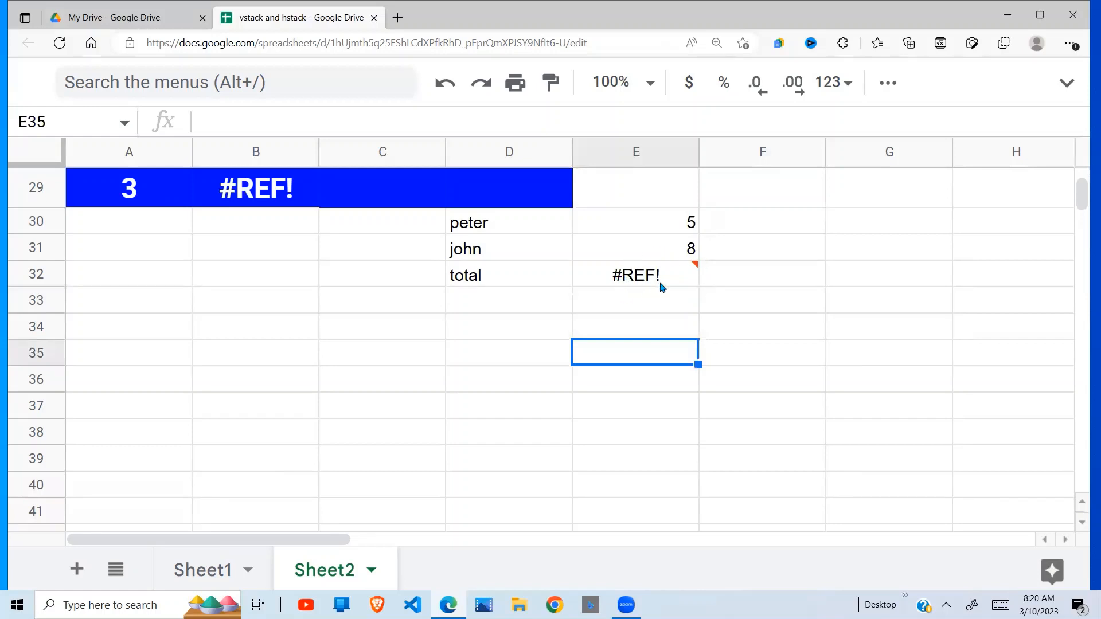
Step: Correct the range of the total formula in E32, making it =sum(E30:E31)
{"action": "left_click", "coordinate": [648, 275]}
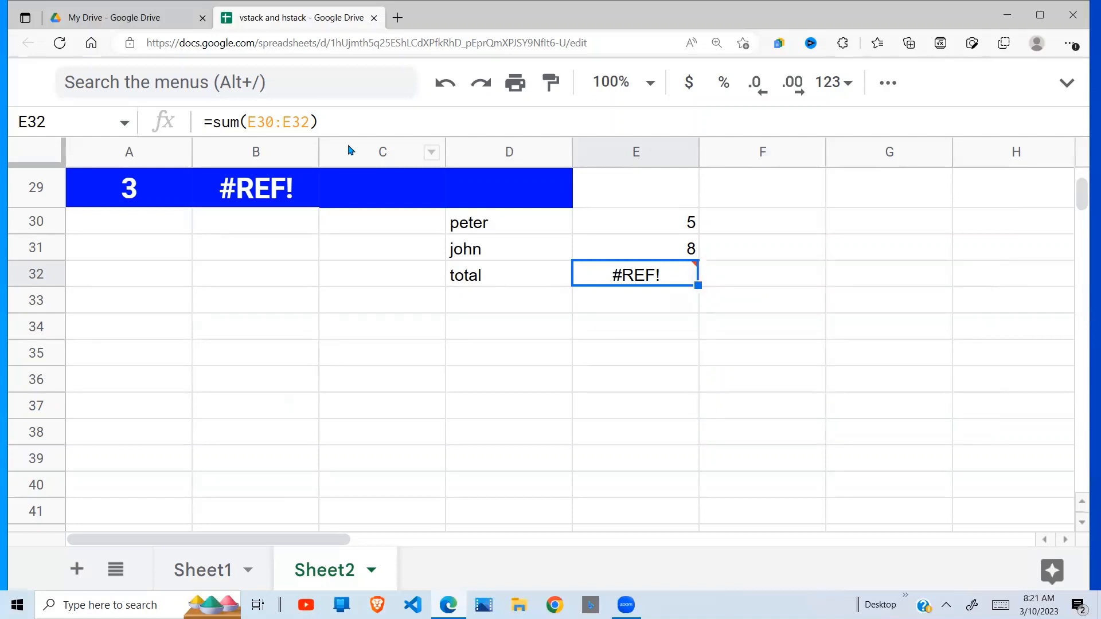
{"action": "left_click", "coordinate": [310, 122]}
{"action": "key", "text": "BackSpace"}
{"action": "type", "text": "1"}
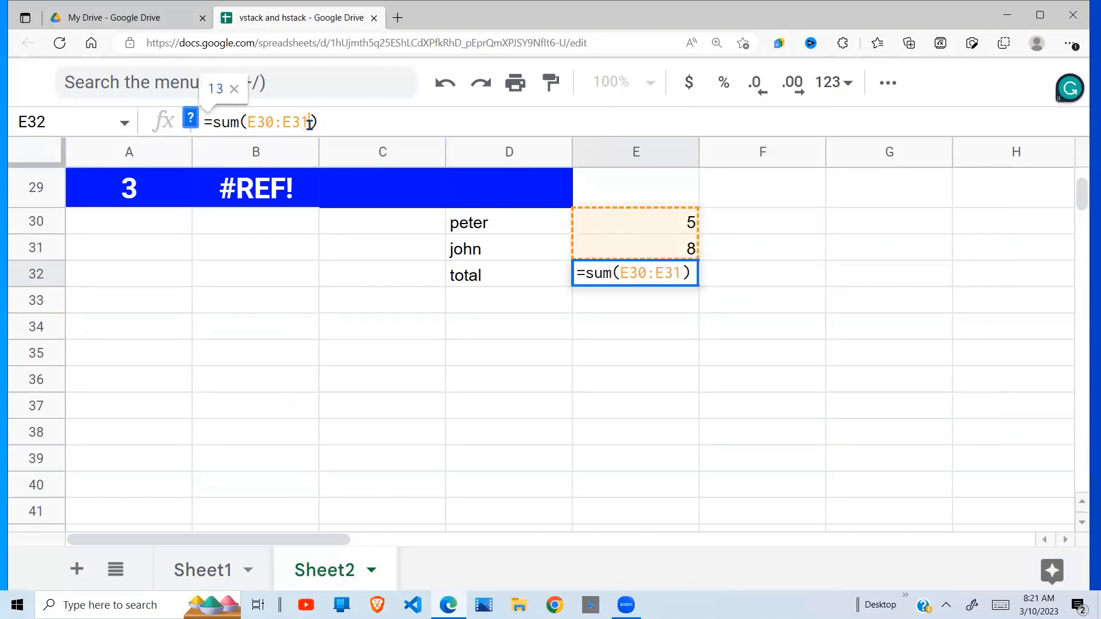
{"action": "key", "text": "Return"}
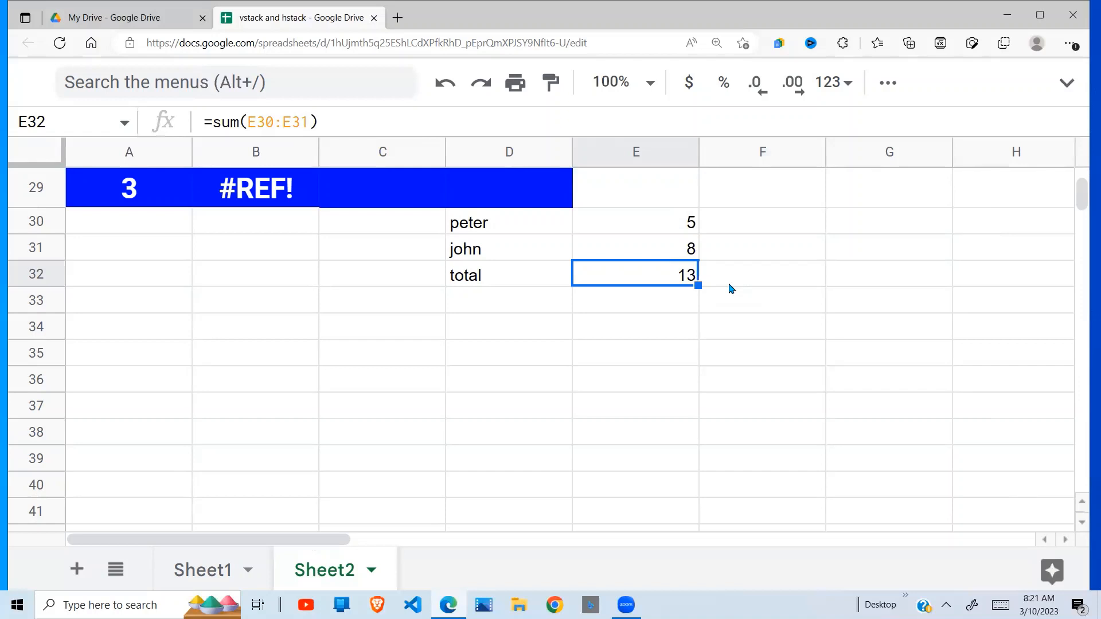
Step: Replace the total formula in E32 with =E30+E31, adding peter's and john's values cell by cell
{"action": "type", "text": "="}
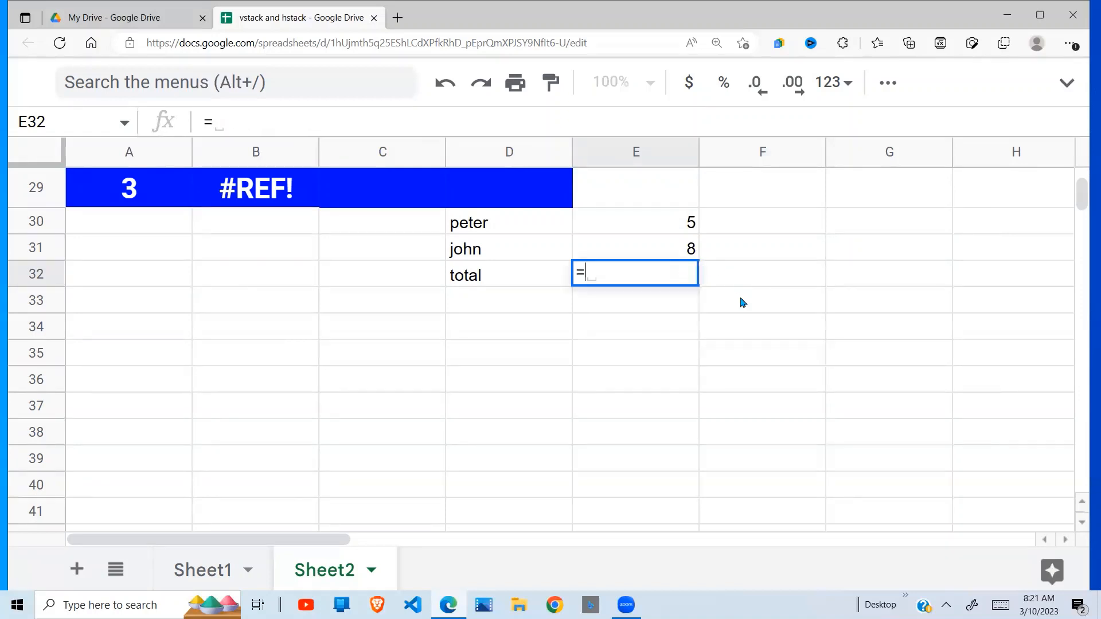
{"action": "left_click", "coordinate": [673, 220]}
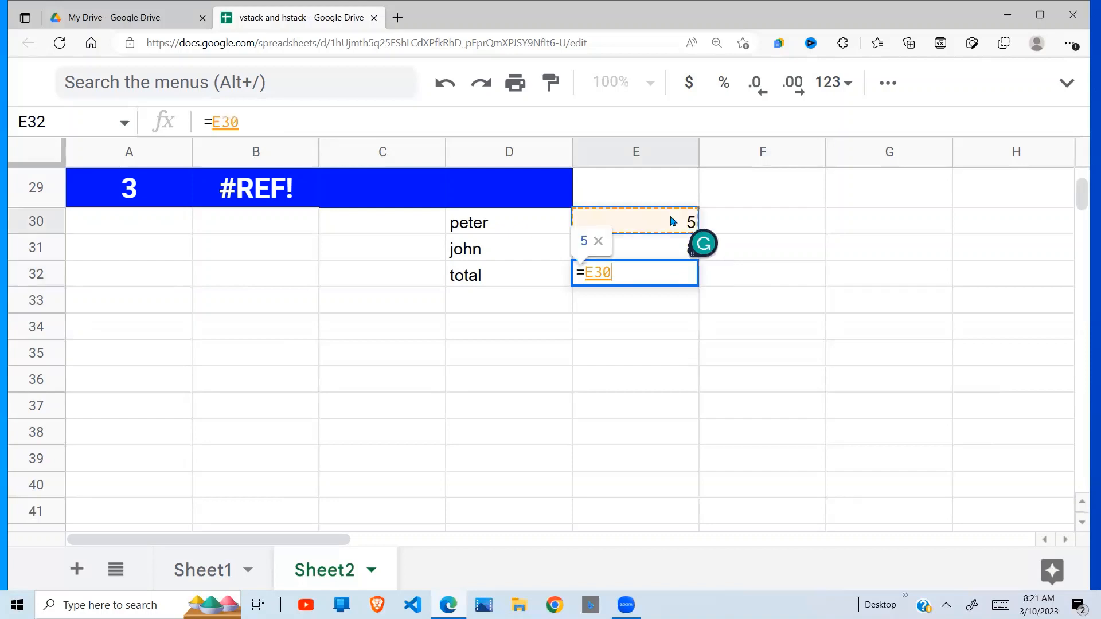
{"action": "type", "text": "+"}
{"action": "left_click", "coordinate": [664, 252]}
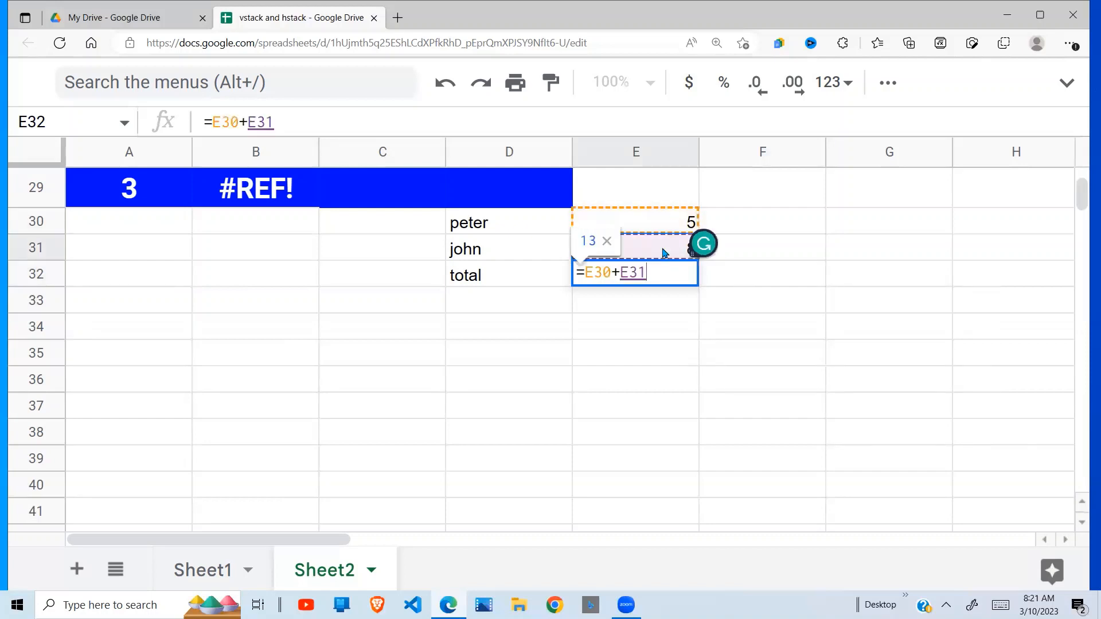
{"action": "key", "text": "Return"}
{"action": "left_click", "coordinate": [678, 274]}
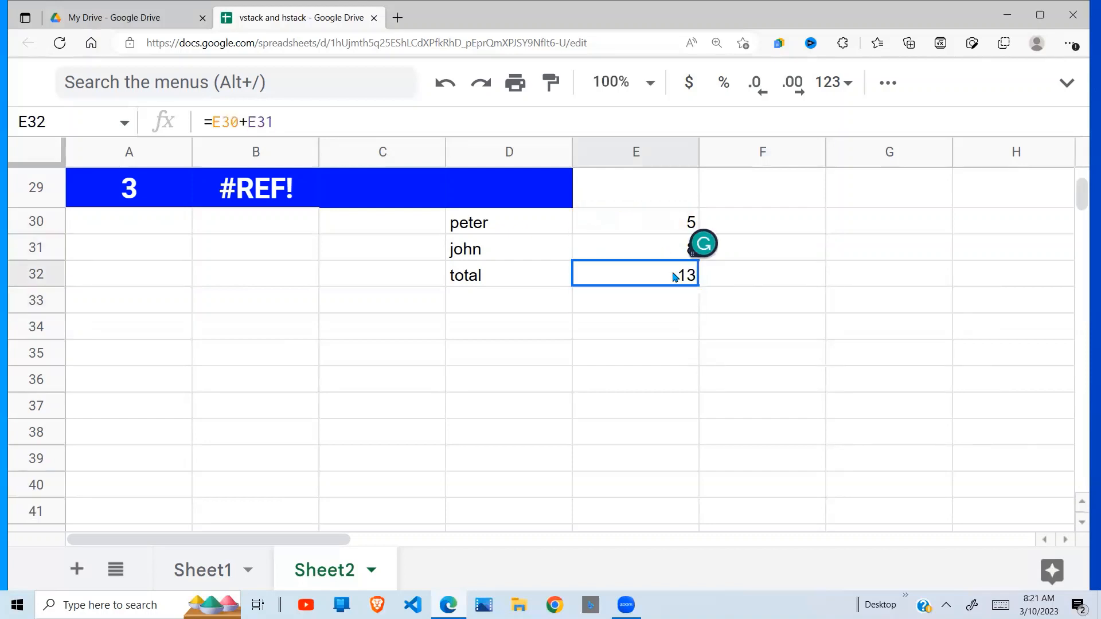
{"action": "left_click", "coordinate": [655, 312]}
Step: Delete the john row that the total formula refers to, and inspect the formula in the total cell
{"action": "left_click", "coordinate": [656, 246]}
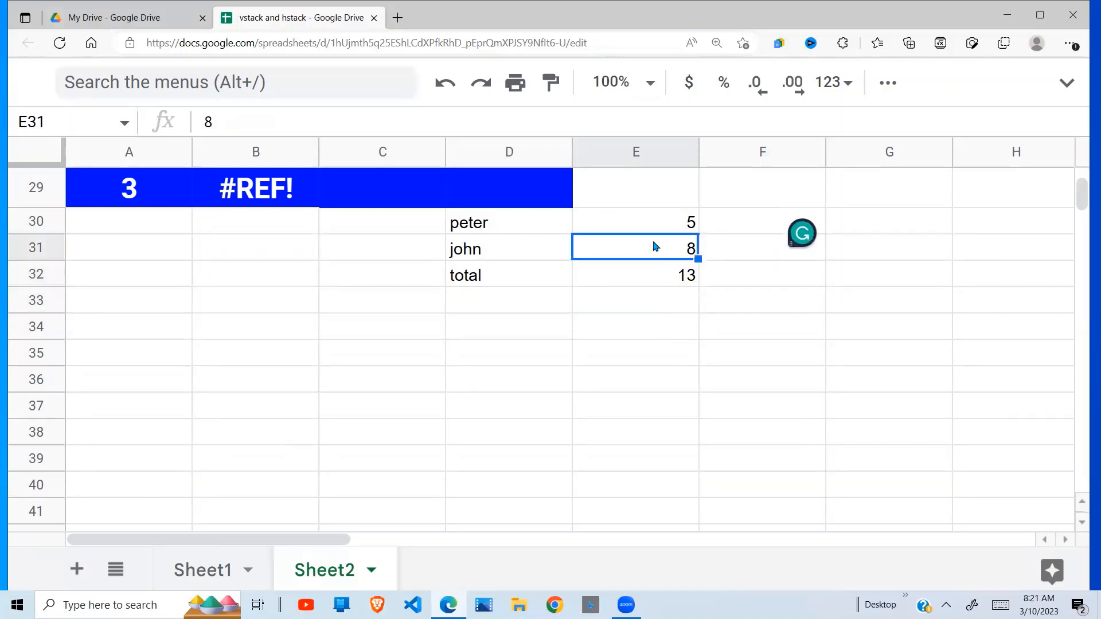
{"action": "right_click", "coordinate": [654, 247]}
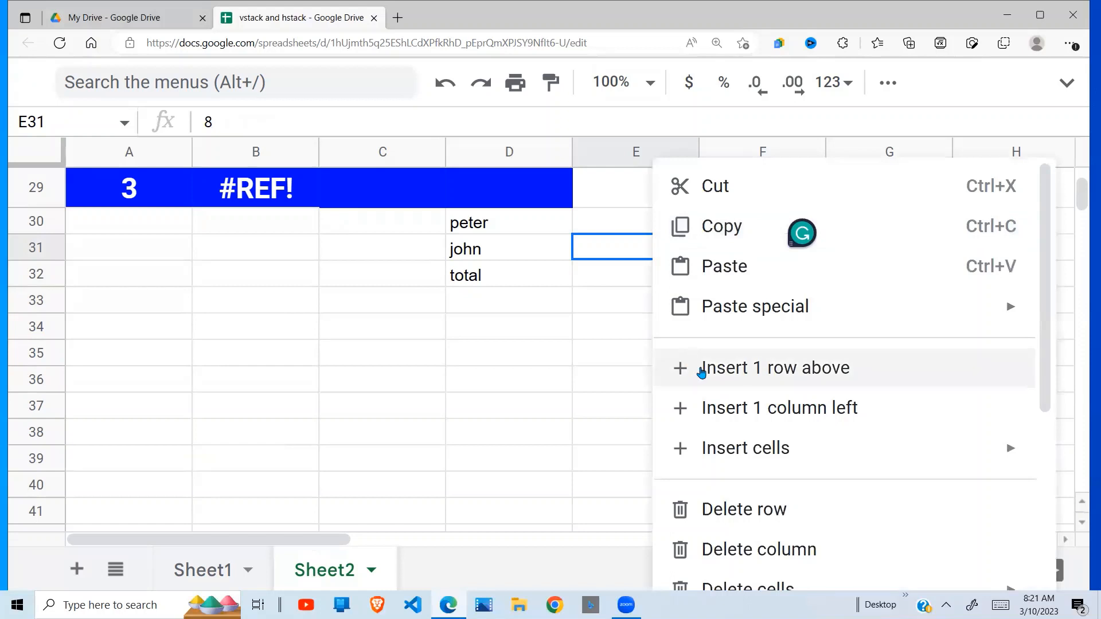
{"action": "left_click", "coordinate": [730, 510]}
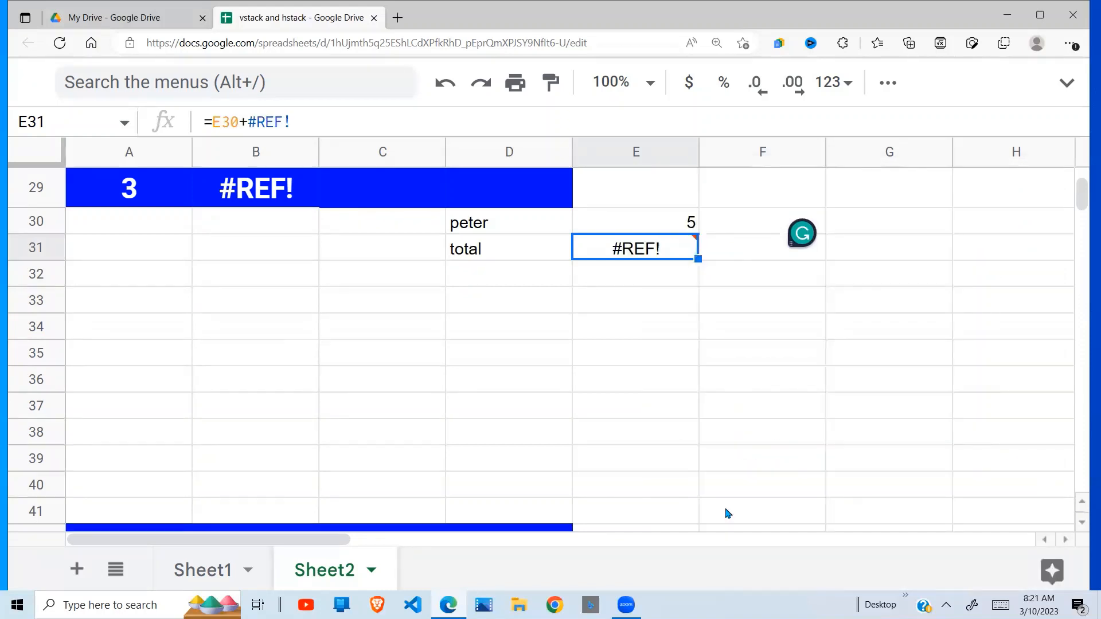
{"action": "left_click", "coordinate": [673, 365]}
{"action": "left_click", "coordinate": [666, 248]}
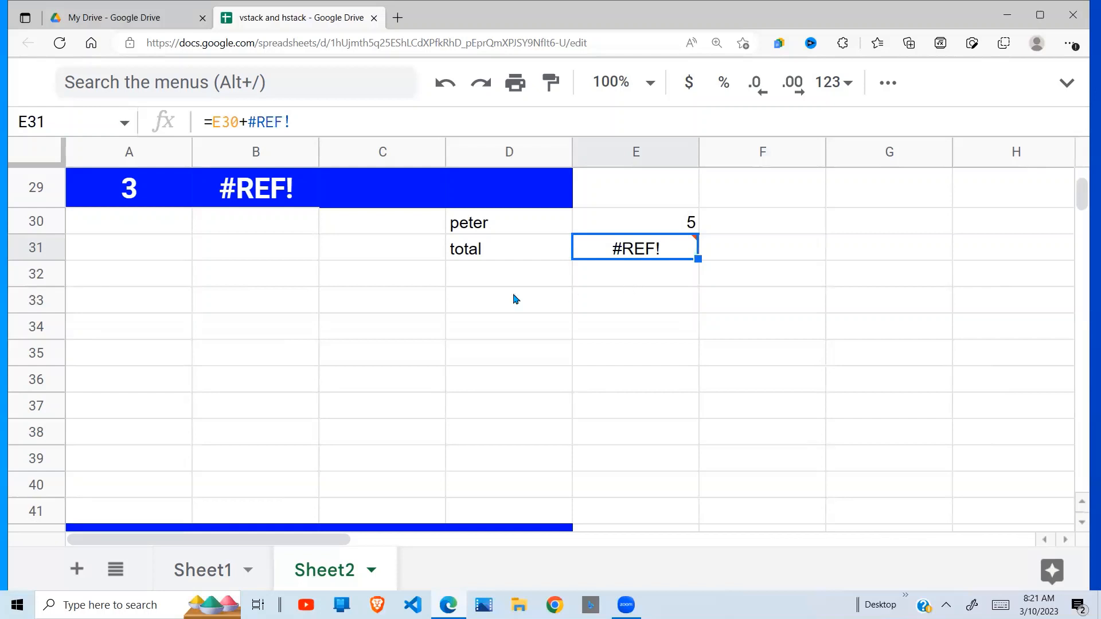
Step: Read the error details on the total cell, undo the row deletion, and check the formula in E32
{"action": "left_click", "coordinate": [488, 325]}
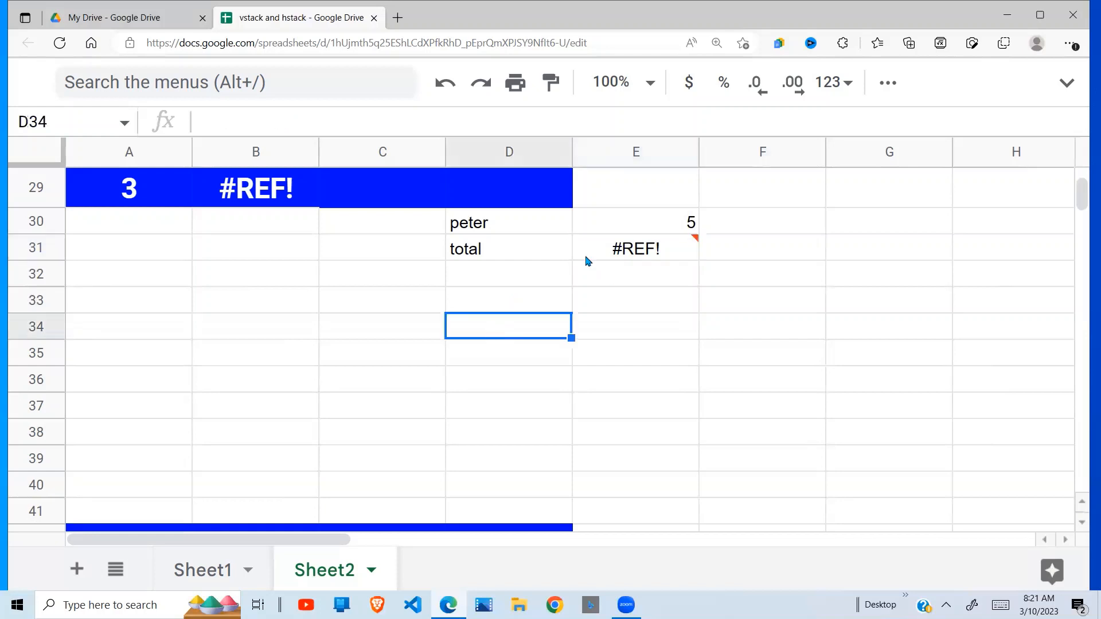
{"action": "left_click", "coordinate": [668, 249]}
{"action": "key", "text": "ctrl+z"}
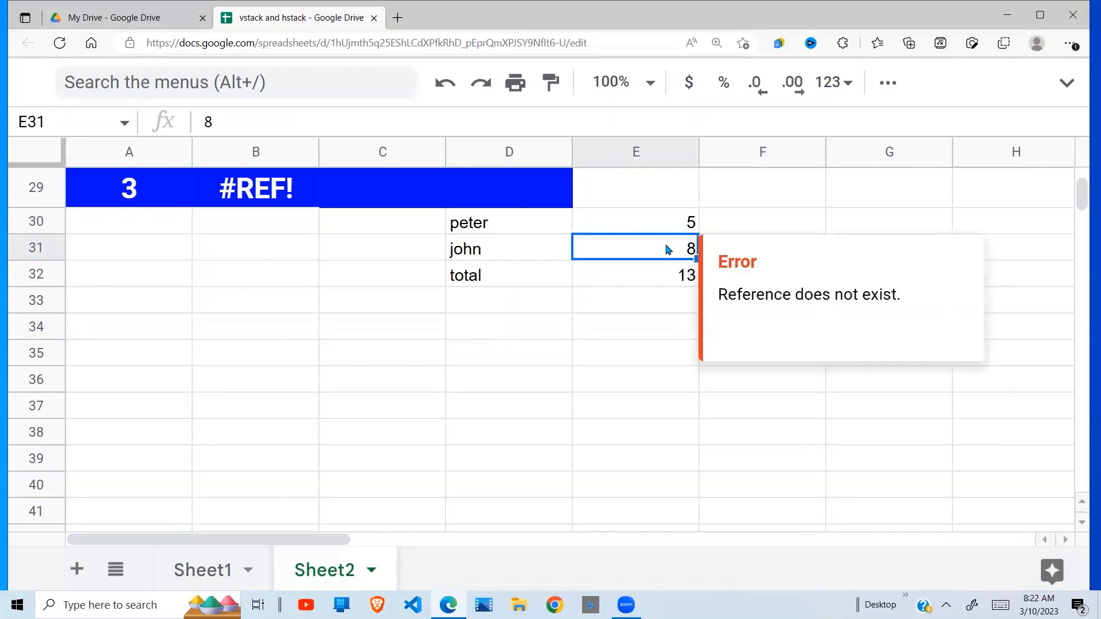
{"action": "key", "text": "Down"}
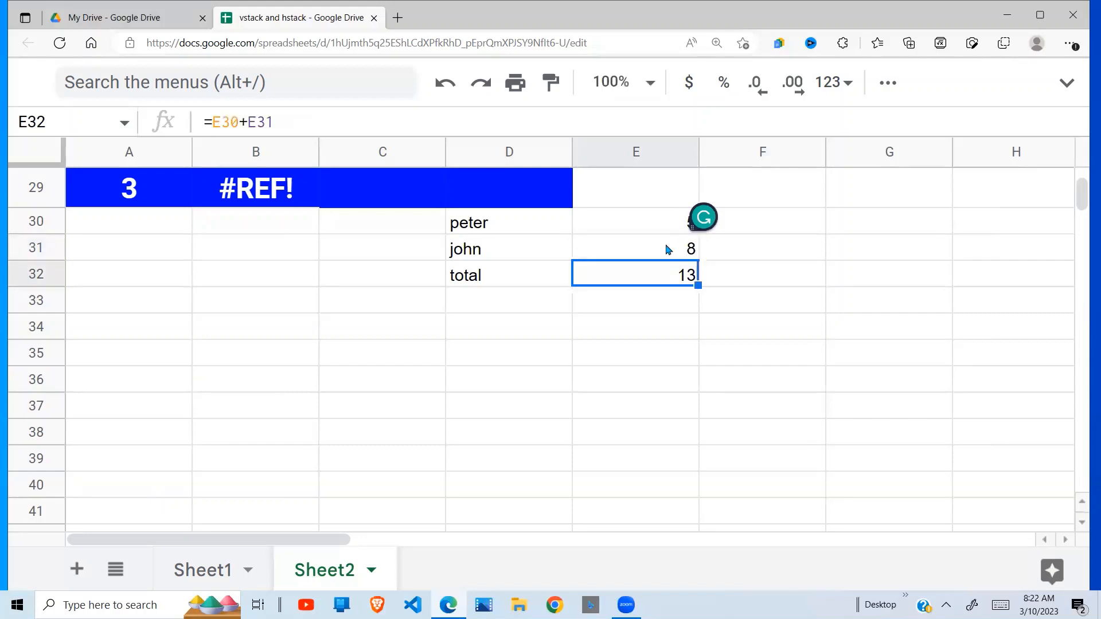
Step: Enter 4 in C45 and 50 in C46 under the #NAME? section
{"action": "left_click", "coordinate": [450, 301]}
{"action": "key", "text": "Down"}
{"action": "key", "text": "Down"}
{"action": "key", "text": "Down"}
{"action": "key", "text": "Down"}
{"action": "key", "text": "Down"}
{"action": "key", "text": "Down"}
{"action": "key", "text": "Down"}
{"action": "key", "text": "Down"}
{"action": "key", "text": "Down"}
{"action": "key", "text": "Down"}
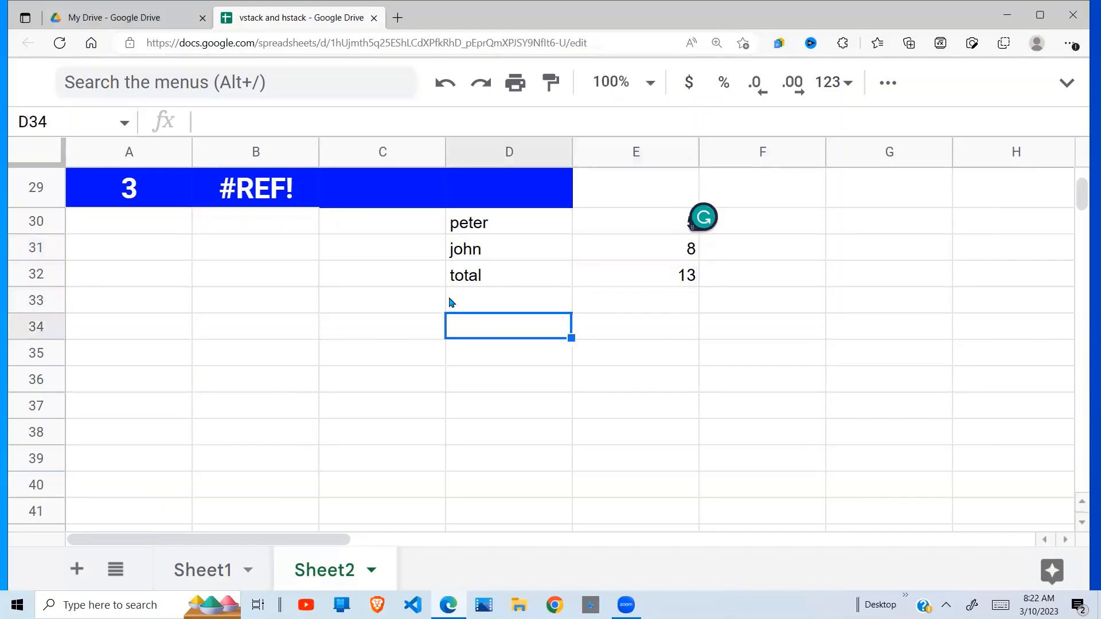
{"action": "key", "text": "Down"}
{"action": "key", "text": "Down"}
{"action": "key", "text": "Down"}
{"action": "key", "text": "Down"}
{"action": "key", "text": "Down"}
{"action": "key", "text": "Down"}
{"action": "key", "text": "Down"}
{"action": "key", "text": "Down"}
{"action": "key", "text": "Down"}
{"action": "key", "text": "Down"}
{"action": "key", "text": "Down"}
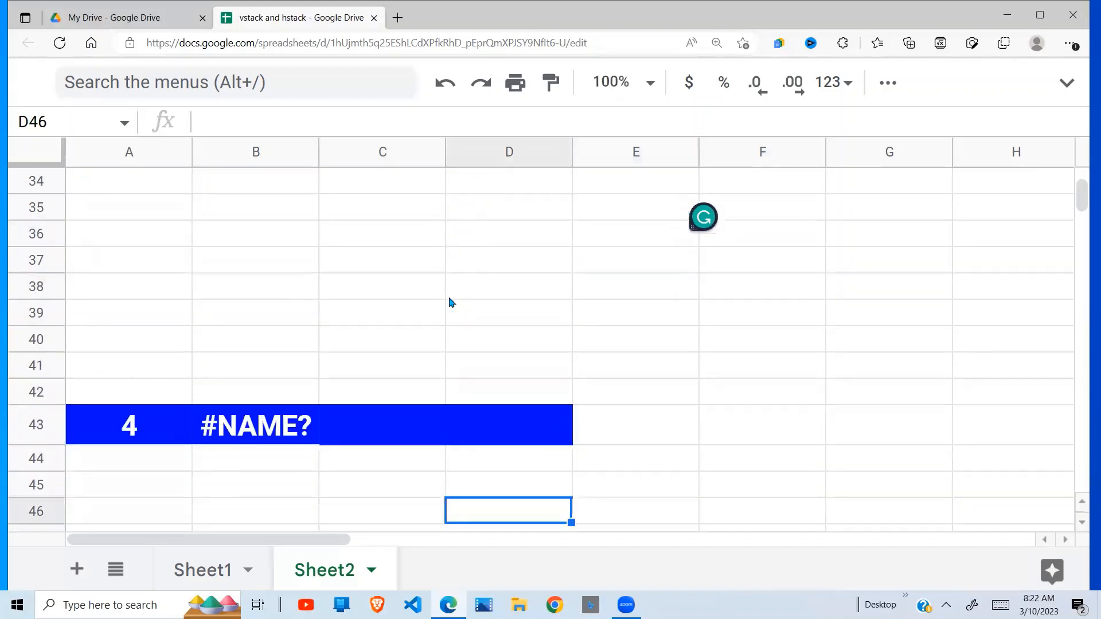
{"action": "key", "text": "Down"}
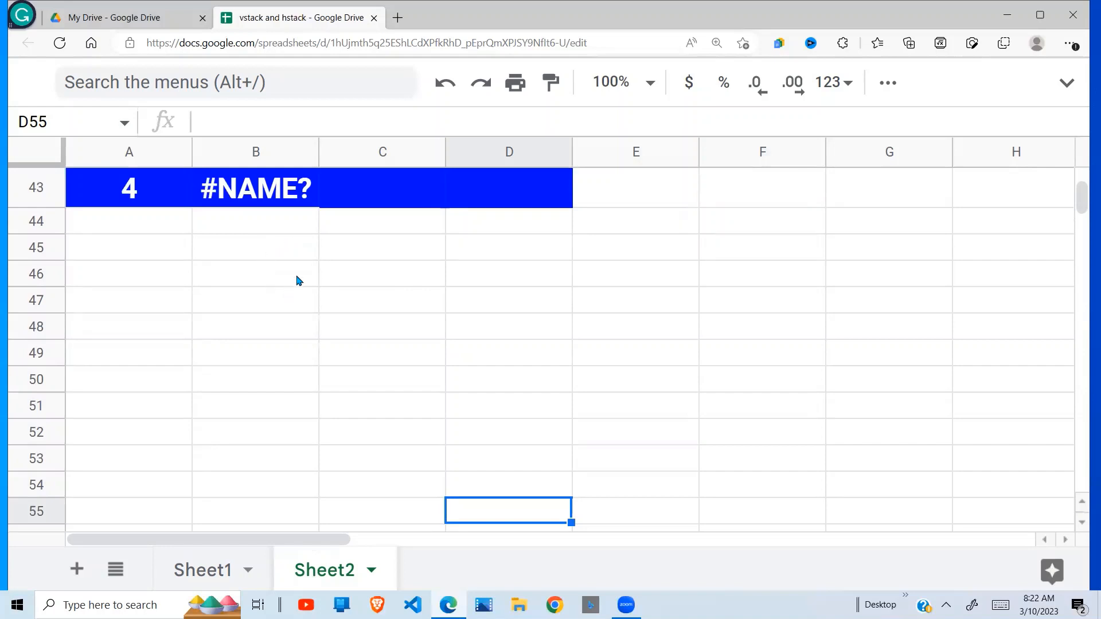
{"action": "left_click", "coordinate": [364, 319]}
{"action": "left_click", "coordinate": [395, 254]}
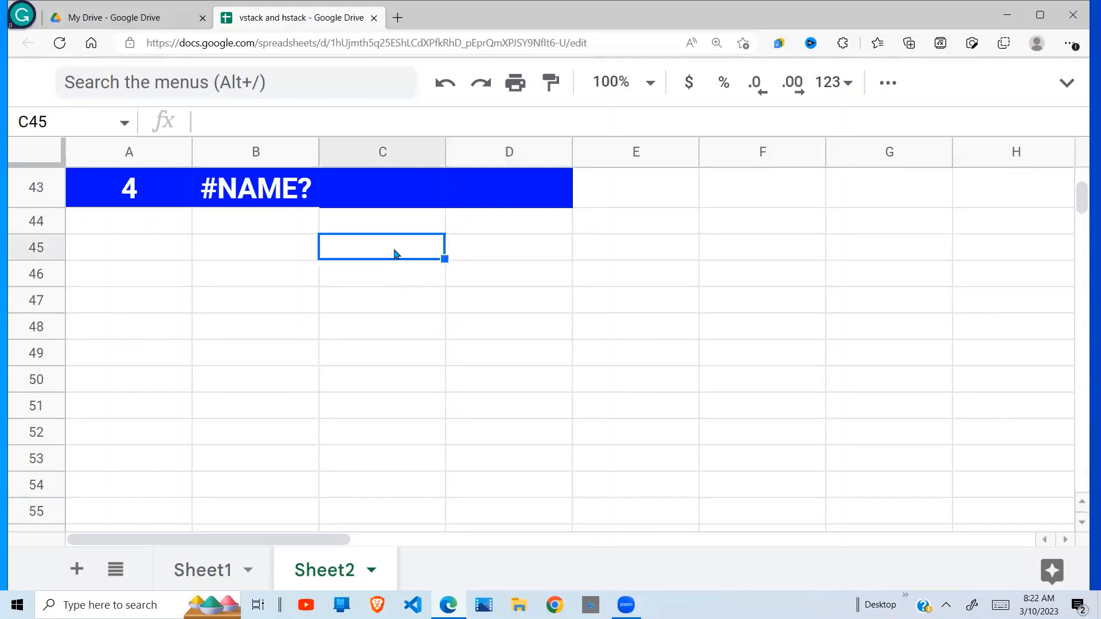
{"action": "type", "text": "4"}
{"action": "key", "text": "Return"}
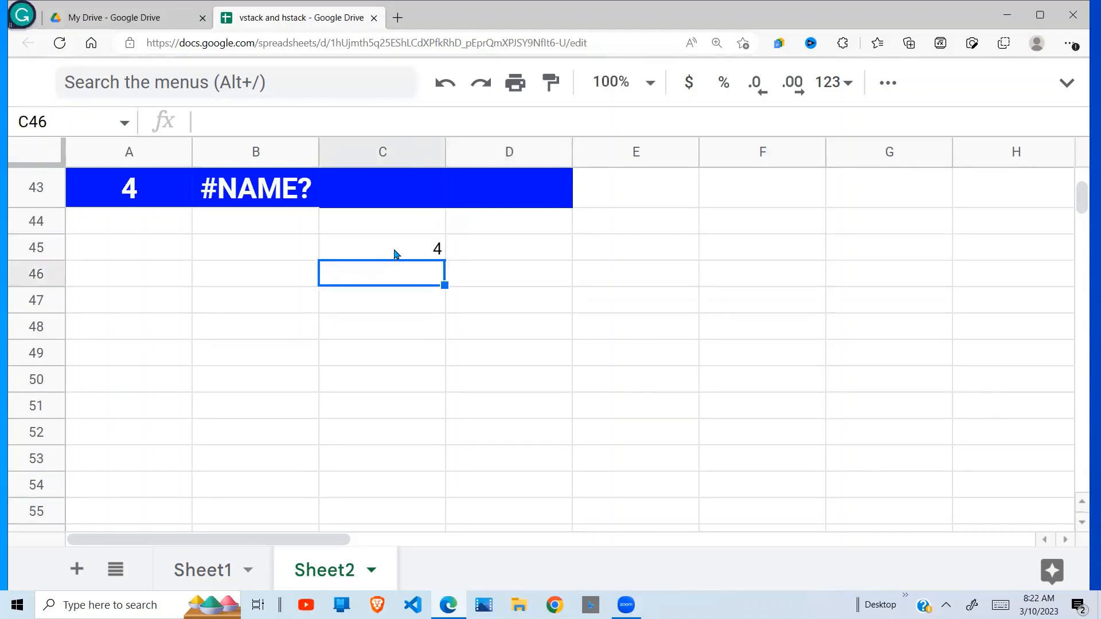
{"action": "type", "text": "50"}
{"action": "key", "text": "Return"}
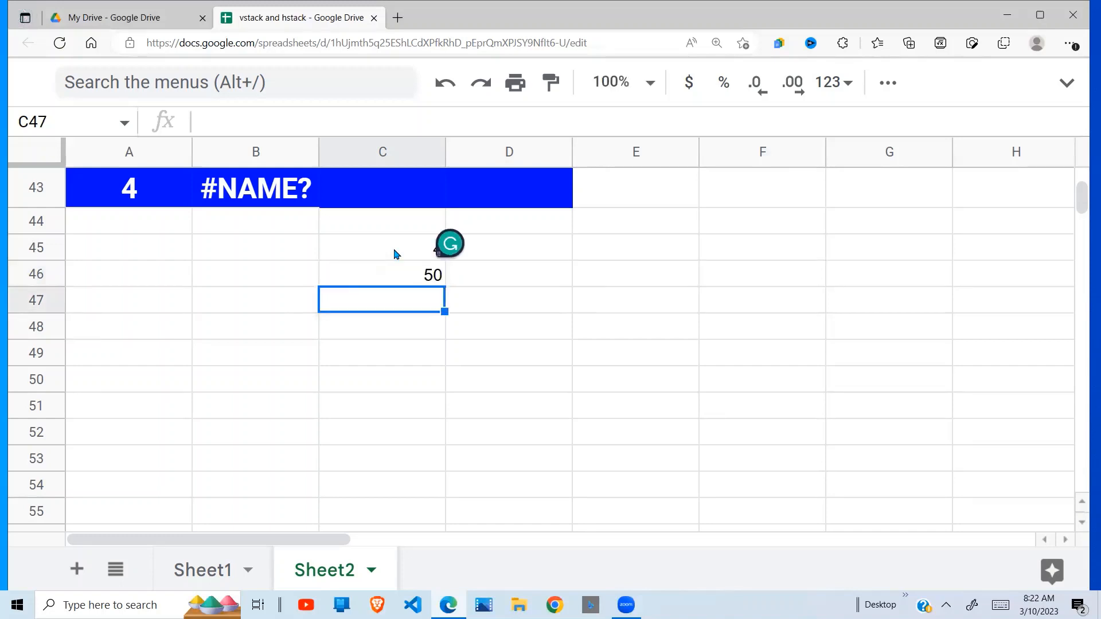
Step: Total the two numbers in C47 with the formula =sum(C45:C46)
{"action": "type", "text": "=sum"}
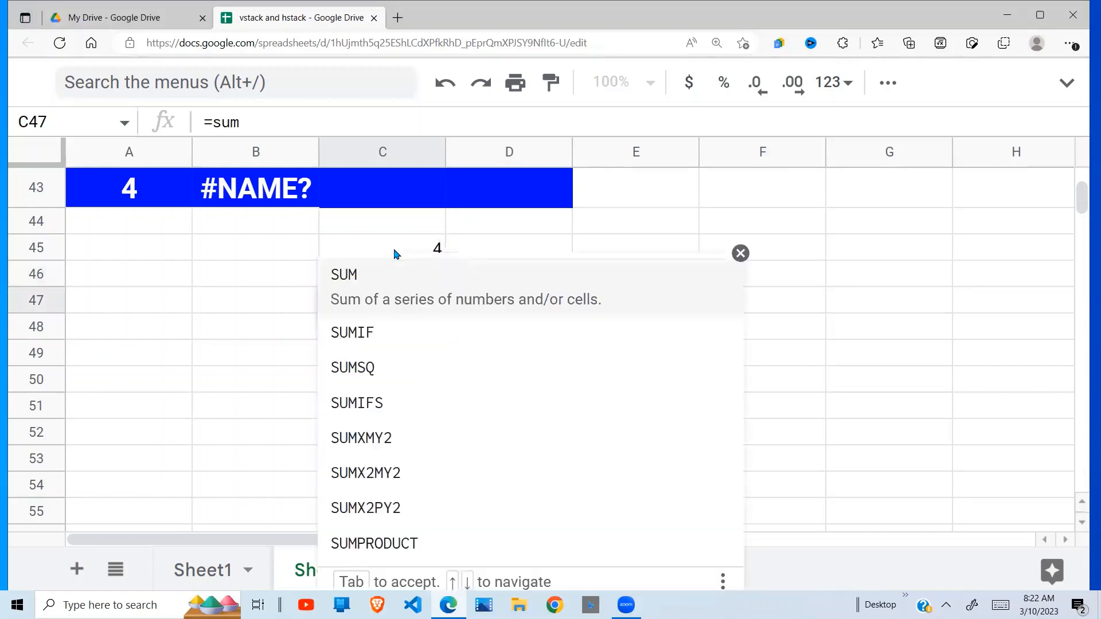
{"action": "type", "text": "("}
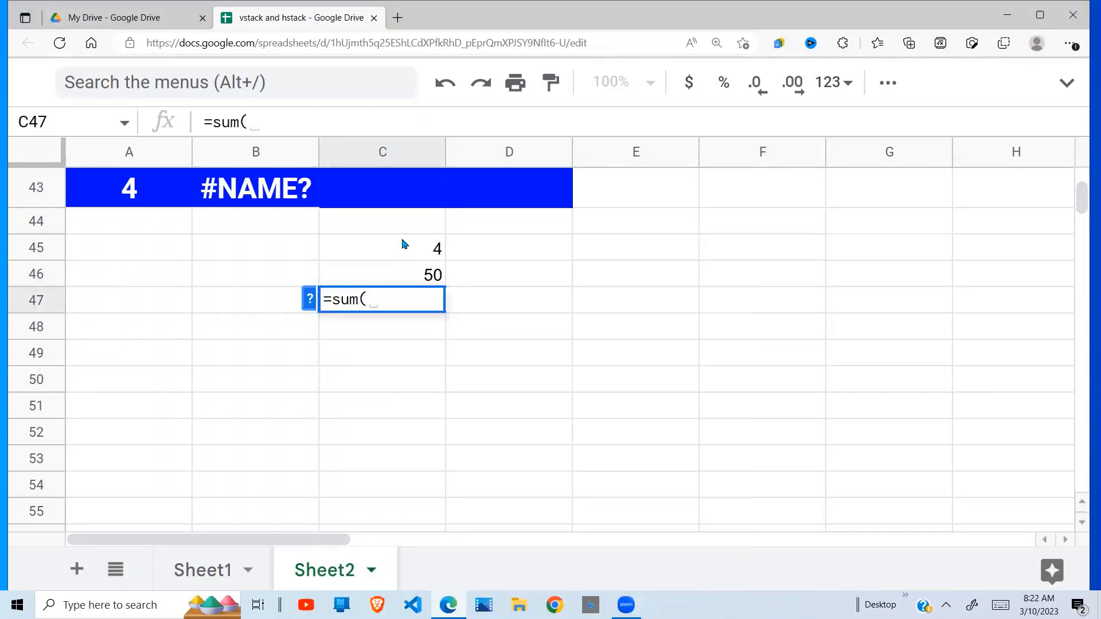
{"action": "left_click_drag", "start_coordinate": [404, 244], "coordinate": [403, 276]}
{"action": "type", "text": ")"}
{"action": "key", "text": "Return"}
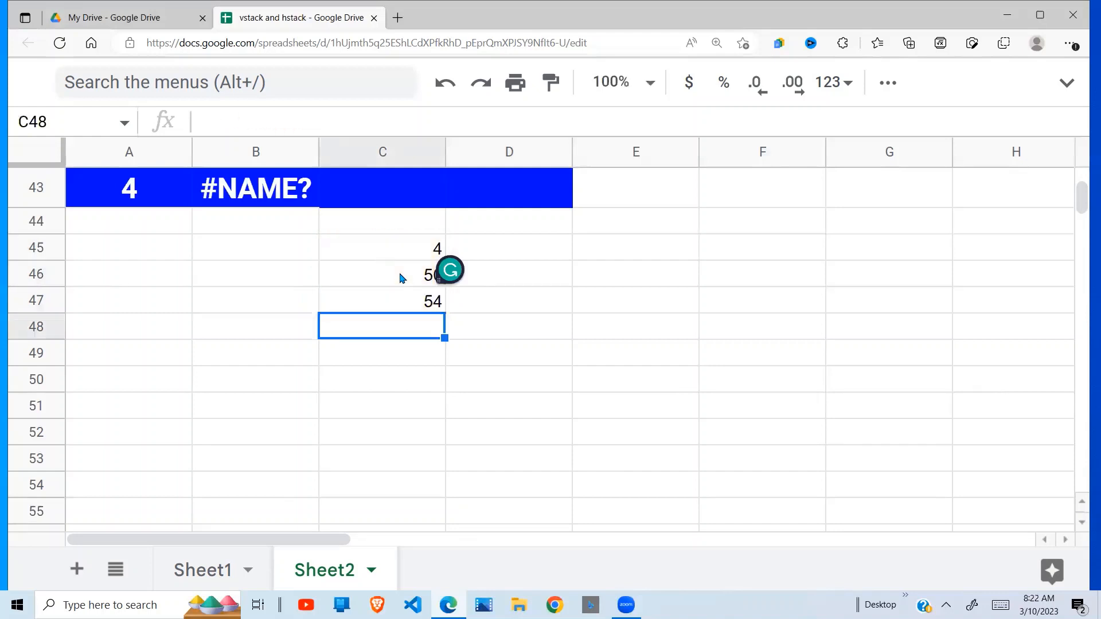
Step: Misspell the function name in C47 as summ and read the error details on the cell
{"action": "left_click", "coordinate": [428, 306]}
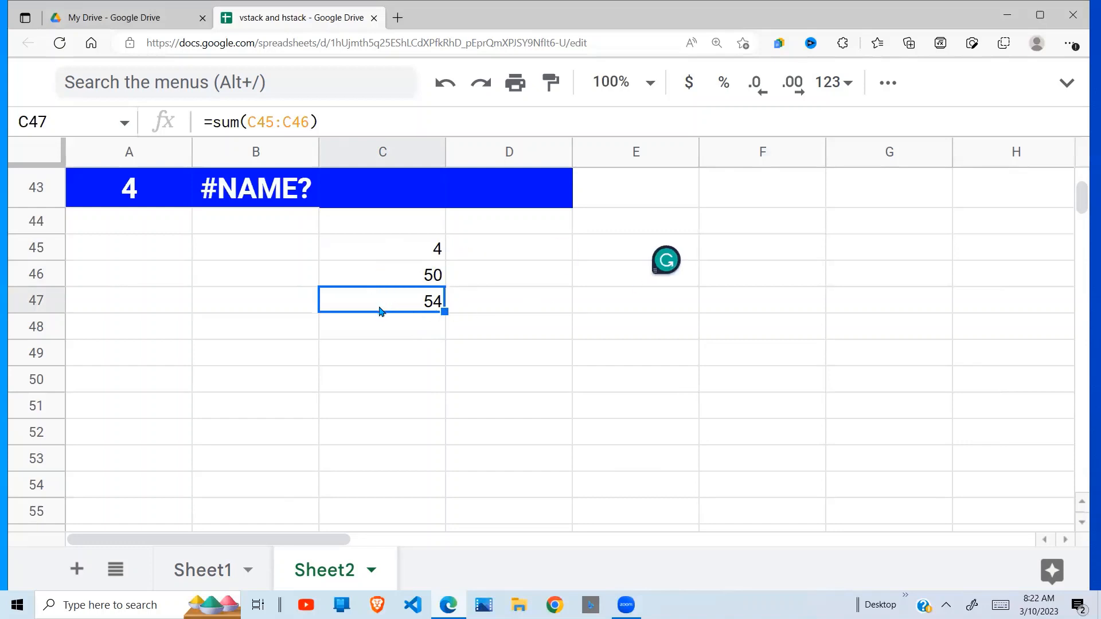
{"action": "left_click", "coordinate": [238, 125]}
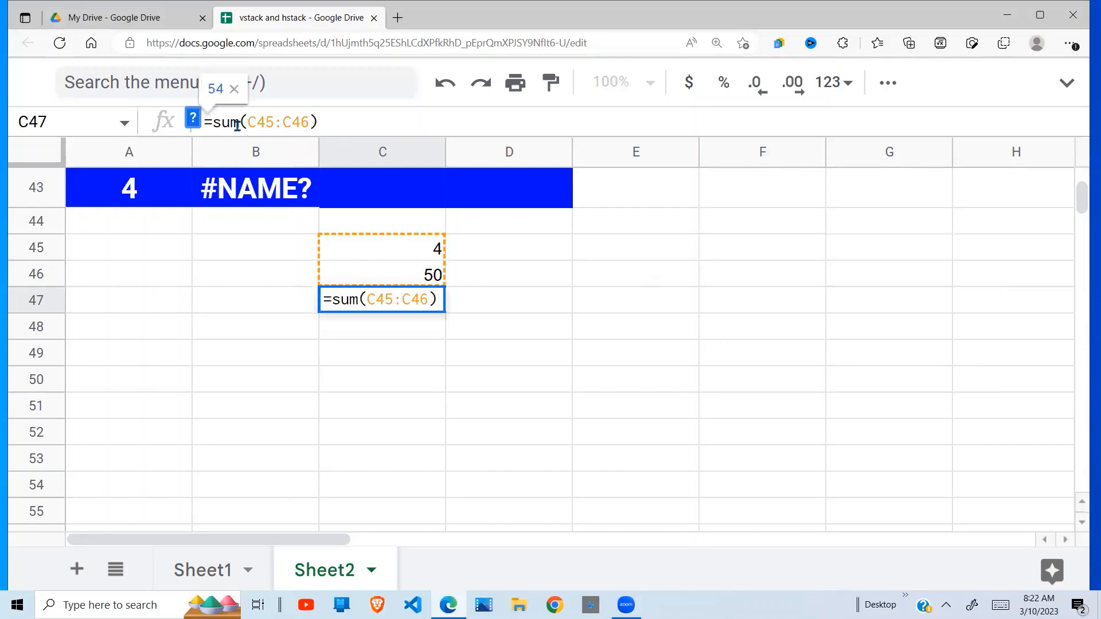
{"action": "type", "text": "m"}
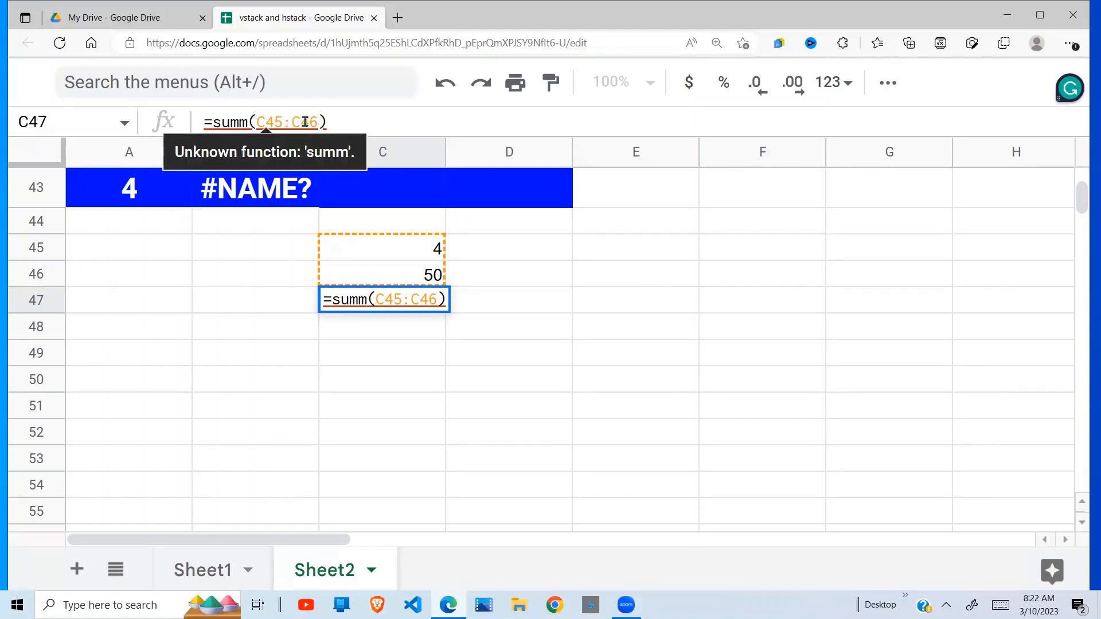
{"action": "key", "text": "Return"}
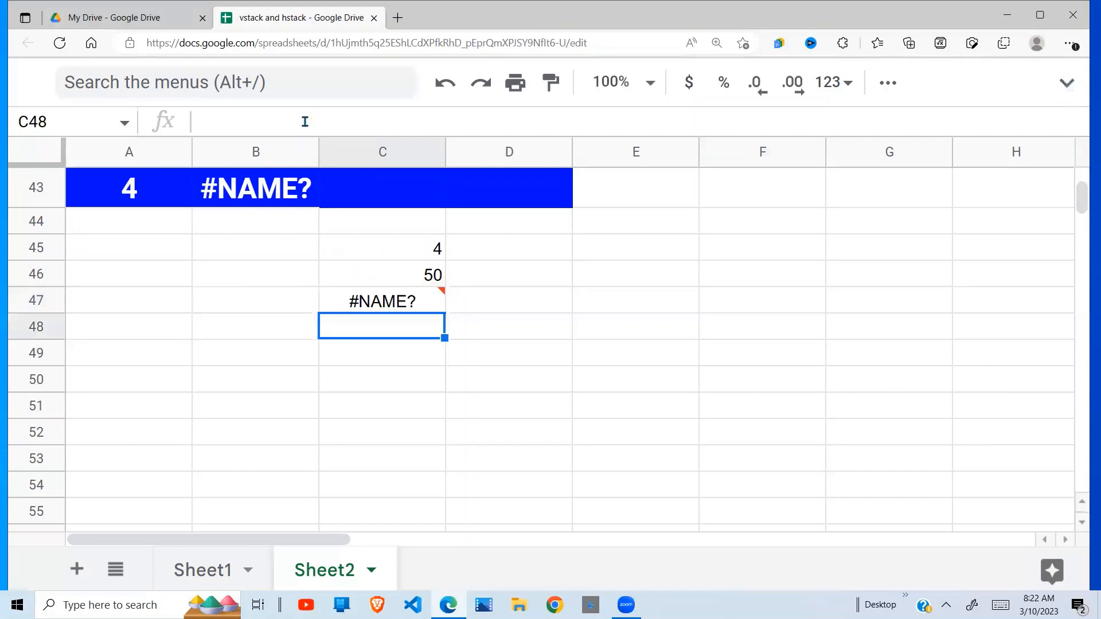
{"action": "left_click", "coordinate": [391, 298]}
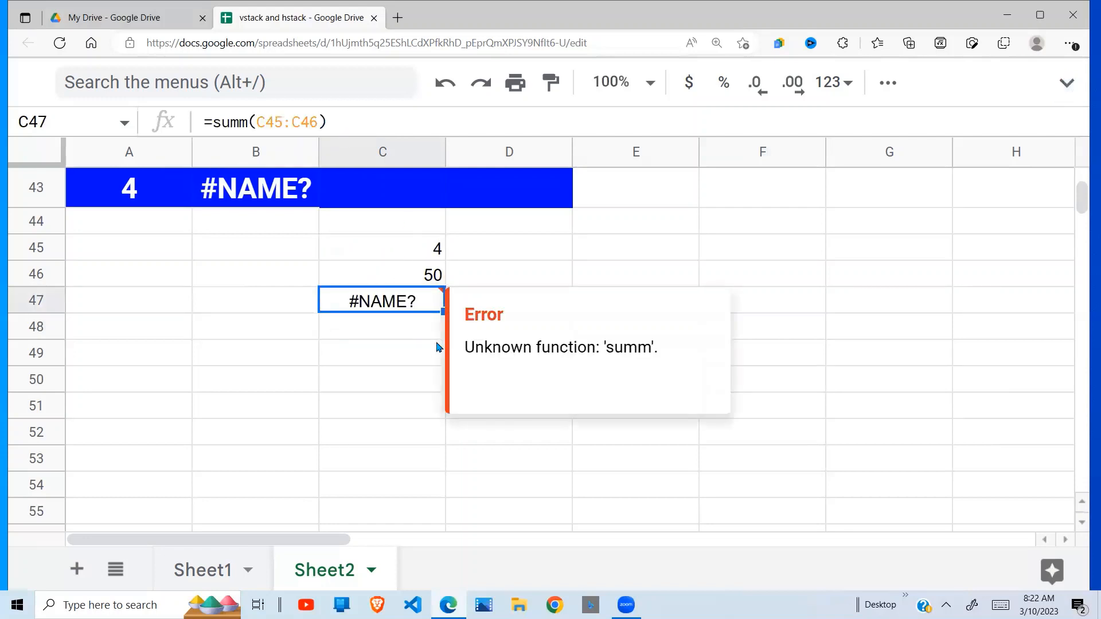
{"action": "left_click", "coordinate": [383, 358]}
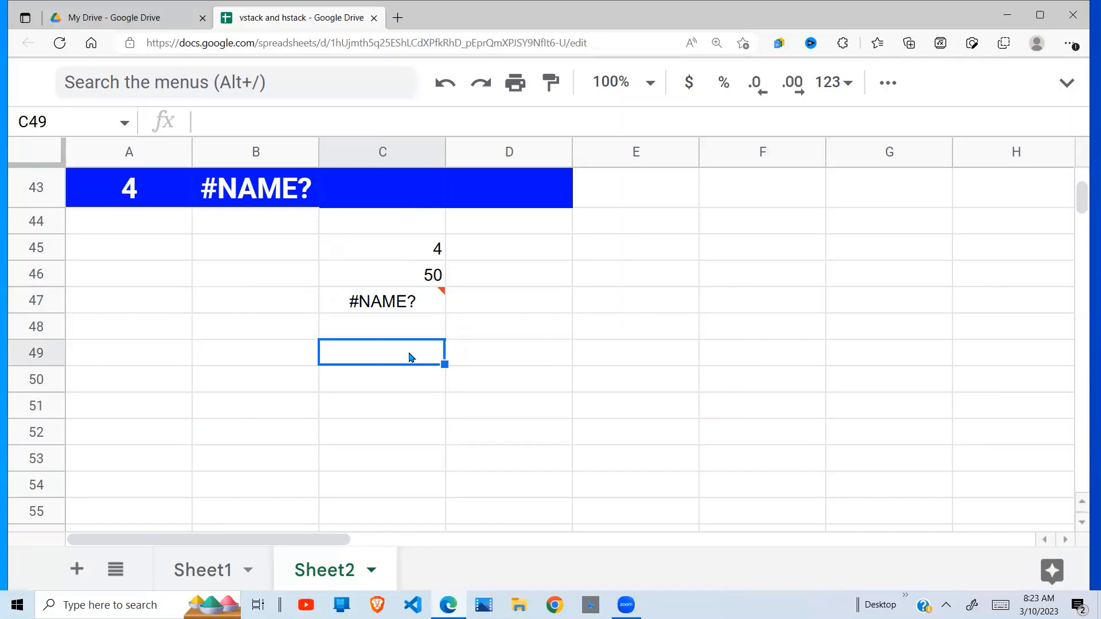
Step: Correct the misspelled function name in C47 so the formula reads =SUM(C45:C46)
{"action": "left_click", "coordinate": [425, 307]}
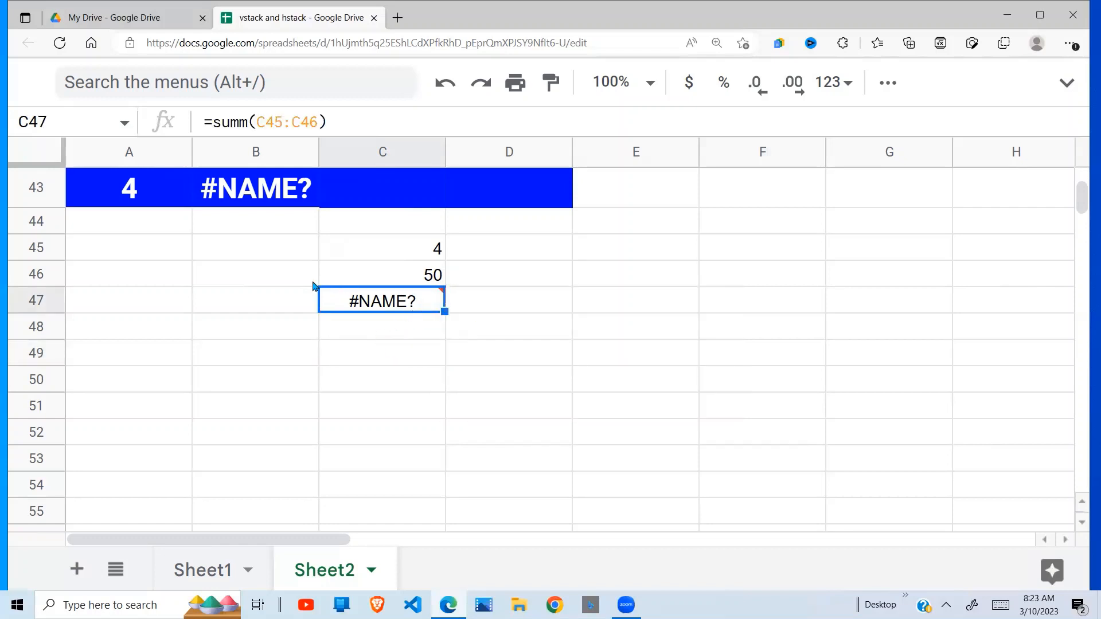
{"action": "left_click", "coordinate": [248, 124]}
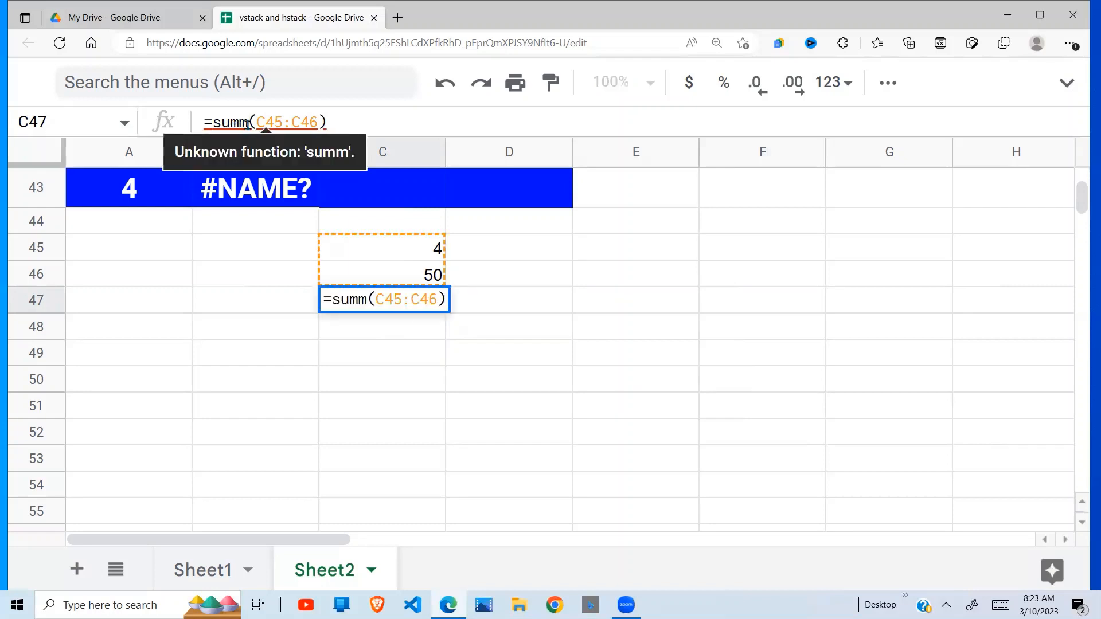
{"action": "key", "text": "BackSpace"}
{"action": "key", "text": "Tab"}
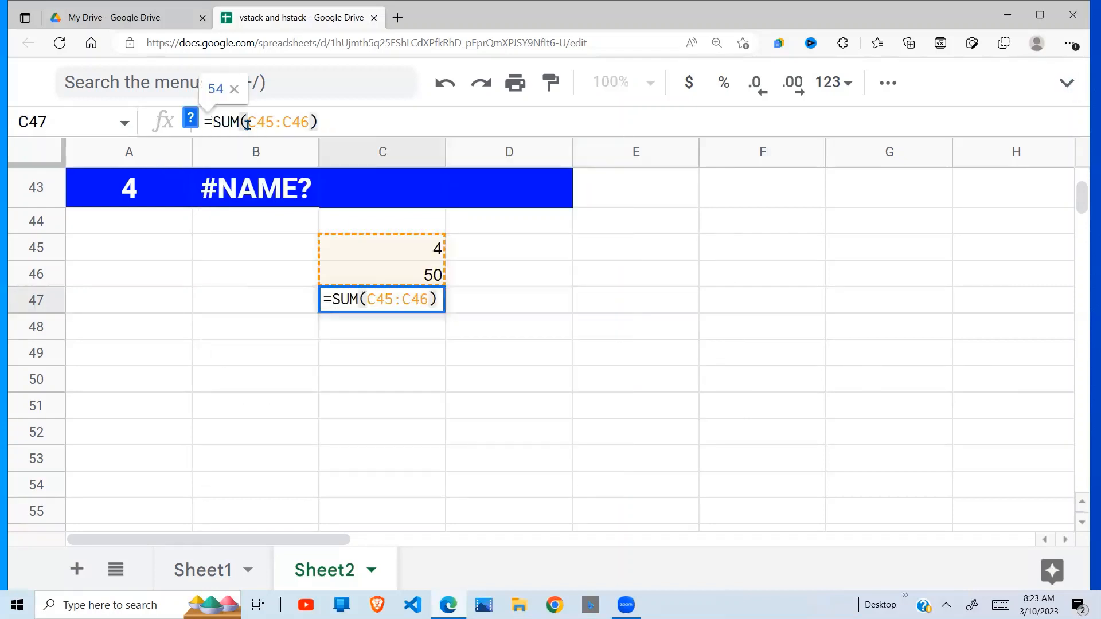
{"action": "key", "text": "Return"}
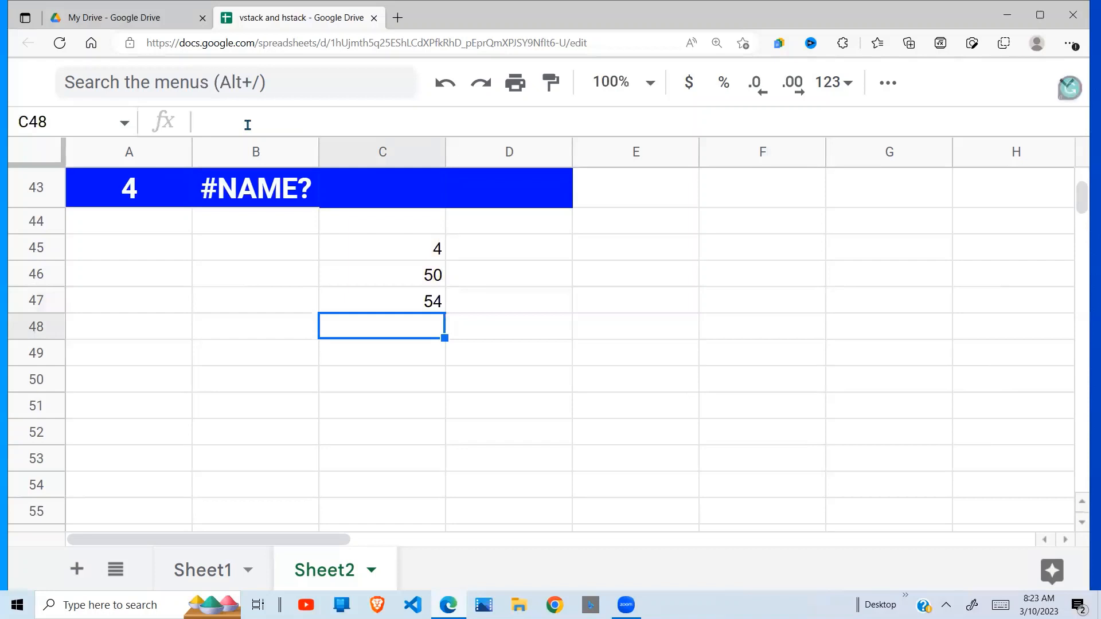
{"action": "left_click", "coordinate": [367, 307]}
{"action": "left_click", "coordinate": [334, 329]}
Step: Move down Sheet2 to the #NUM! section
{"action": "left_click", "coordinate": [268, 325]}
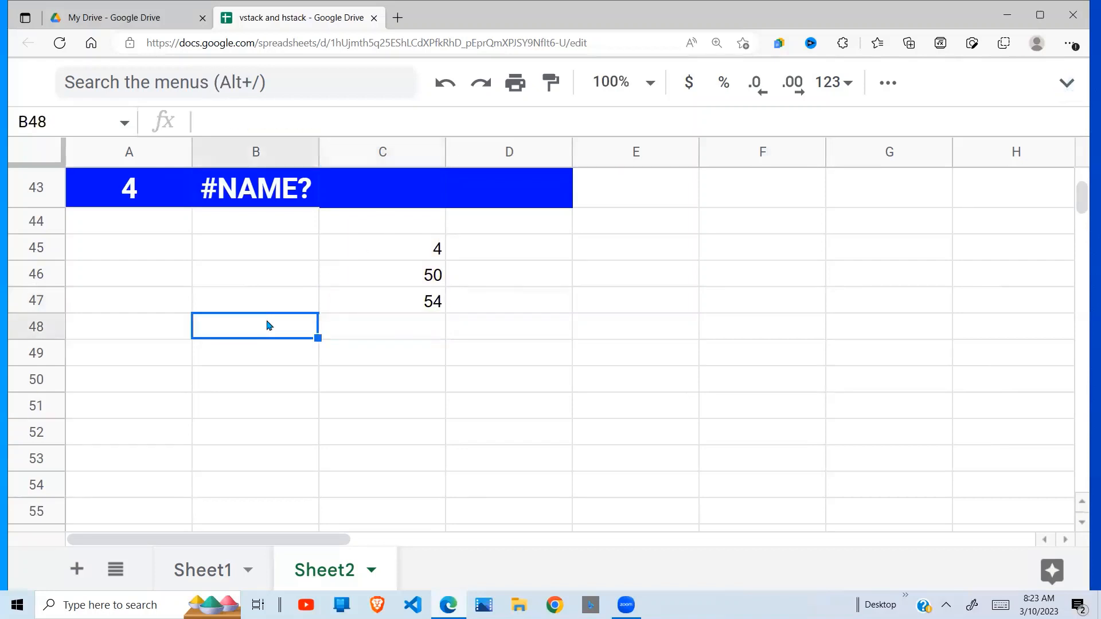
{"action": "key", "text": "Down"}
{"action": "key", "text": "Down"}
{"action": "key", "text": "Down"}
{"action": "key", "text": "Down"}
{"action": "key", "text": "Down"}
{"action": "key", "text": "Down"}
{"action": "key", "text": "Down"}
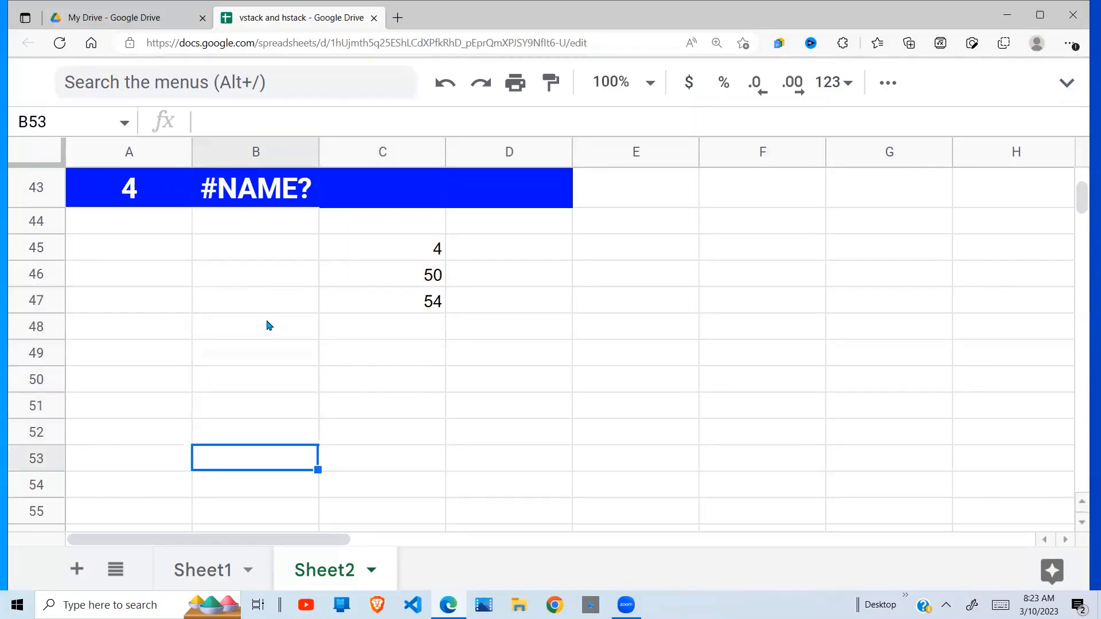
{"action": "key", "text": "Down"}
{"action": "key", "text": "Down"}
{"action": "key", "text": "Down"}
{"action": "key", "text": "Down"}
{"action": "key", "text": "Down"}
{"action": "key", "text": "Down"}
{"action": "key", "text": "Down"}
{"action": "key", "text": "Down"}
{"action": "key", "text": "Down"}
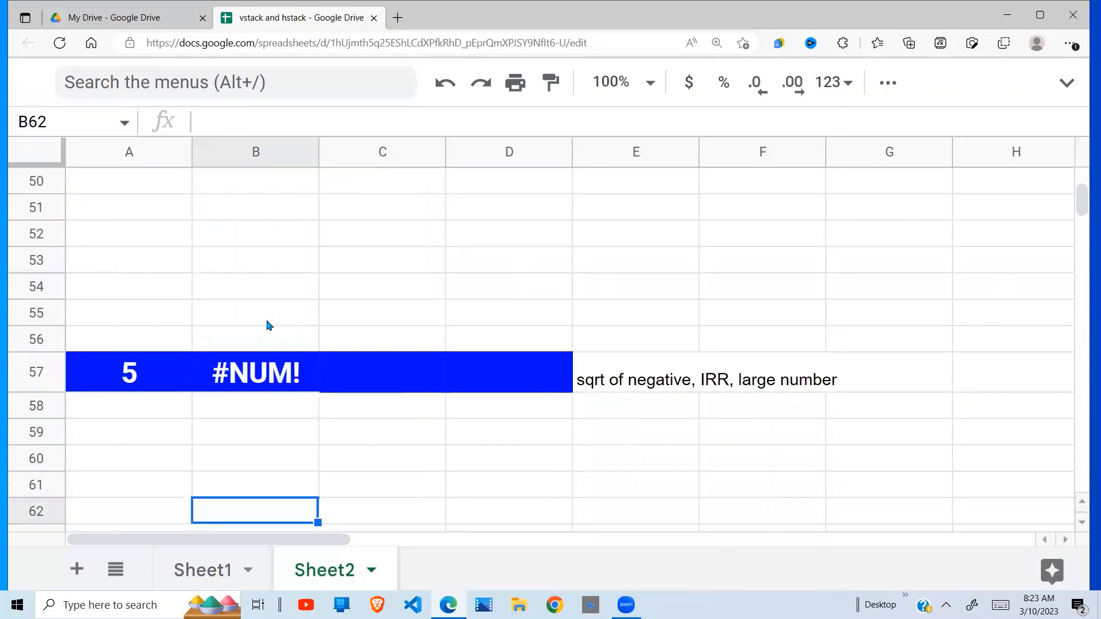
{"action": "key", "text": "Down"}
{"action": "key", "text": "Down"}
{"action": "key", "text": "Down"}
{"action": "key", "text": "Down"}
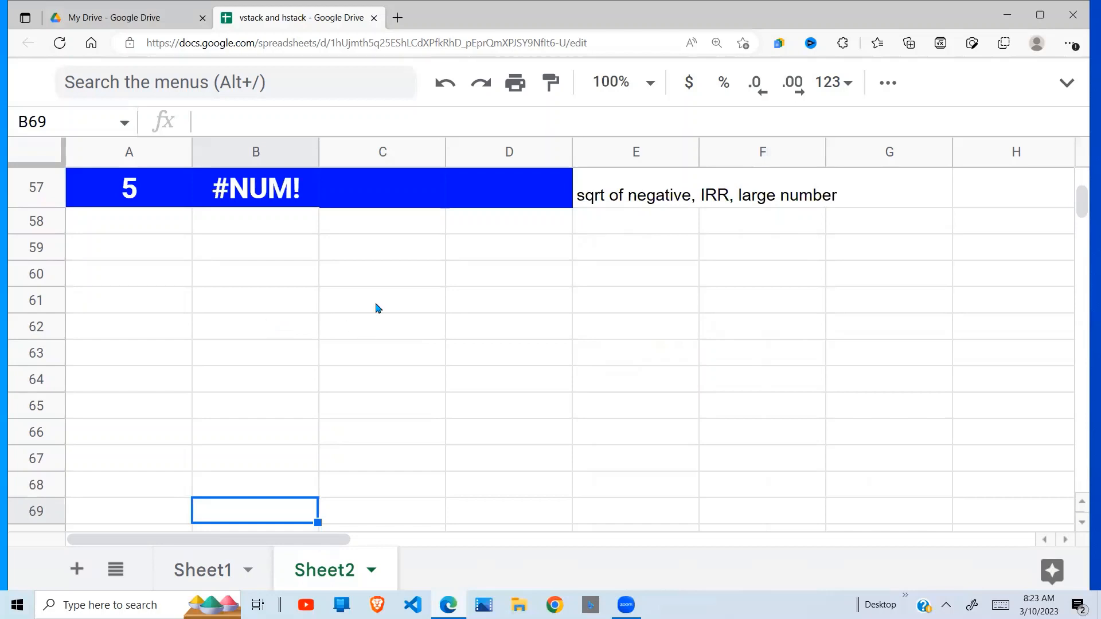
Step: Begin a square root formula in C60 with =sqrt( and show the function's syntax help
{"action": "left_click", "coordinate": [387, 274]}
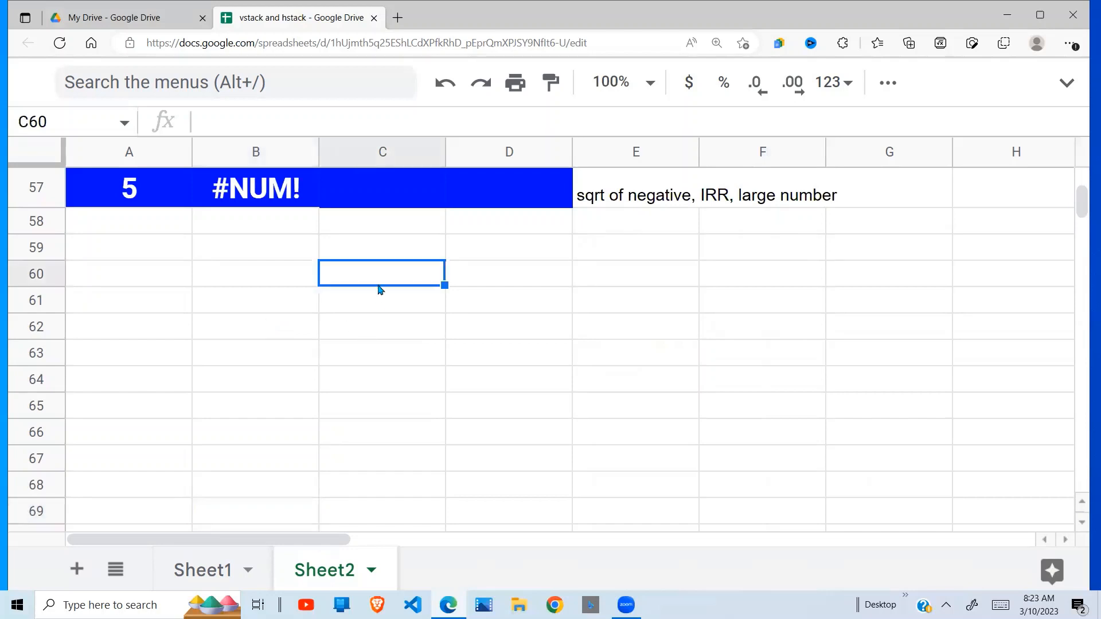
{"action": "type", "text": "=s"}
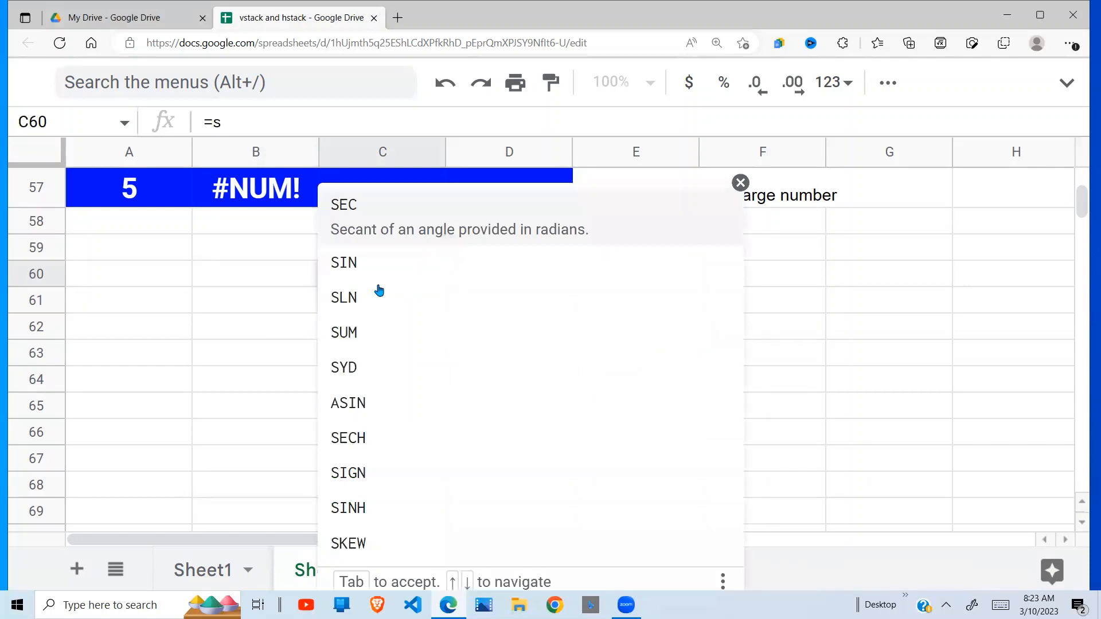
{"action": "type", "text": "qr"}
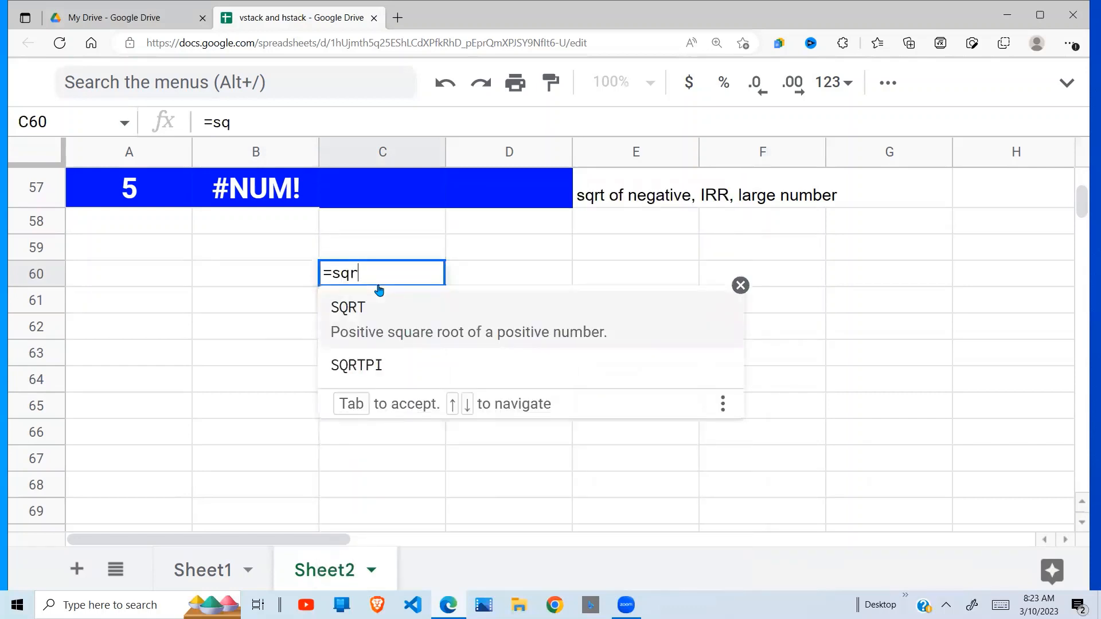
{"action": "type", "text": "t("}
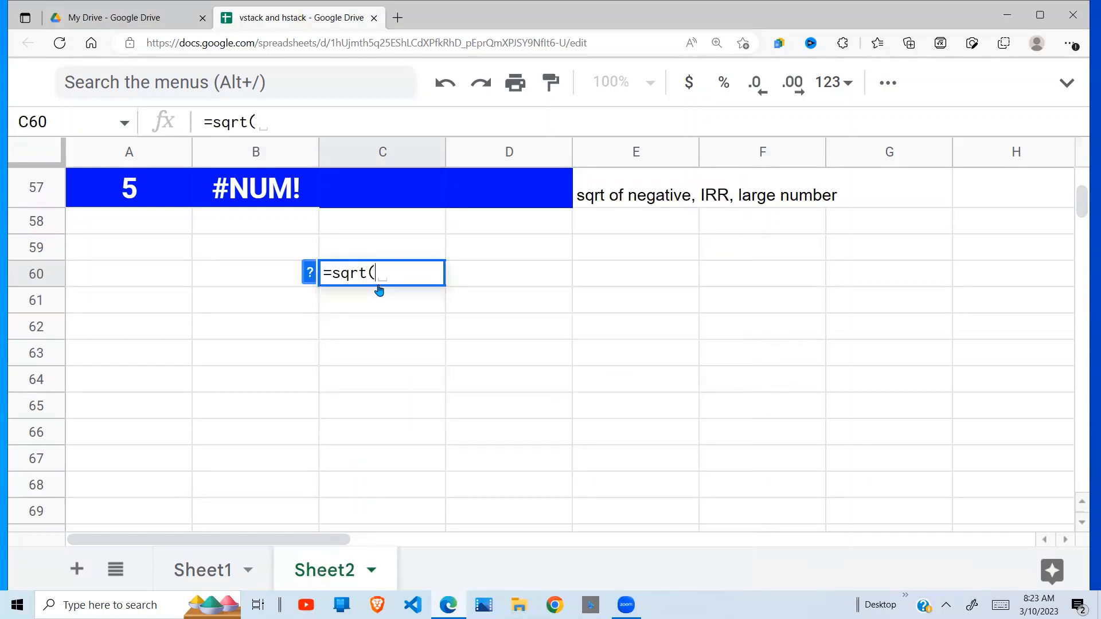
{"action": "left_click", "coordinate": [311, 278]}
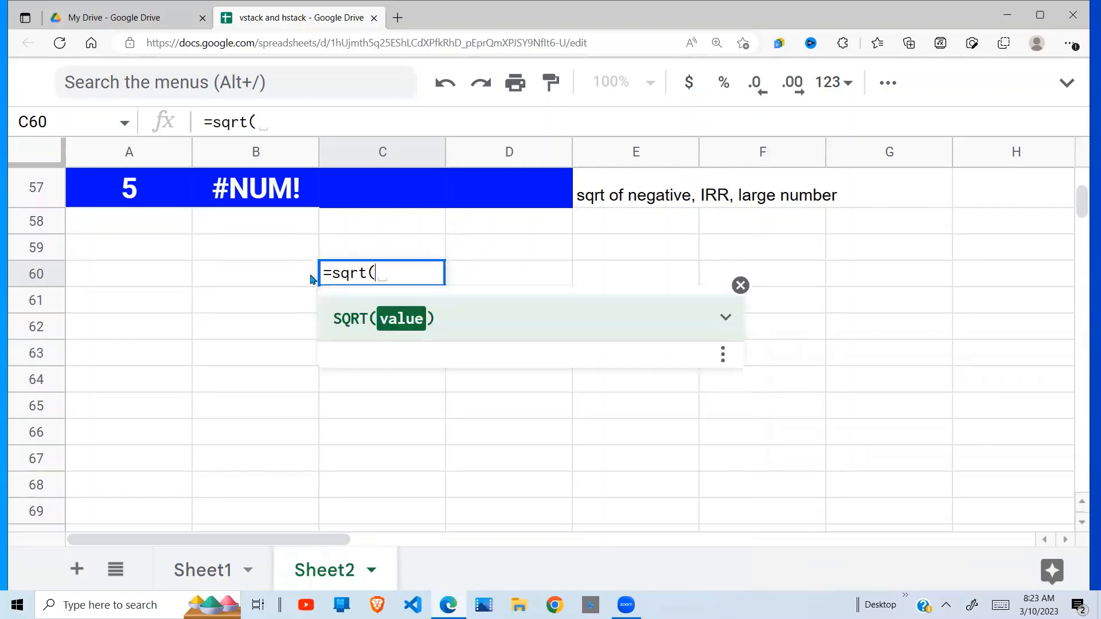
{"action": "left_click", "coordinate": [740, 285]}
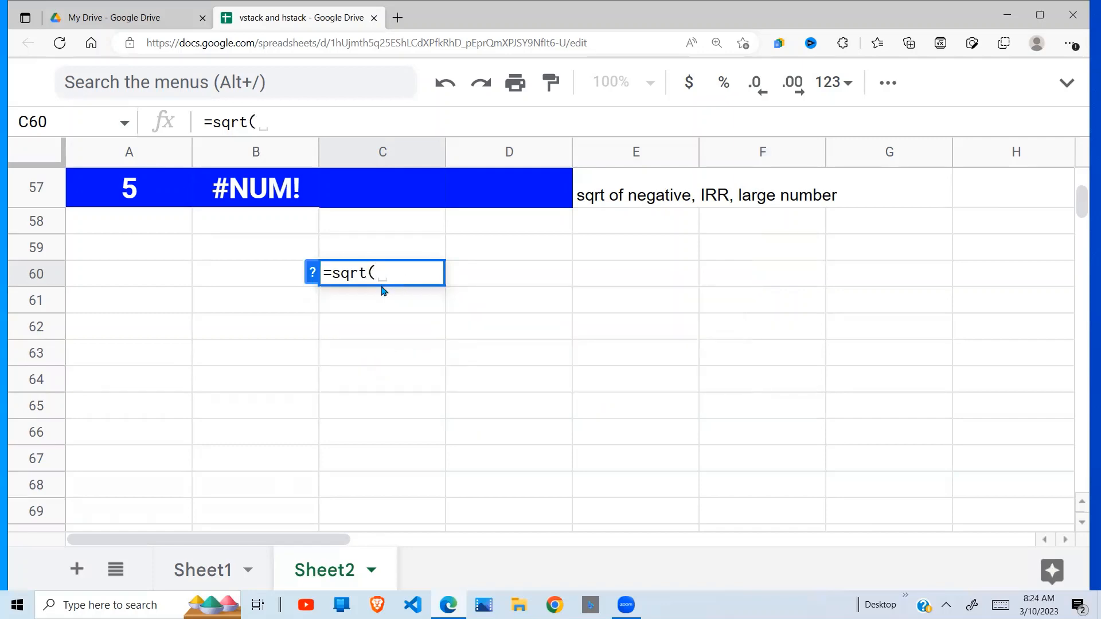
{"action": "left_click", "coordinate": [312, 276]}
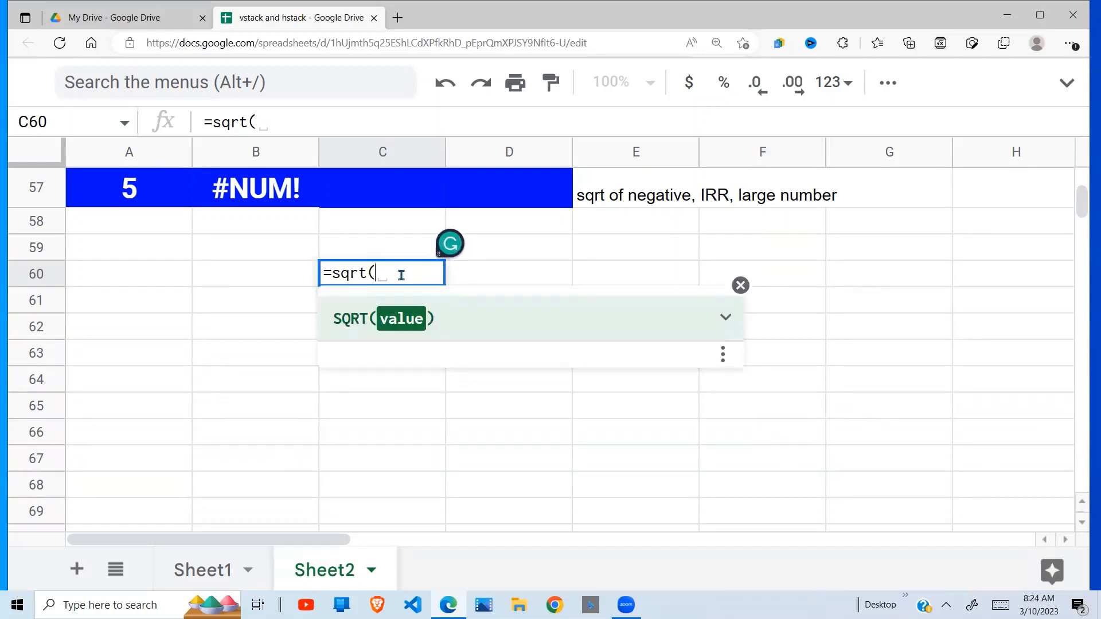
Step: Re-enter the function name in C60 using the suggested SQRT and complete the formula as =SQRT(4)
{"action": "key", "text": "BackSpace"}
{"action": "key", "text": "BackSpace"}
{"action": "key", "text": "BackSpace"}
{"action": "key", "text": "BackSpace"}
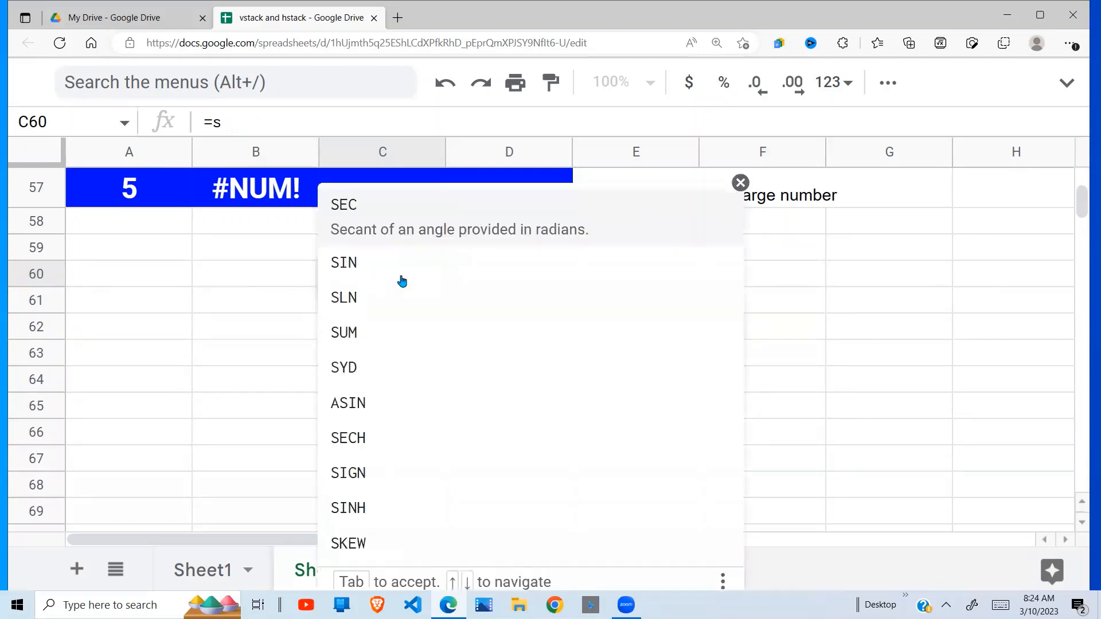
{"action": "key", "text": "BackSpace"}
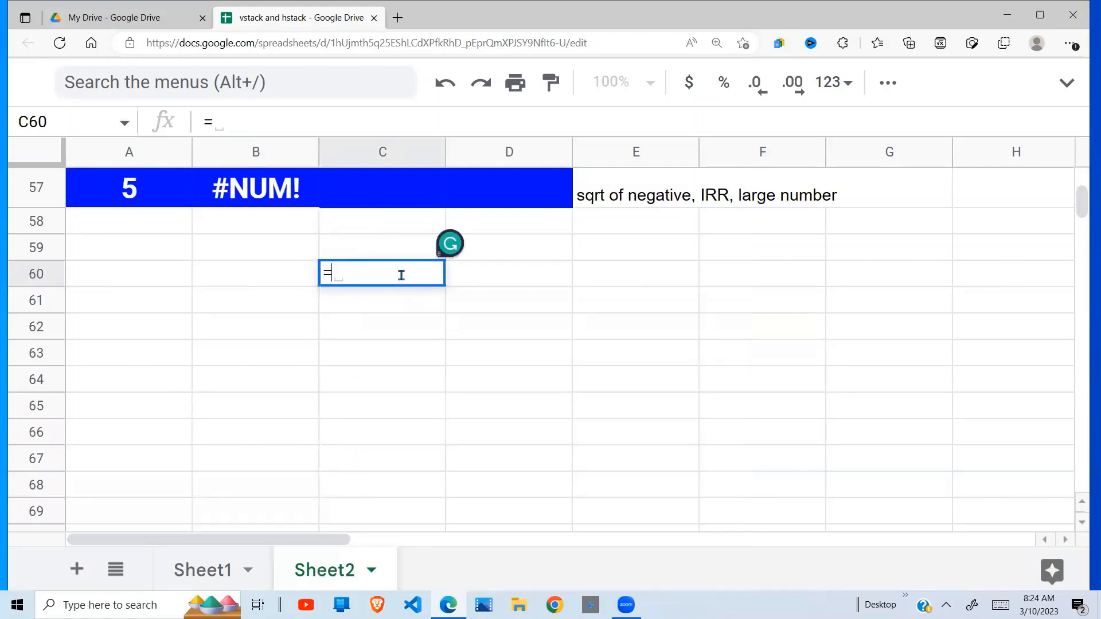
{"action": "type", "text": "q"}
{"action": "key", "text": "BackSpace"}
{"action": "type", "text": "sq"}
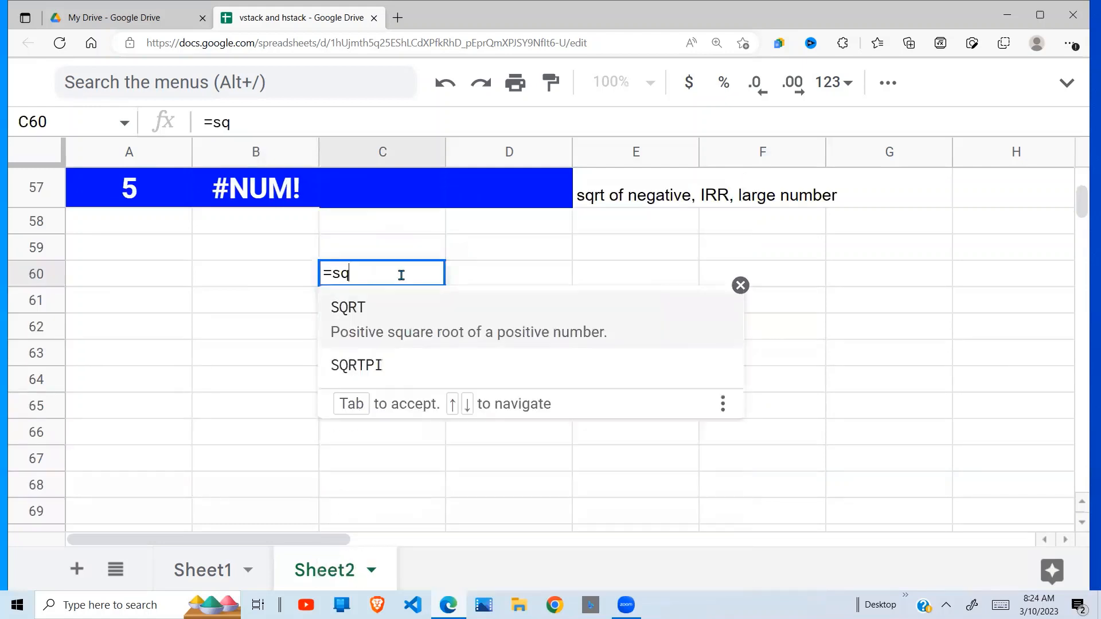
{"action": "left_click", "coordinate": [381, 313]}
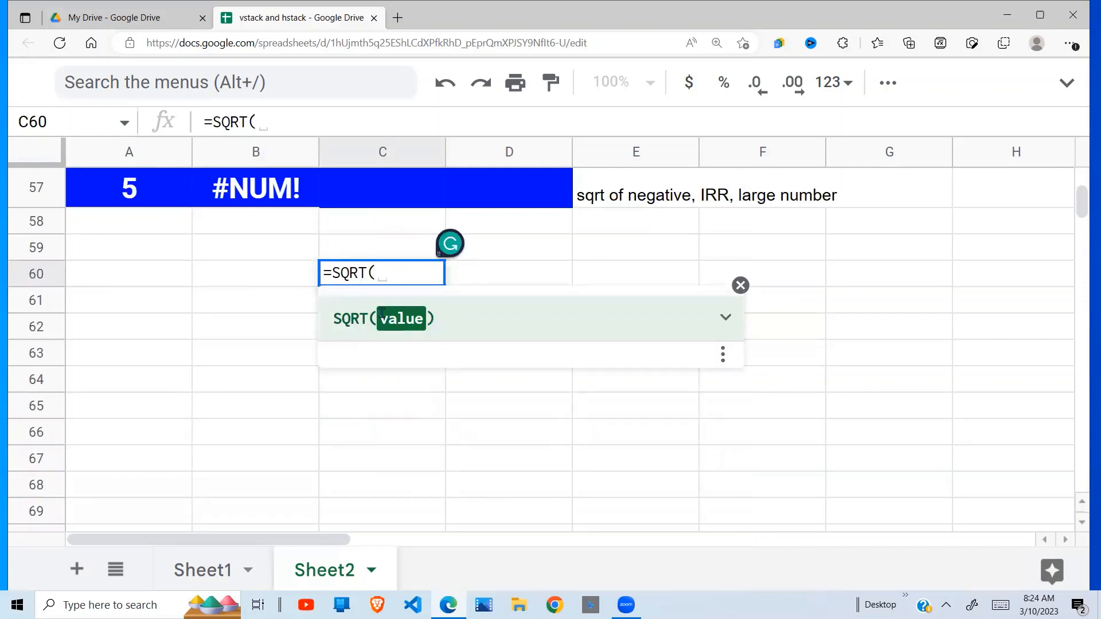
{"action": "type", "text": "4"}
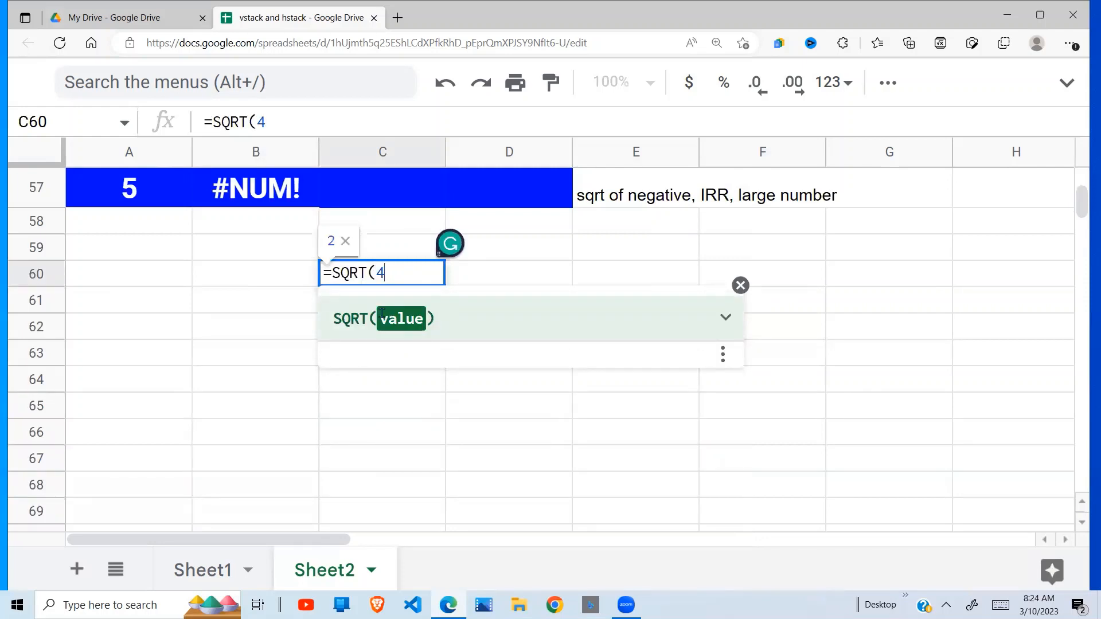
{"action": "type", "text": ")"}
{"action": "key", "text": "Return"}
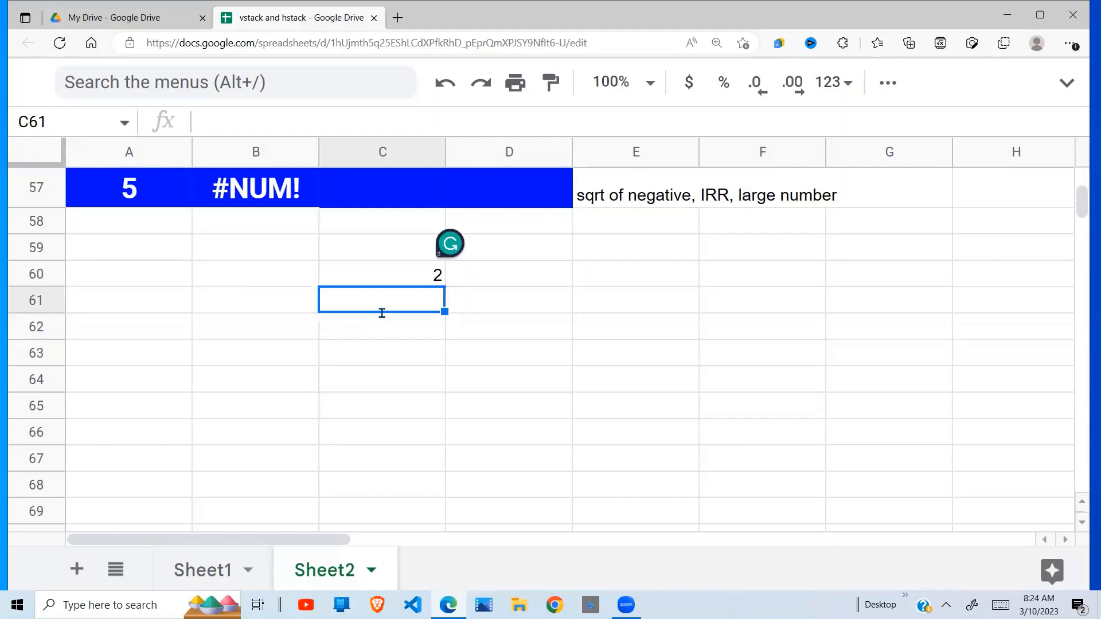
Step: Make the number in C60 negative so the formula reads =SQRT(-4), and read the error details on the cell
{"action": "left_click", "coordinate": [432, 276]}
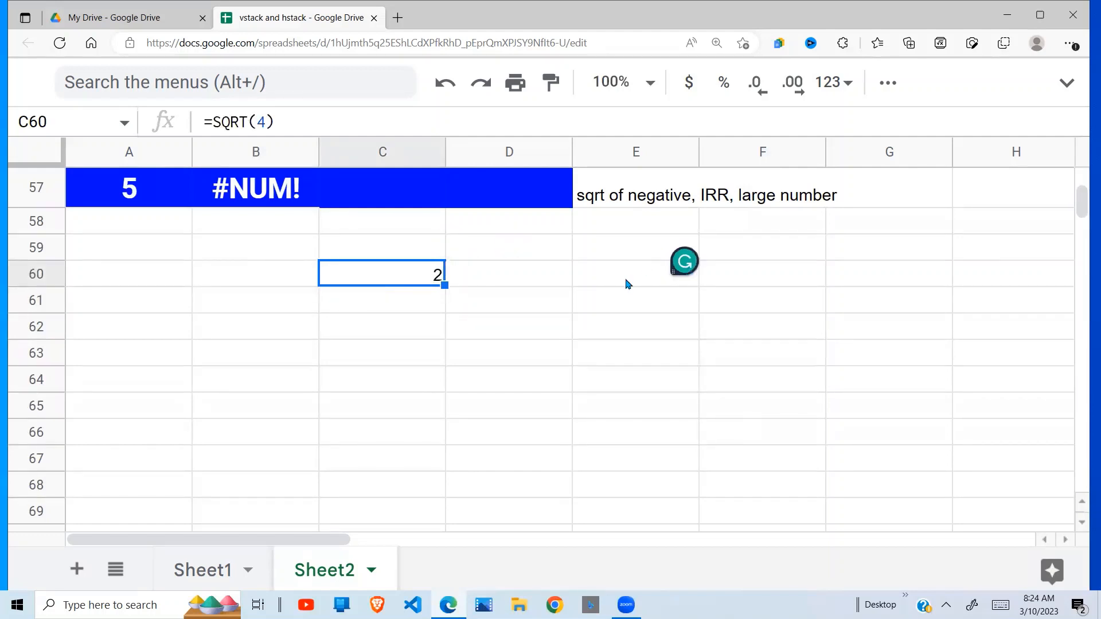
{"action": "left_click", "coordinate": [256, 121]}
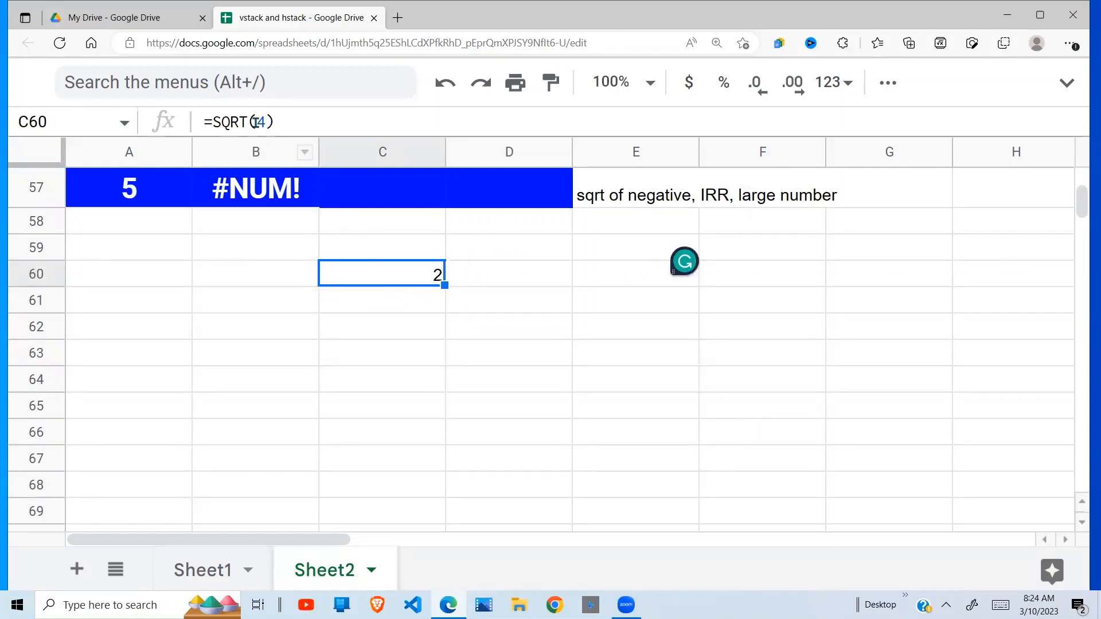
{"action": "type", "text": "-"}
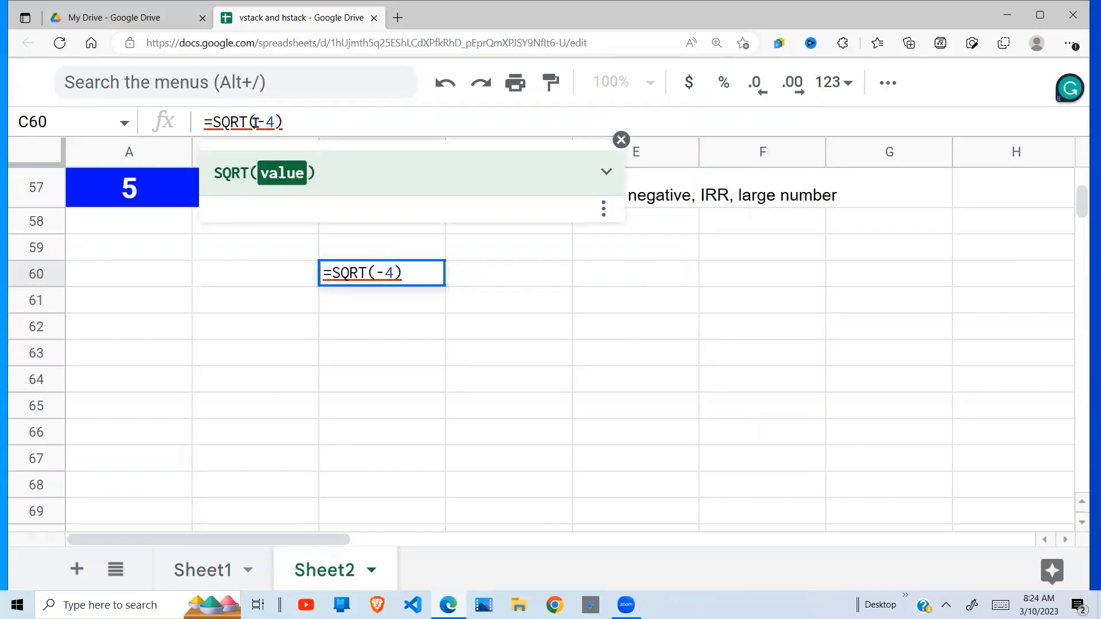
{"action": "key", "text": "Return"}
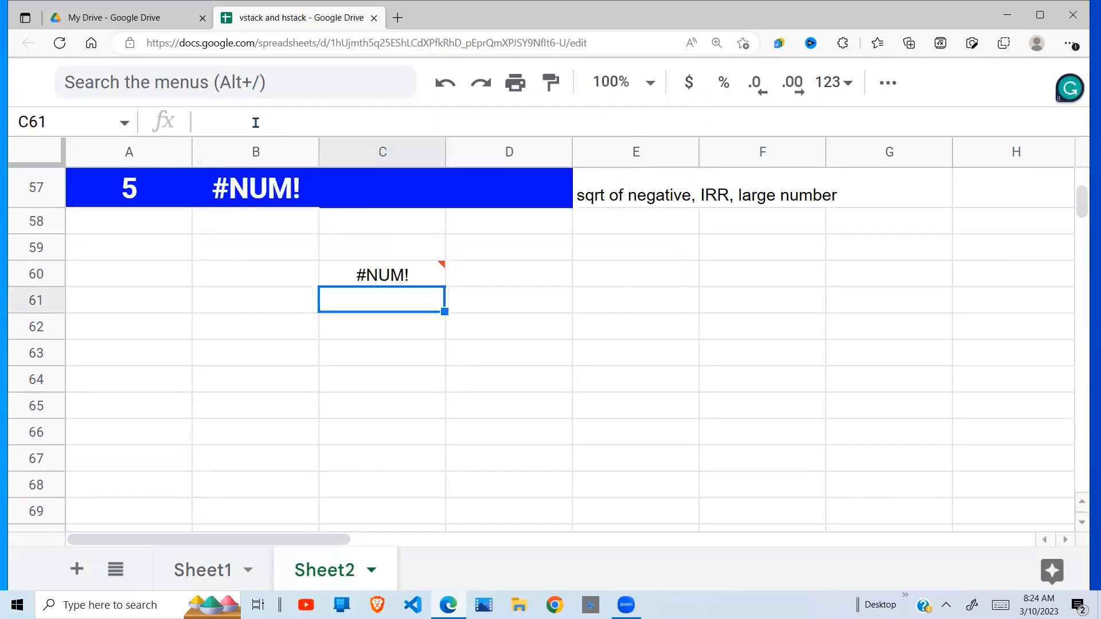
{"action": "left_click", "coordinate": [409, 277]}
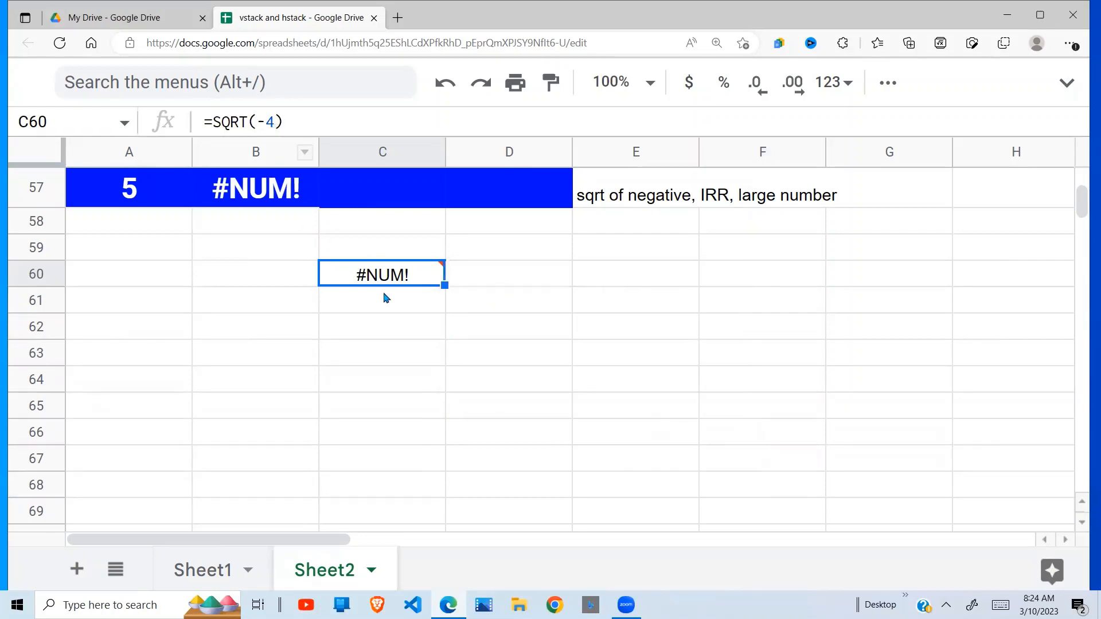
{"action": "mouse_move", "coordinate": [423, 273]}
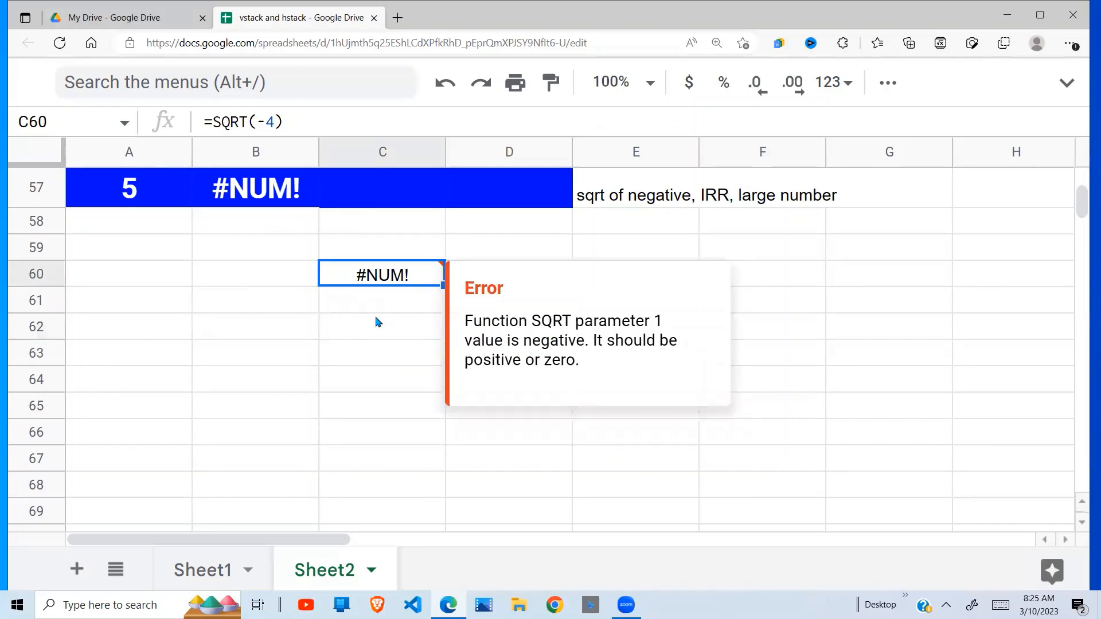
Step: Remove the minus sign in C60 so the formula reads =SQRT(4), and check the cell
{"action": "left_click", "coordinate": [266, 122]}
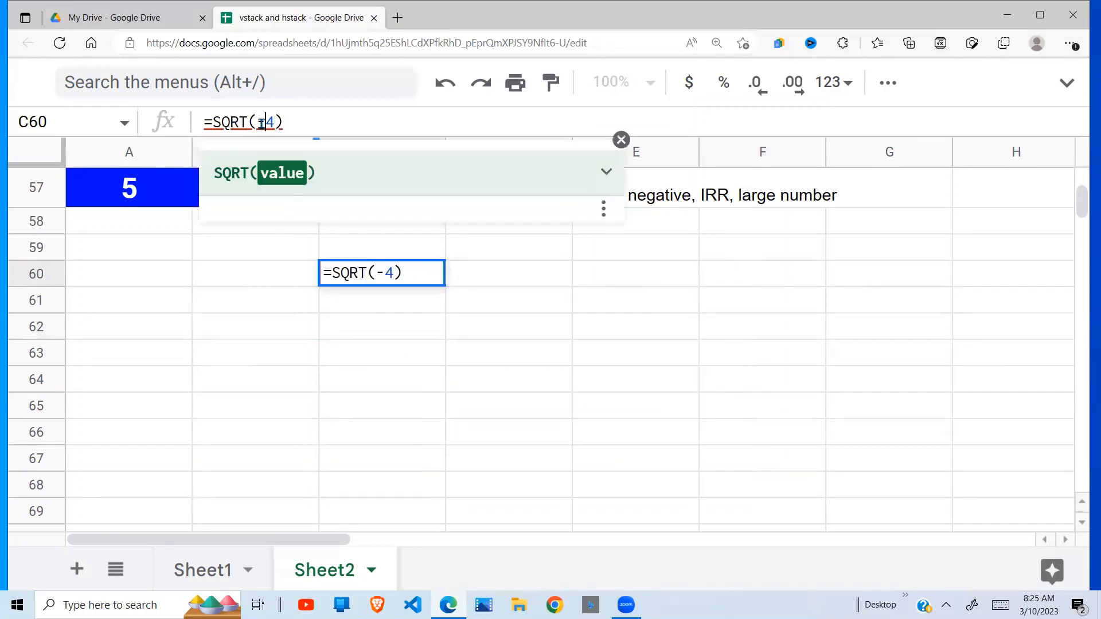
{"action": "key", "text": "BackSpace"}
{"action": "key", "text": "Return"}
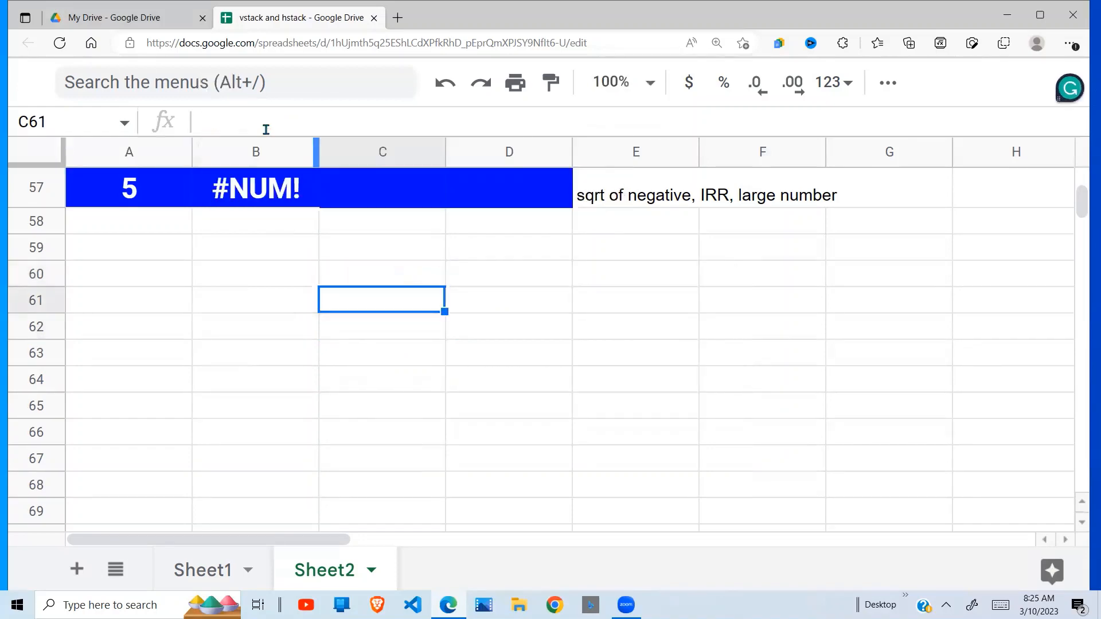
{"action": "left_click", "coordinate": [410, 269]}
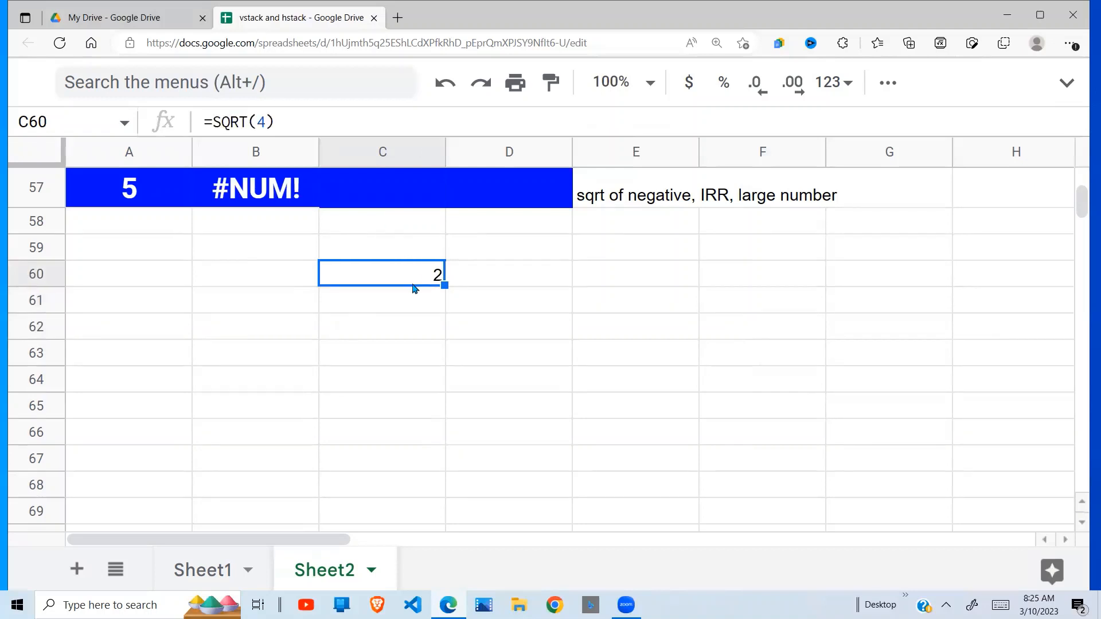
{"action": "left_click", "coordinate": [406, 331]}
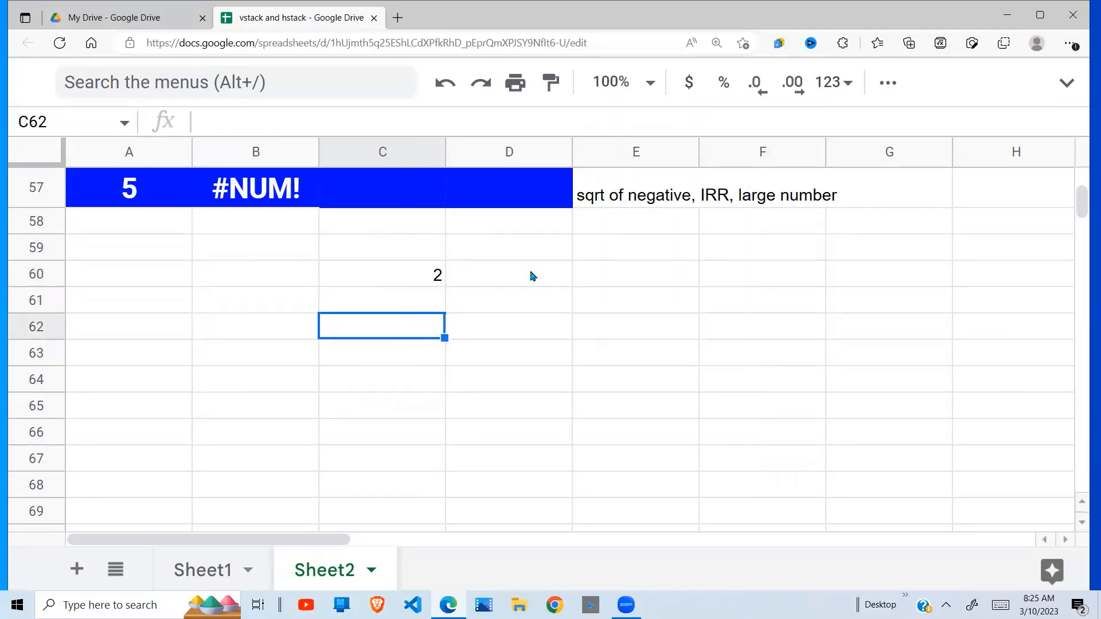
{"action": "type", "text": "="}
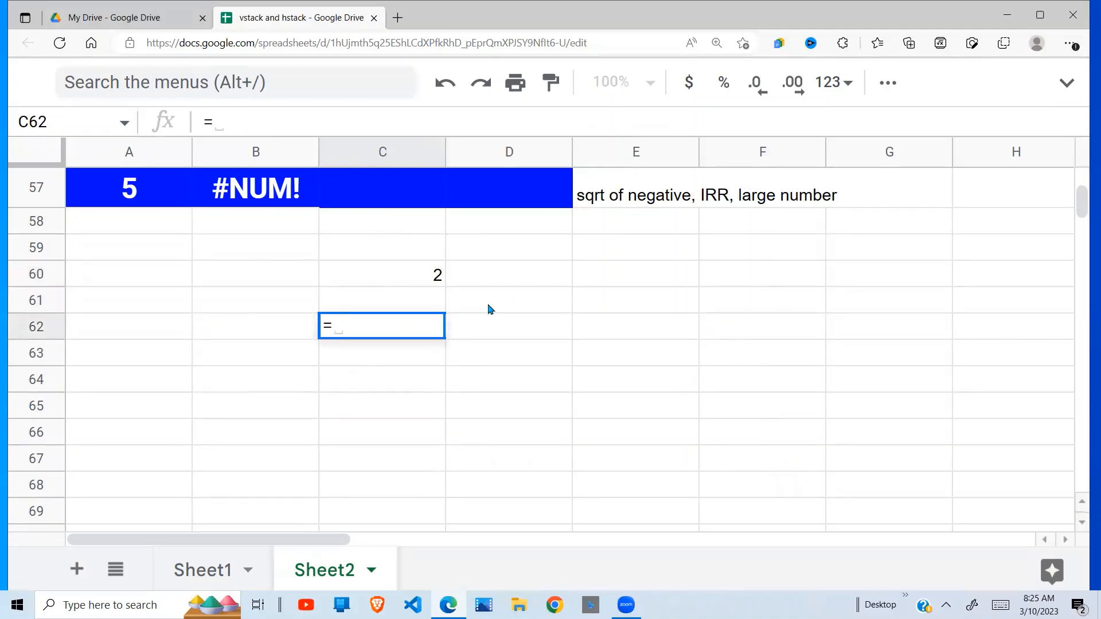
{"action": "type", "text": "46577828"}
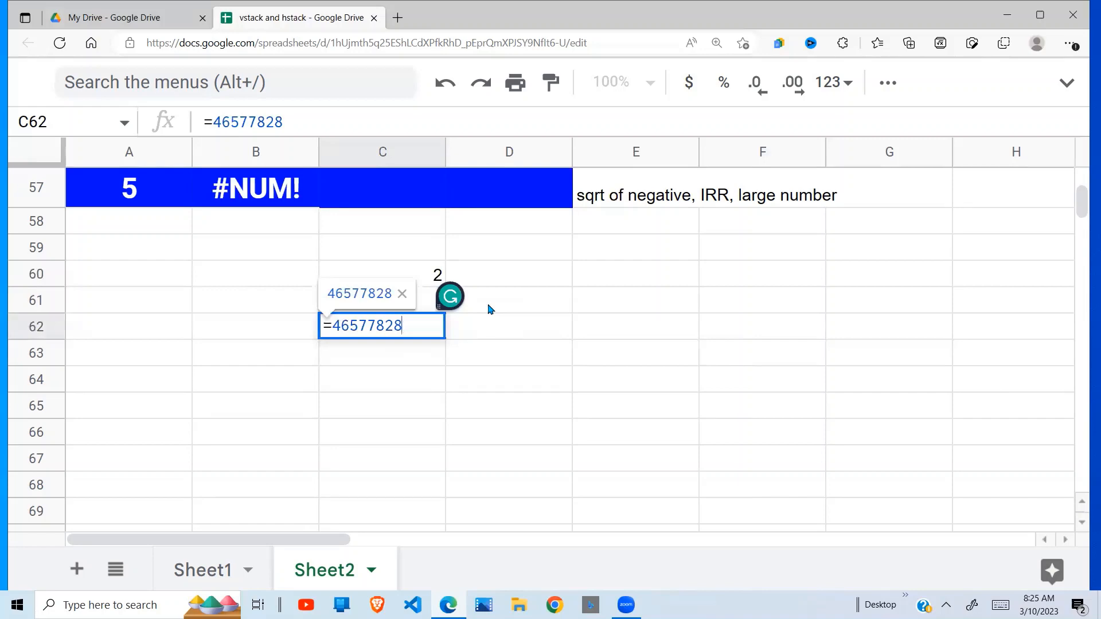
{"action": "type", "text": "^"}
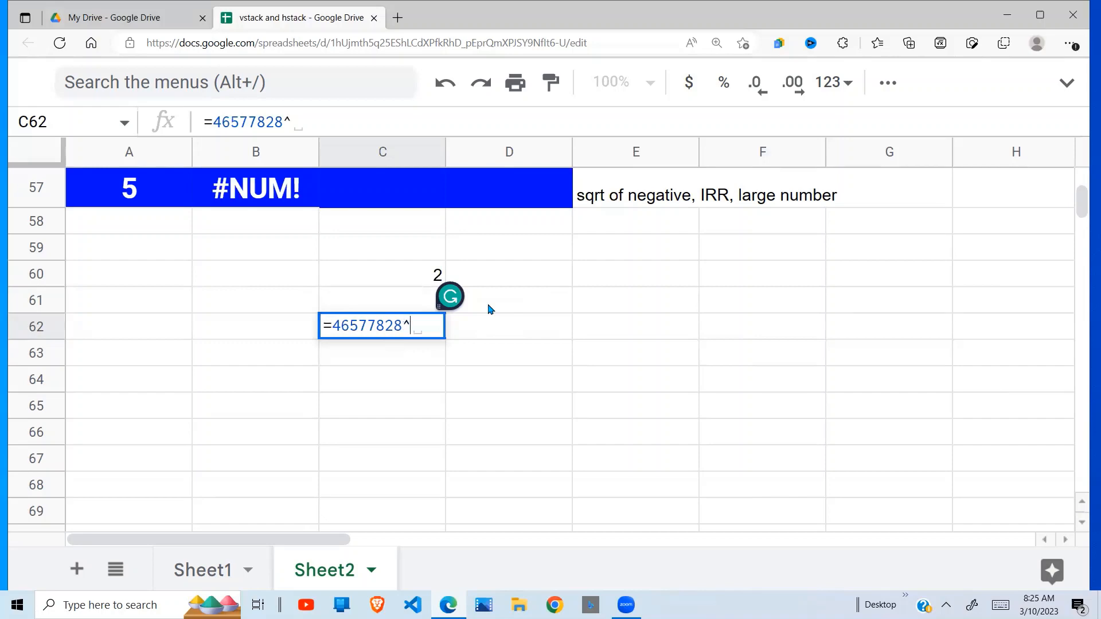
{"action": "type", "text": "262782299292"}
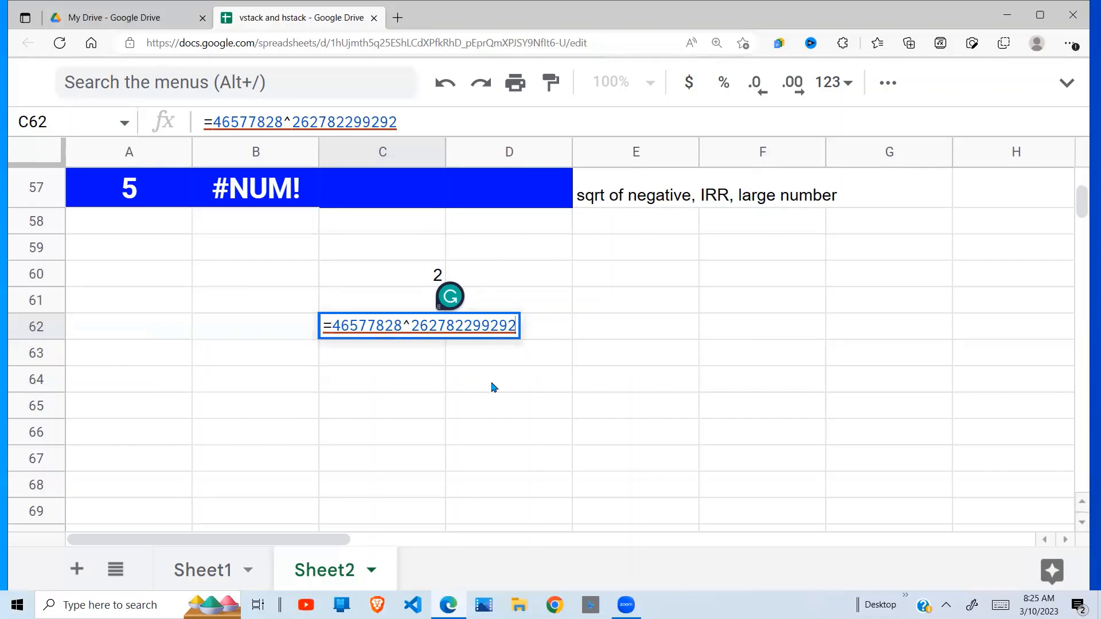
{"action": "key", "text": "Return"}
{"action": "left_click", "coordinate": [408, 327]}
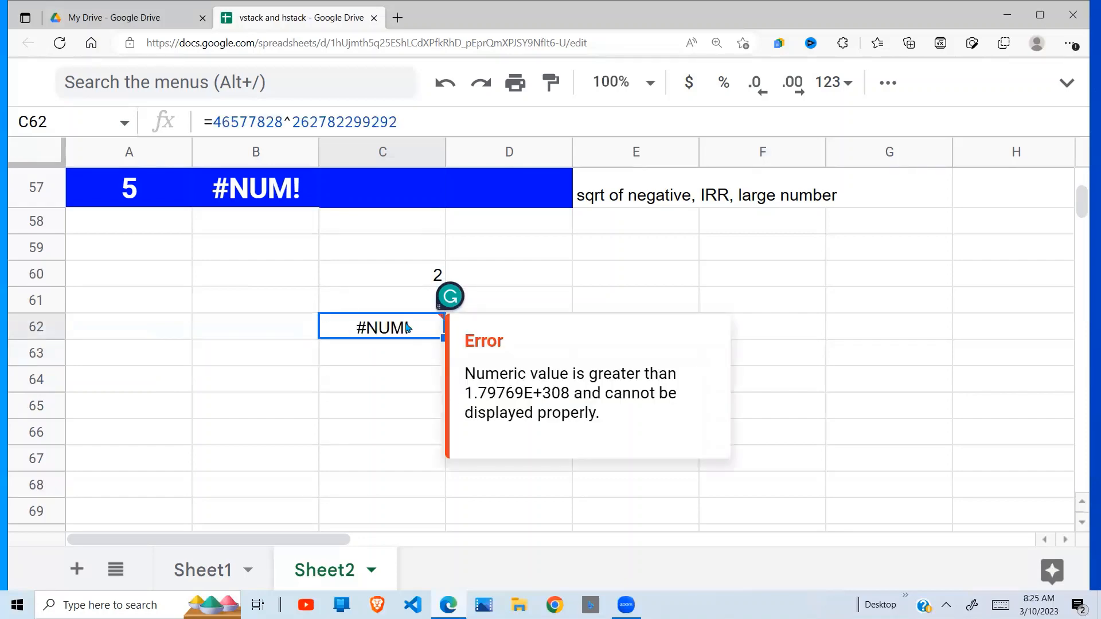
Step: Compare the square root formula in C60 with the large-number formula and error details in C62
{"action": "left_click", "coordinate": [392, 275]}
{"action": "left_click", "coordinate": [373, 331]}
{"action": "left_click", "coordinate": [413, 285]}
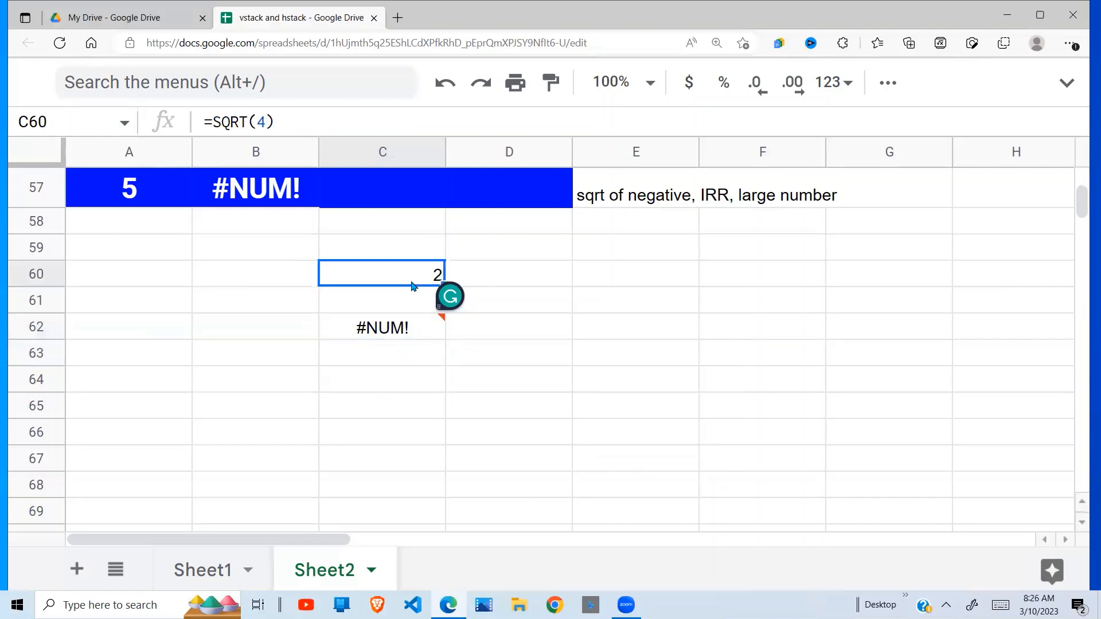
{"action": "left_click", "coordinate": [408, 331]}
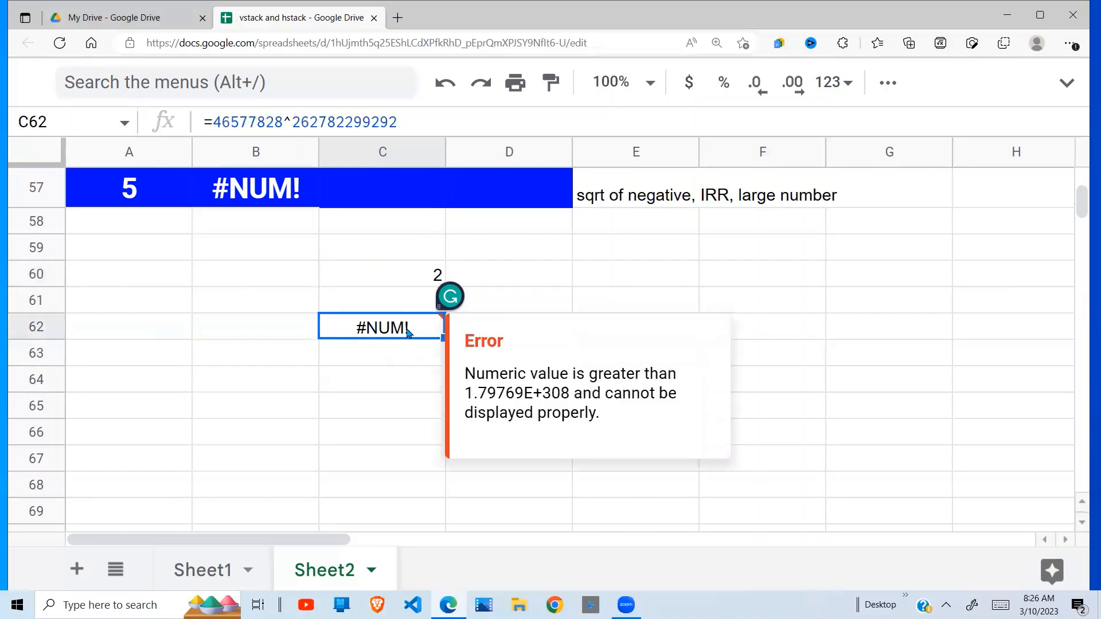
Step: Enter the formula =rate(29,300,4000,6000) in C64
{"action": "left_click", "coordinate": [397, 396]}
{"action": "type", "text": "="}
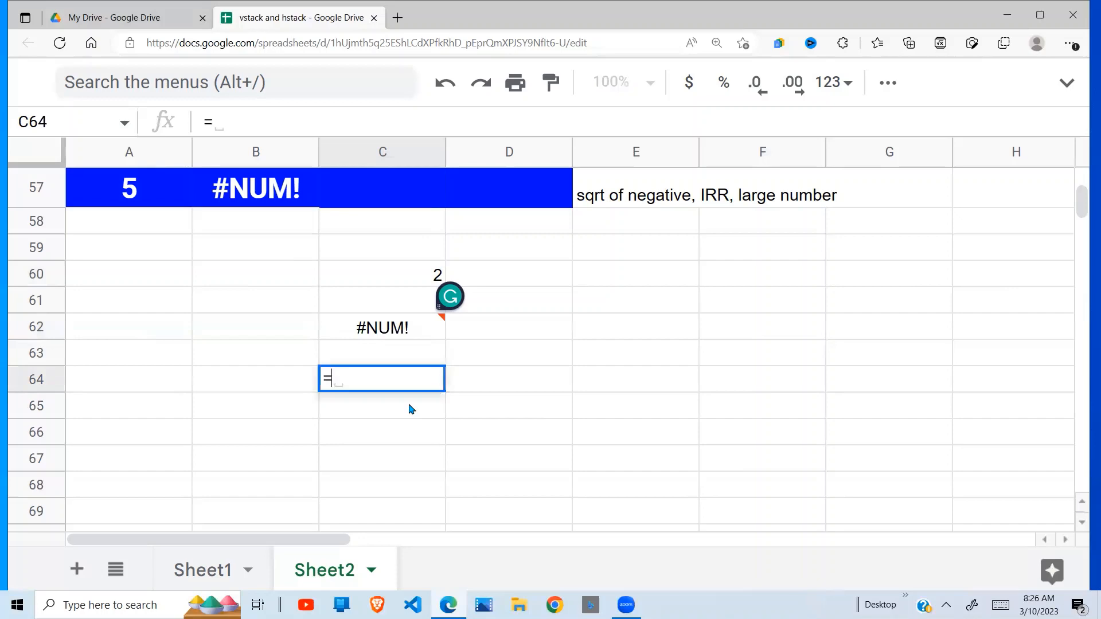
{"action": "type", "text": "ra"}
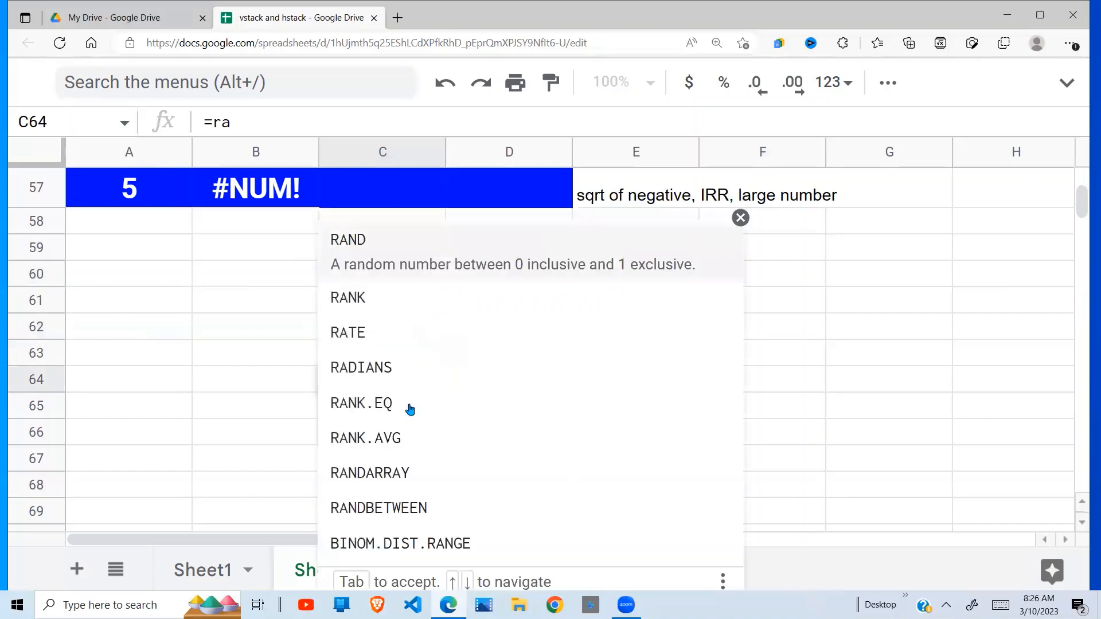
{"action": "type", "text": "te("}
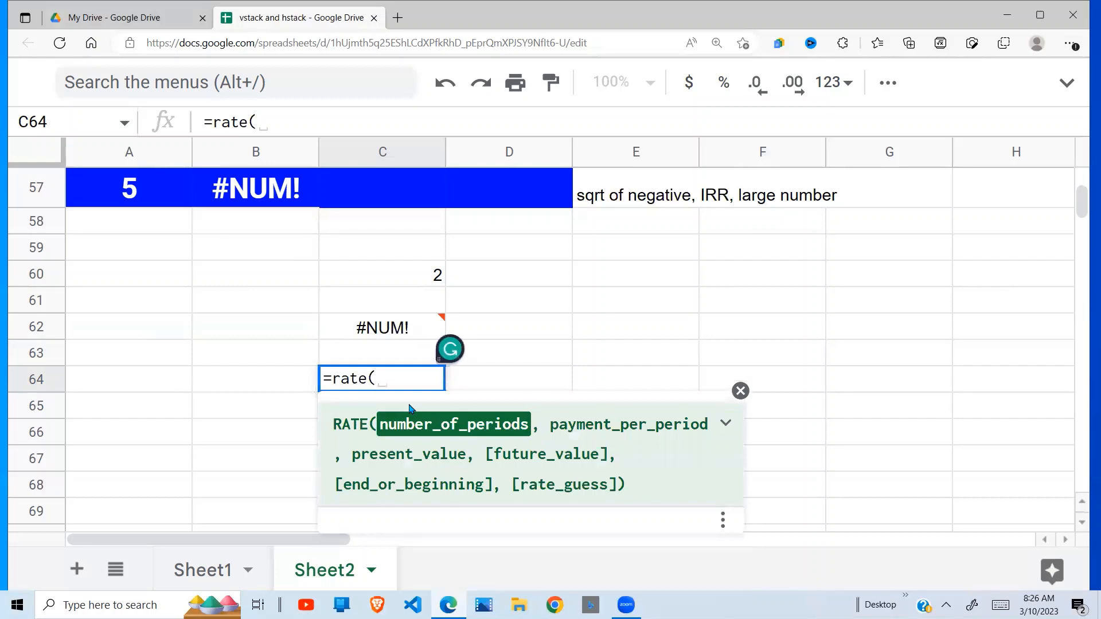
{"action": "type", "text": "29, "}
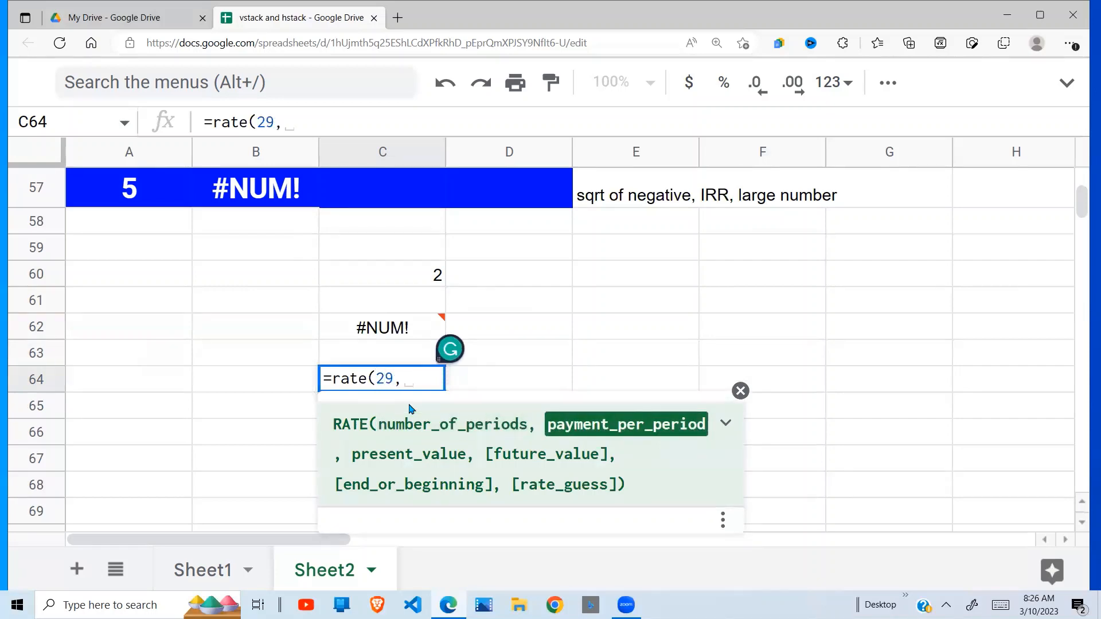
{"action": "type", "text": "300, "}
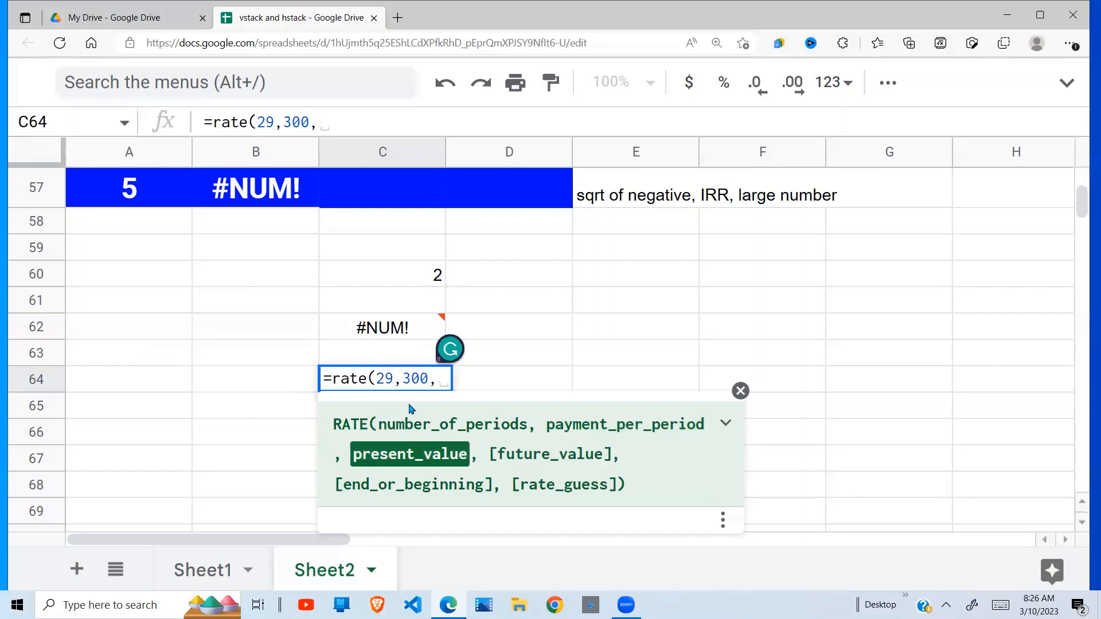
{"action": "type", "text": "400"}
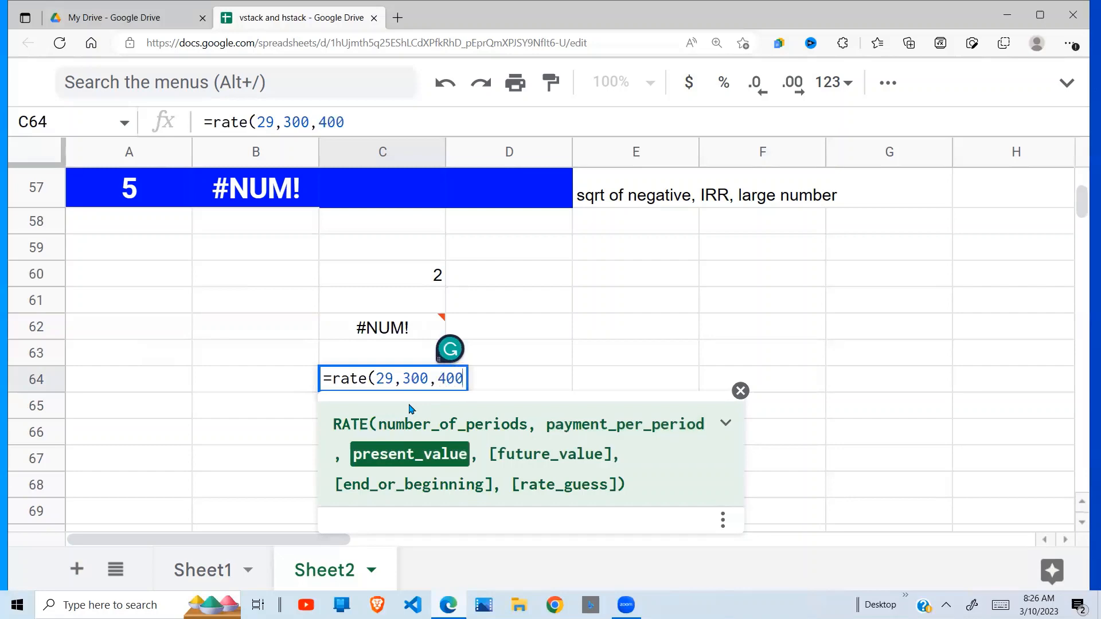
{"action": "type", "text": "0,"}
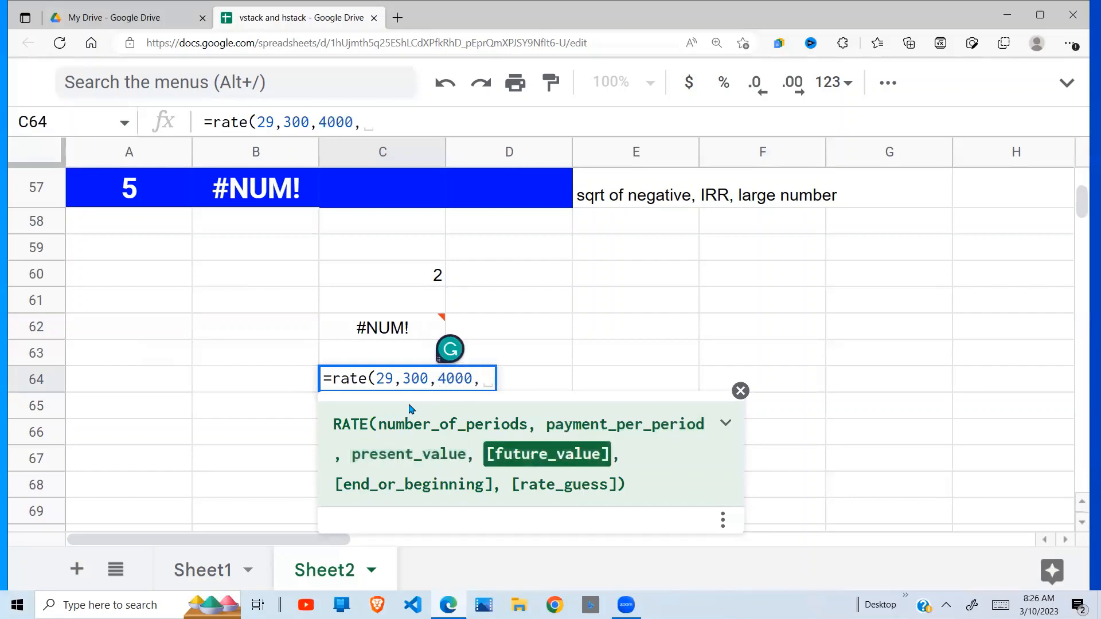
{"action": "type", "text": "6000"}
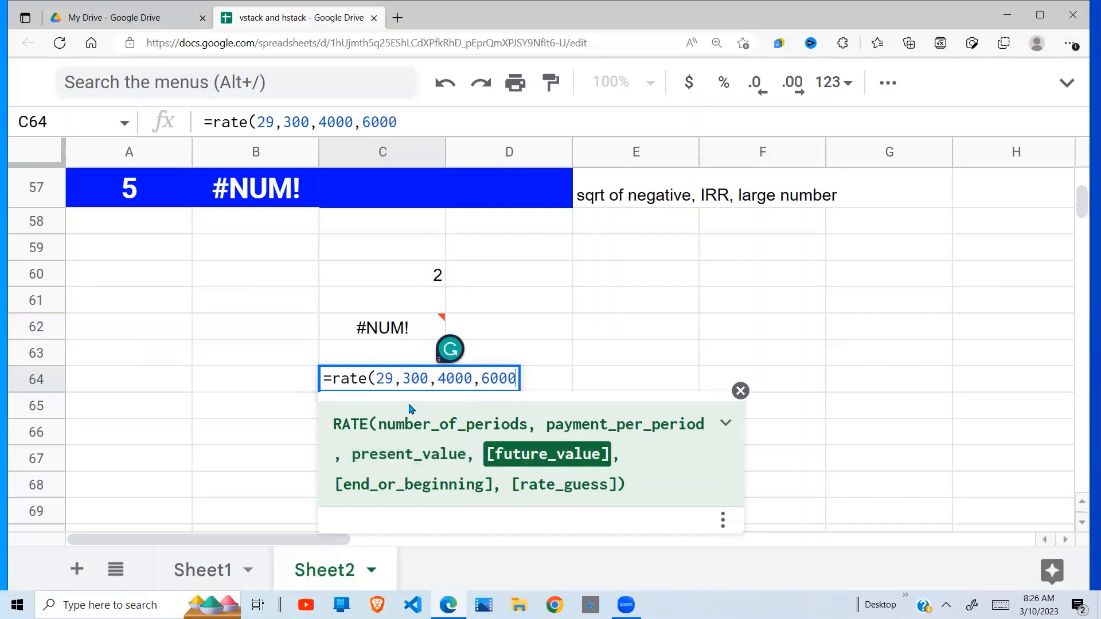
{"action": "type", "text": ")"}
{"action": "key", "text": "Return"}
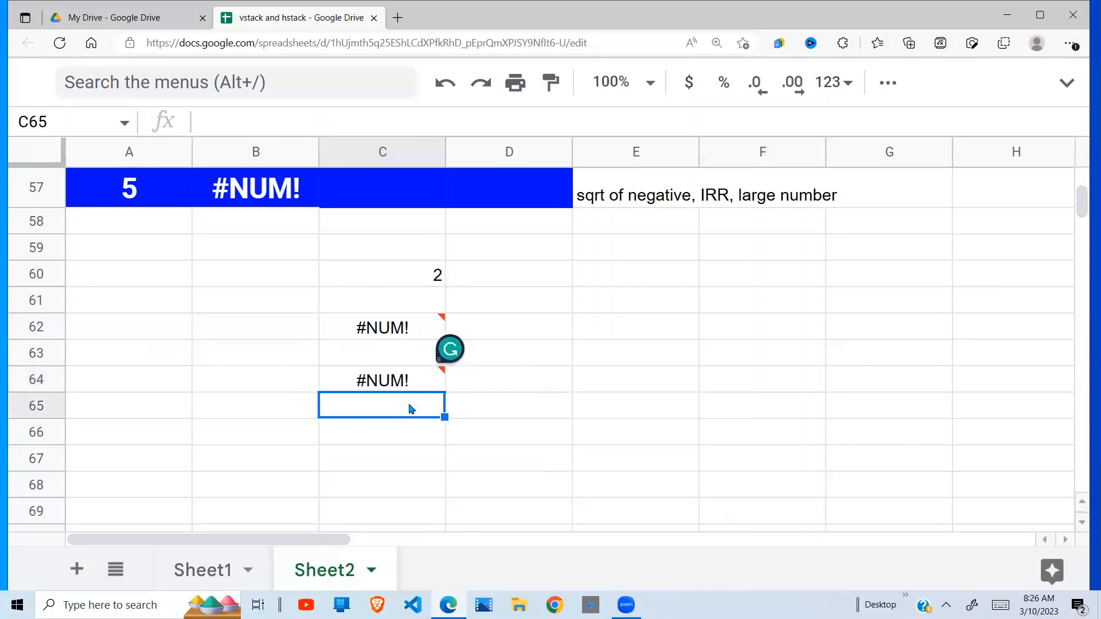
Step: Make the present value in C64 negative so the formula reads =rate(29,300,-4000,6000), and check the cell
{"action": "left_click", "coordinate": [420, 382]}
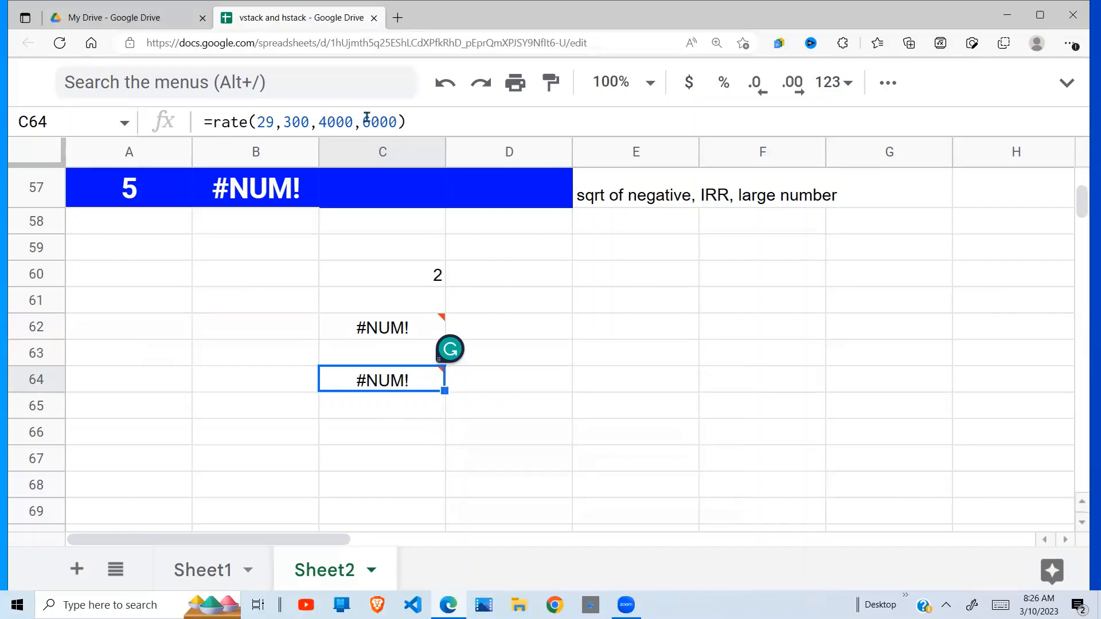
{"action": "type", "text": "-"}
{"action": "key", "text": "Return"}
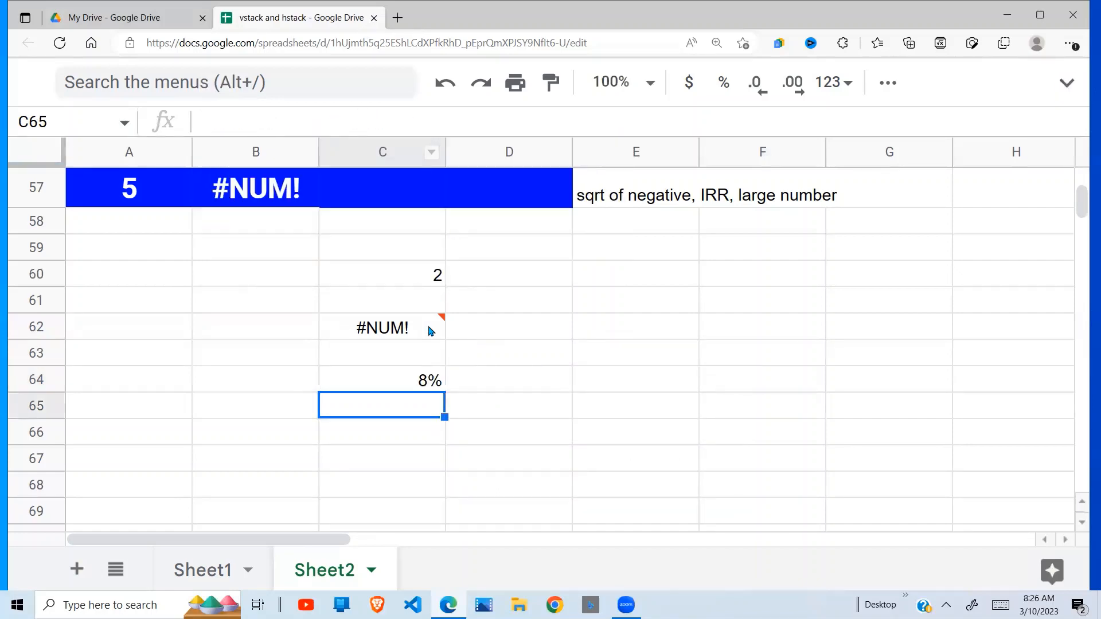
{"action": "left_click", "coordinate": [413, 381]}
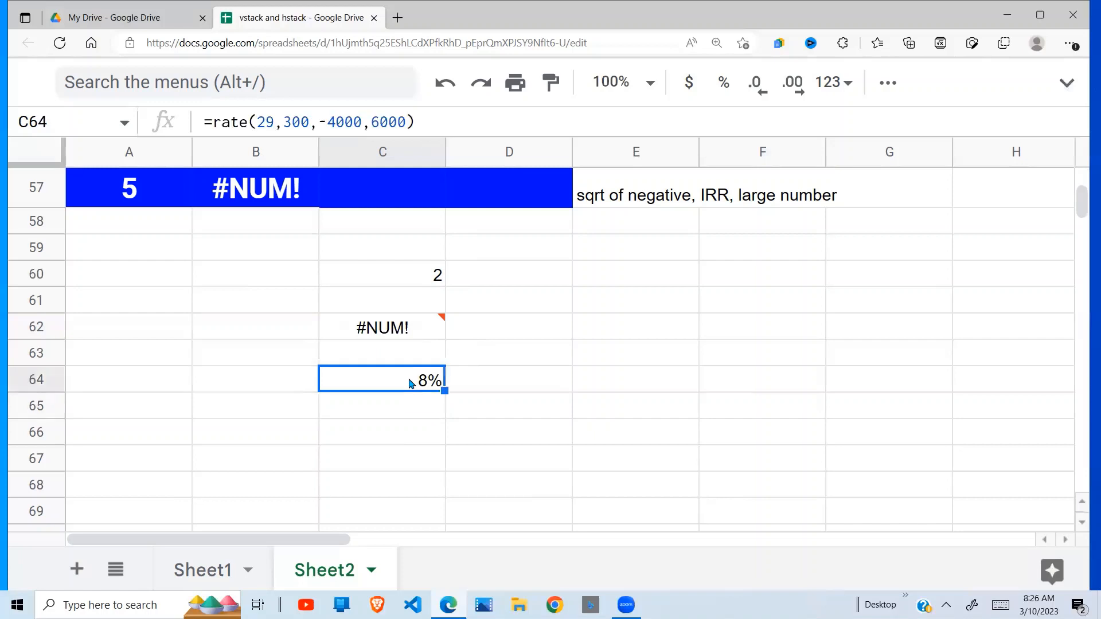
Step: Remove the minus sign in C64 so the formula reads =rate(29,300,4000,6000), and read the error details in C64 and C62
{"action": "left_click", "coordinate": [325, 122]}
{"action": "key", "text": "BackSpace"}
{"action": "key", "text": "Return"}
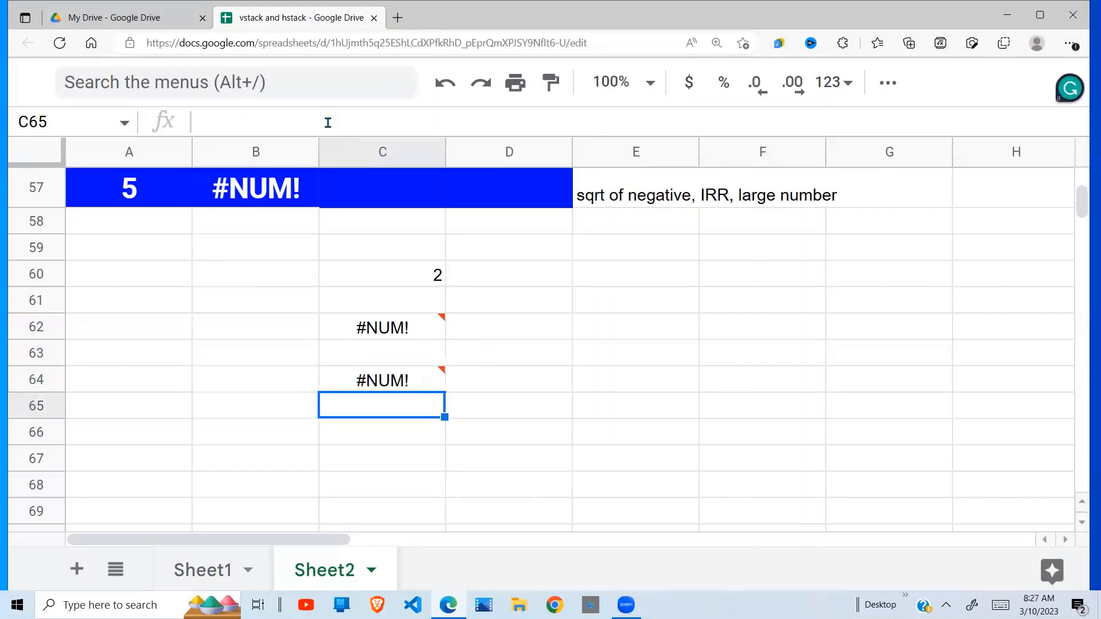
{"action": "left_click", "coordinate": [410, 389]}
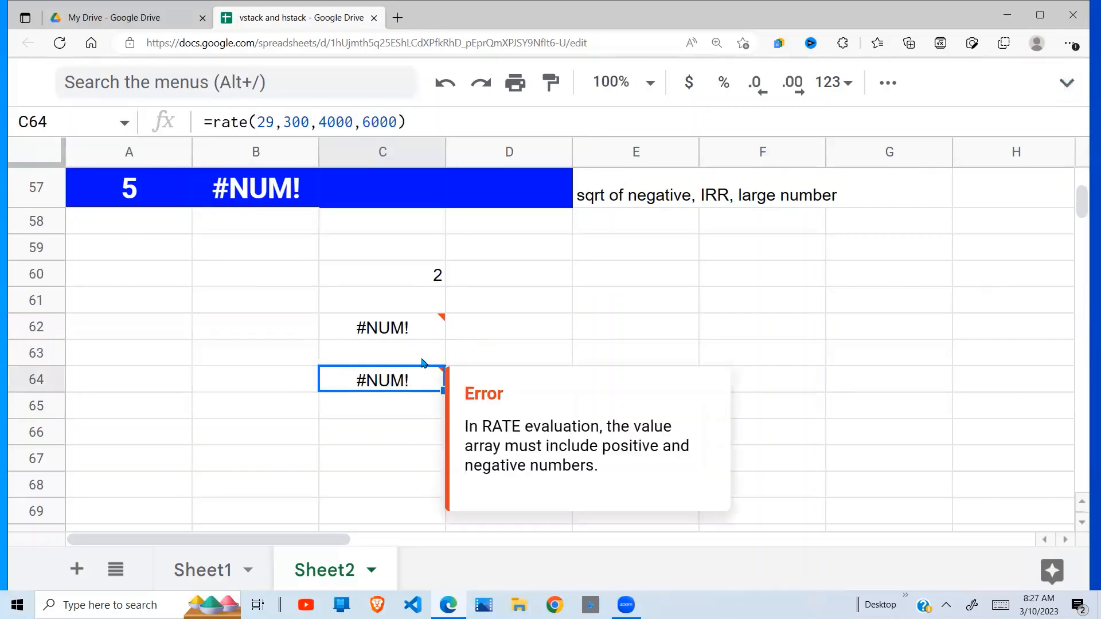
{"action": "left_click", "coordinate": [403, 336]}
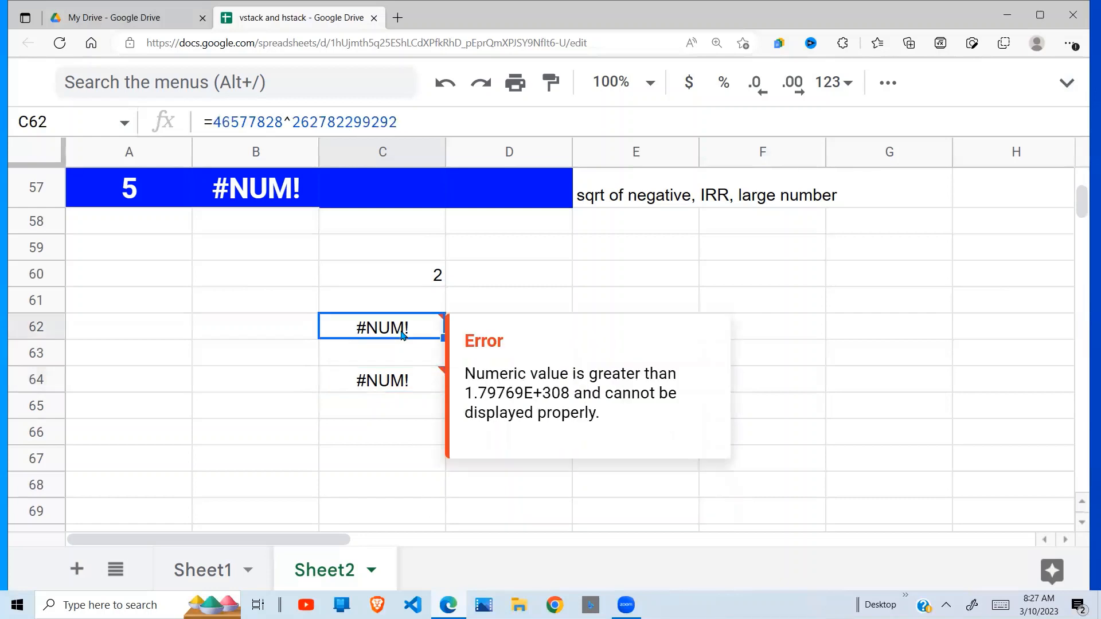
Step: Make the number in C60 negative so the formula reads =SQRT(-4), and read its error details
{"action": "left_click", "coordinate": [430, 277]}
{"action": "left_click", "coordinate": [259, 121]}
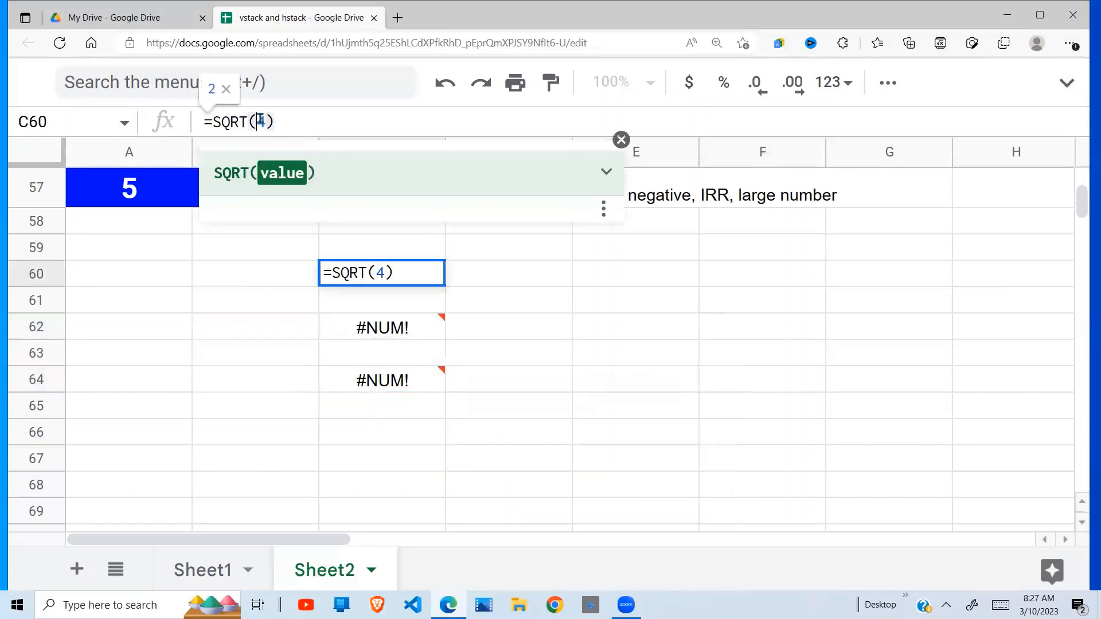
{"action": "type", "text": "-"}
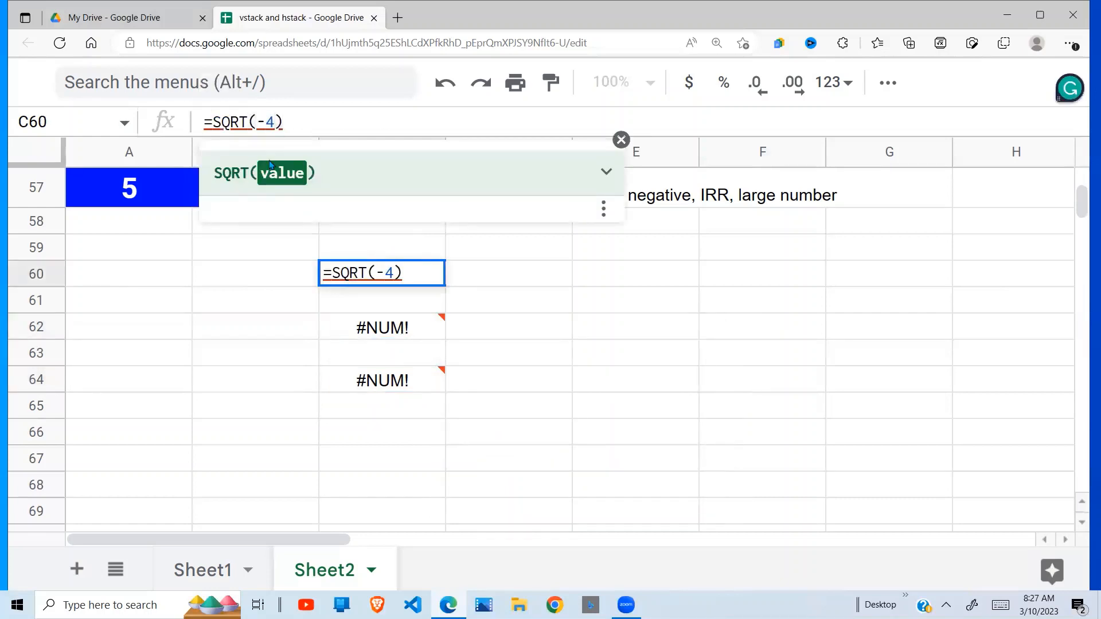
{"action": "key", "text": "Return"}
{"action": "left_click", "coordinate": [416, 280]}
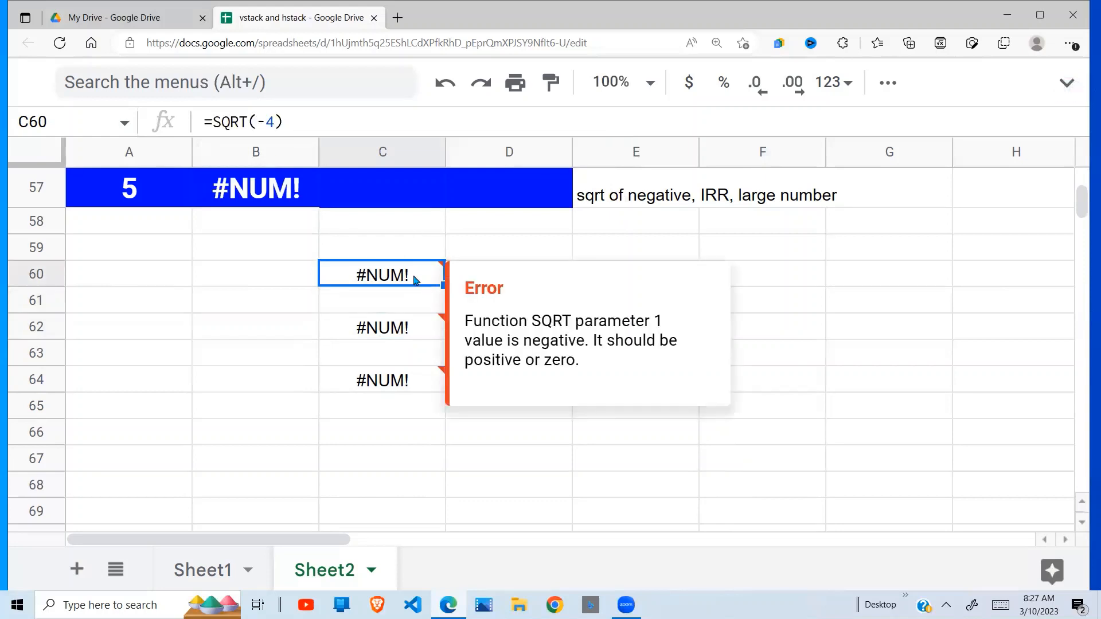
{"action": "left_click", "coordinate": [417, 332]}
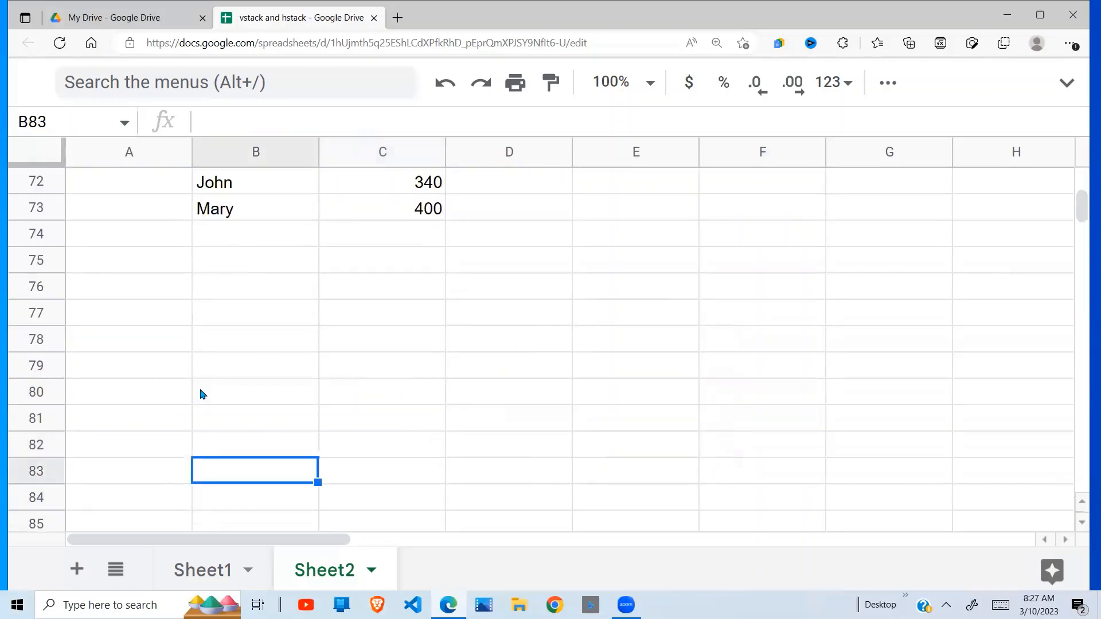
Step: Look over the rows from the #NUM! examples down to the #NA section and its small table of names and amounts
{"action": "key", "text": "Up"}
{"action": "key", "text": "Up"}
{"action": "key", "text": "Up"}
{"action": "key", "text": "Up"}
{"action": "key", "text": "Up"}
{"action": "key", "text": "Up"}
{"action": "key", "text": "Up"}
{"action": "key", "text": "Up"}
{"action": "key", "text": "Up"}
{"action": "key", "text": "Up"}
{"action": "key", "text": "Up"}
{"action": "key", "text": "Up"}
{"action": "key", "text": "Up"}
{"action": "key", "text": "Up"}
{"action": "key", "text": "Up"}
{"action": "key", "text": "Up"}
{"action": "key", "text": "Up"}
{"action": "key", "text": "Up"}
{"action": "key", "text": "Up"}
{"action": "key", "text": "Up"}
{"action": "key", "text": "Down"}
{"action": "key", "text": "Down"}
{"action": "key", "text": "Down"}
{"action": "key", "text": "Down"}
{"action": "key", "text": "Down"}
{"action": "key", "text": "Down"}
{"action": "key", "text": "Down"}
{"action": "key", "text": "Down"}
{"action": "key", "text": "Down"}
{"action": "key", "text": "Down"}
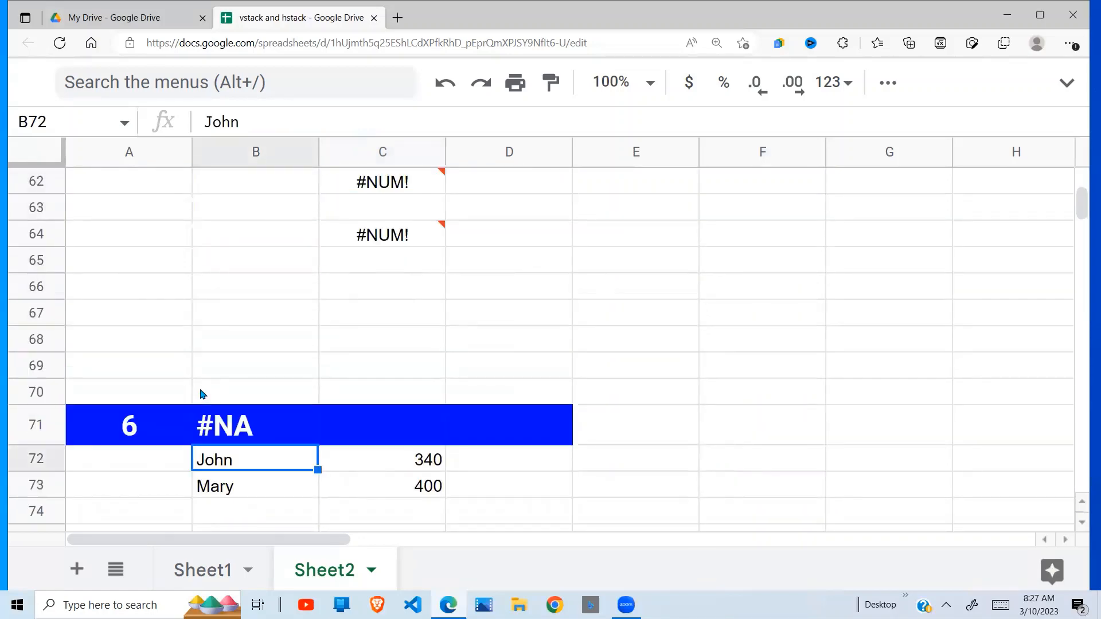
{"action": "key", "text": "Down"}
{"action": "key", "text": "Down"}
{"action": "key", "text": "Down"}
{"action": "key", "text": "Down"}
{"action": "key", "text": "Down"}
{"action": "key", "text": "Down"}
{"action": "key", "text": "Down"}
{"action": "key", "text": "Down"}
{"action": "key", "text": "Down"}
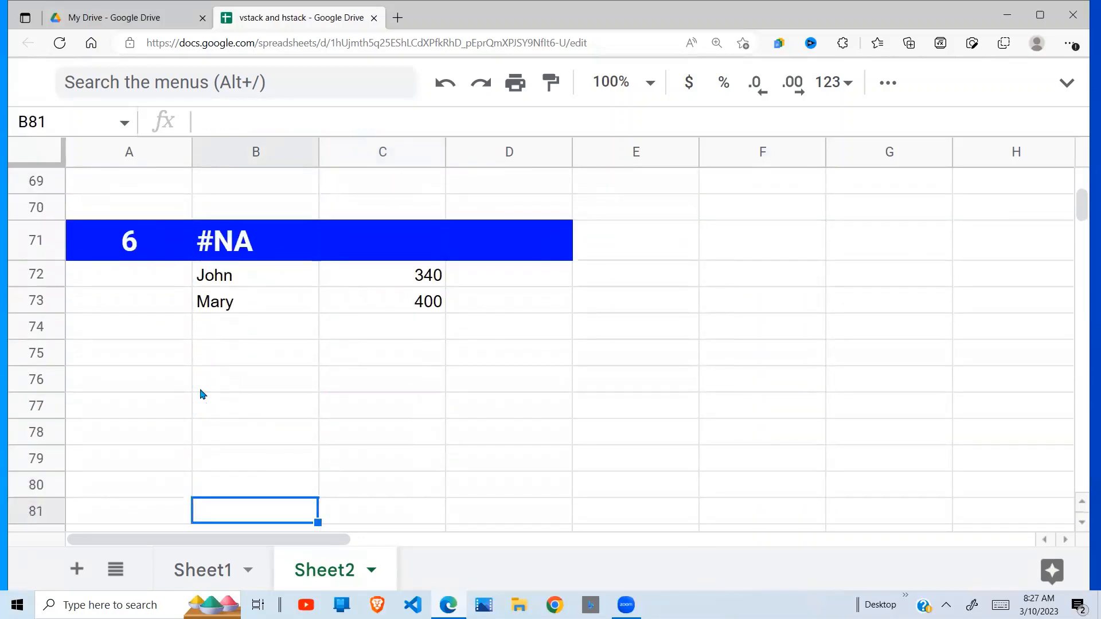
{"action": "key", "text": "Down"}
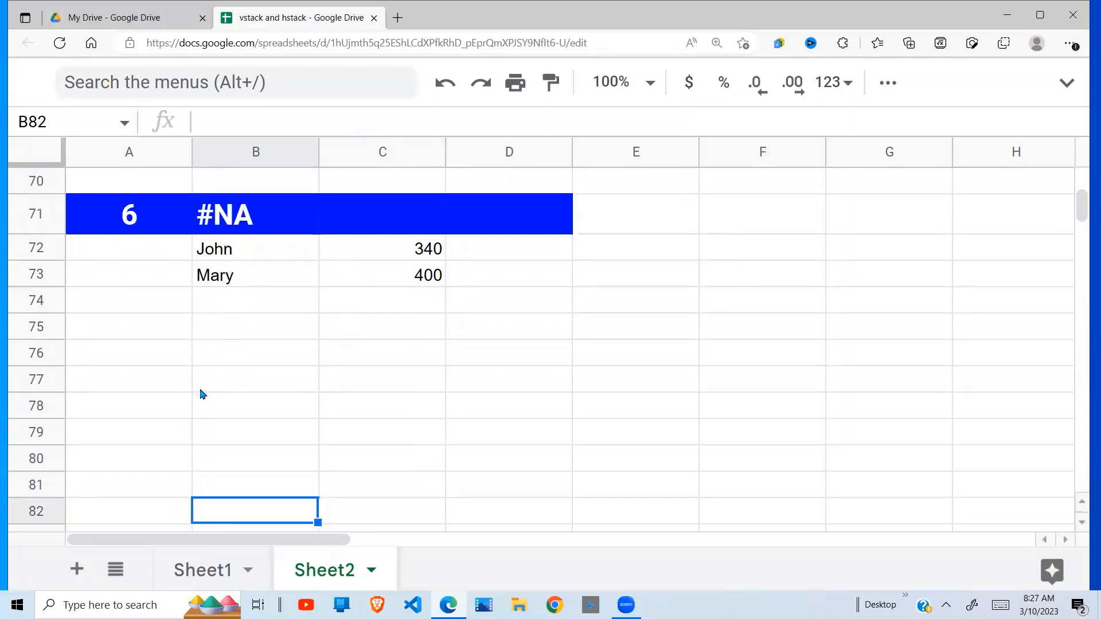
{"action": "left_click", "coordinate": [366, 357]}
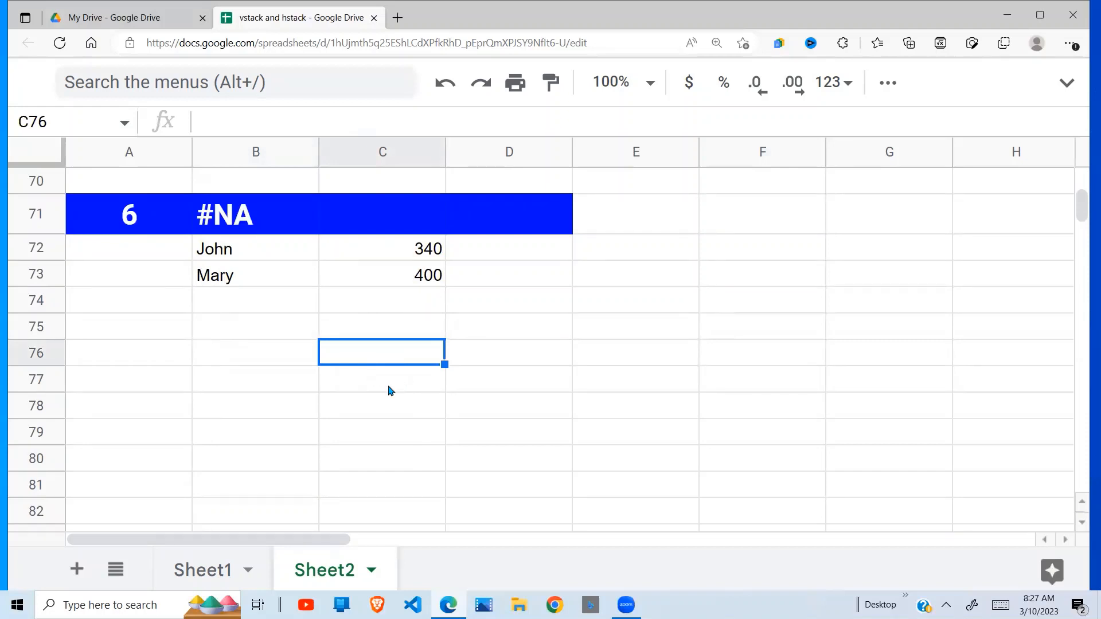
{"action": "type", "text": "="}
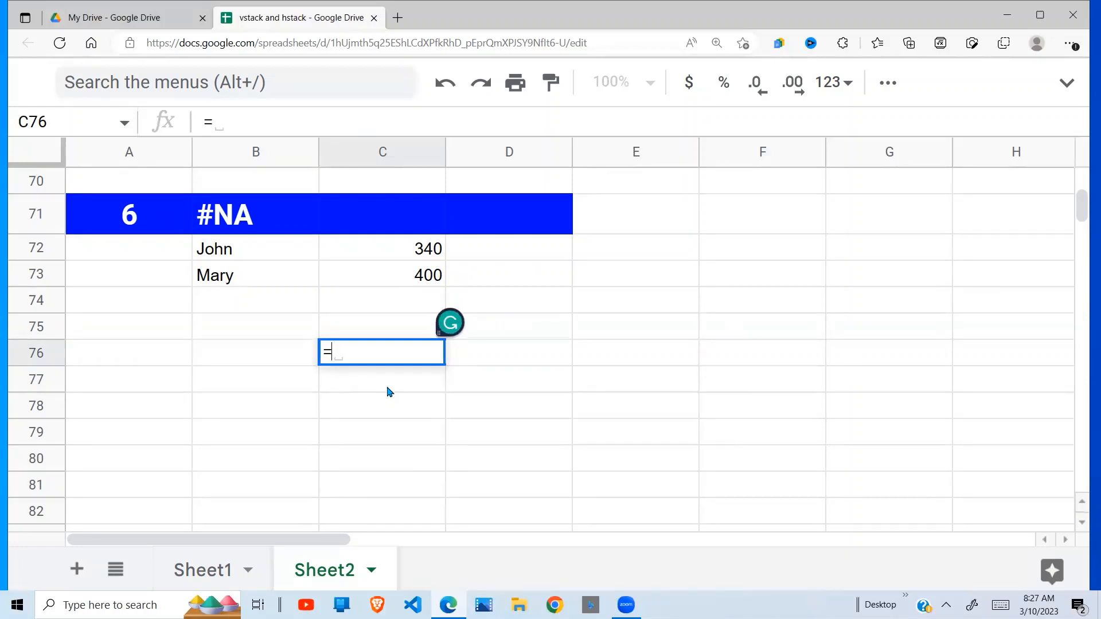
{"action": "key", "text": "Escape"}
Step: Enter the first name listed in the #NA table as the lookup key in B76
{"action": "left_click", "coordinate": [273, 362]}
{"action": "type", "text": "John"}
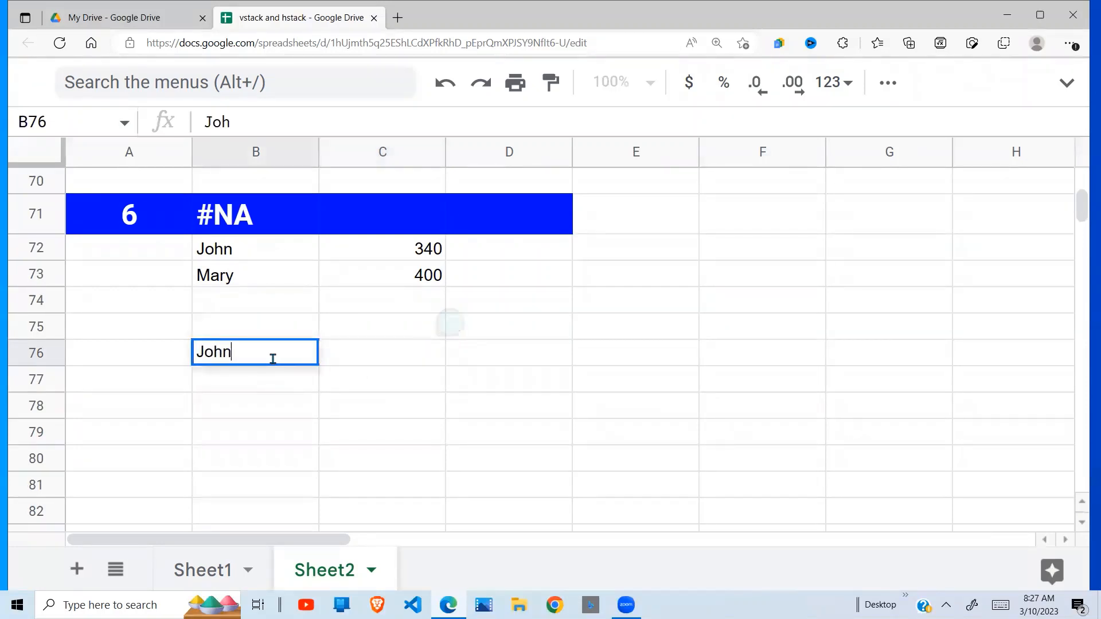
{"action": "left_click", "coordinate": [376, 363]}
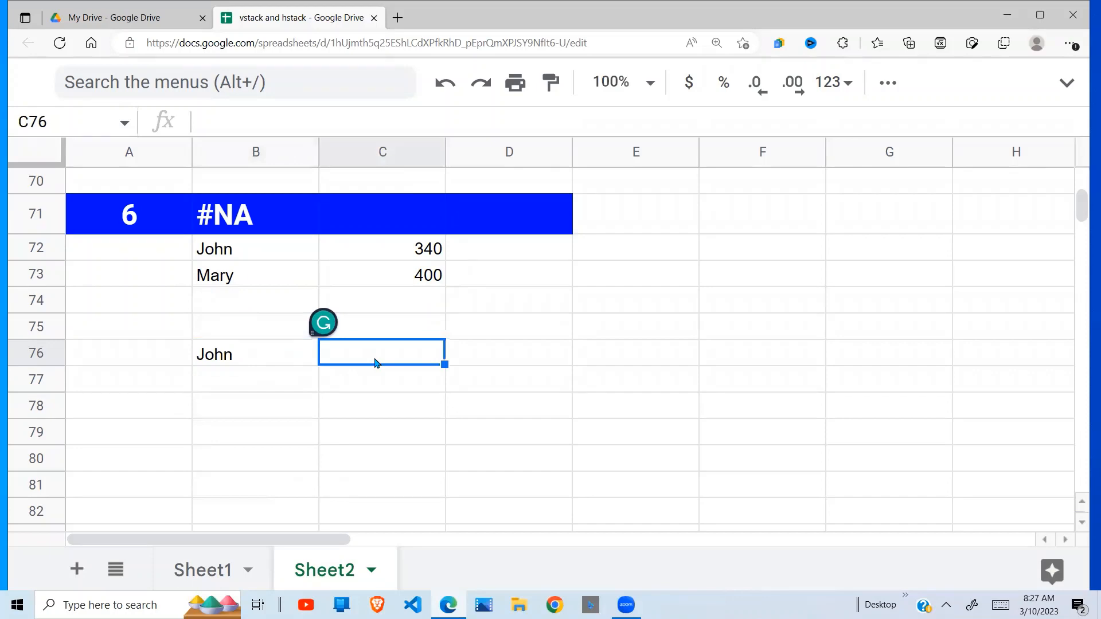
Step: Enter the lookup formula =vlookup(B76,B72:C73,1,0) in C76
{"action": "type", "text": "=vlook"}
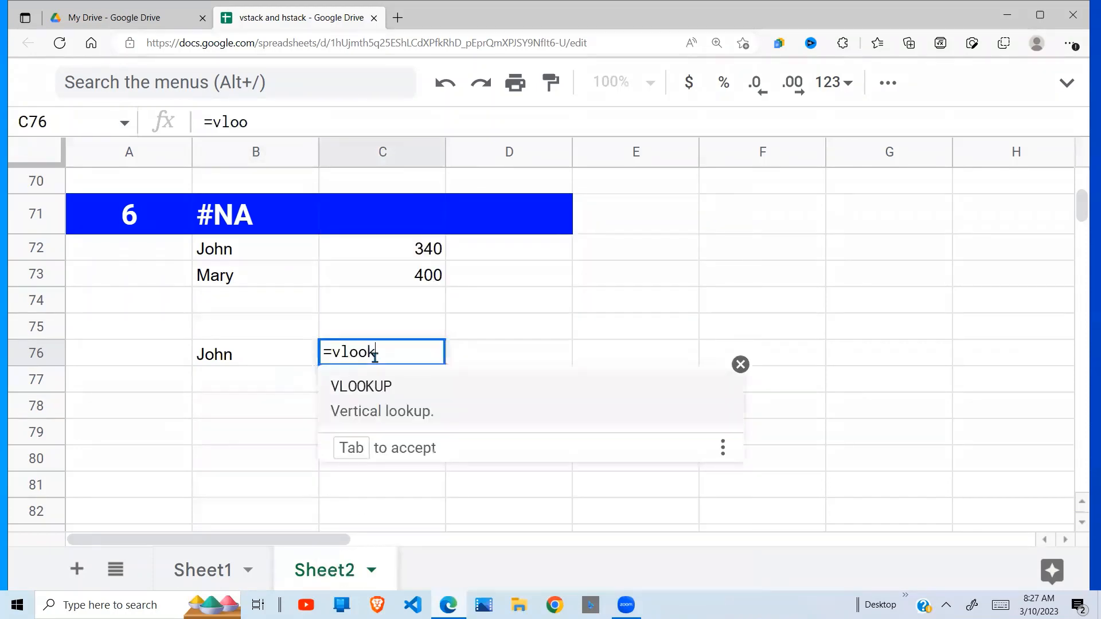
{"action": "type", "text": "up("}
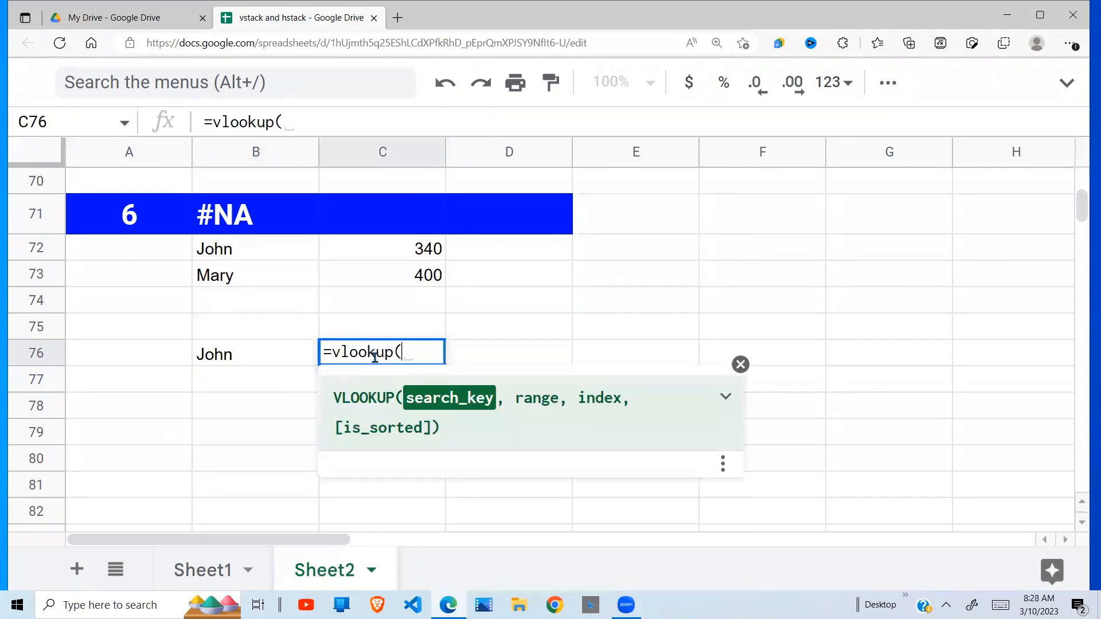
{"action": "left_click", "coordinate": [254, 359]}
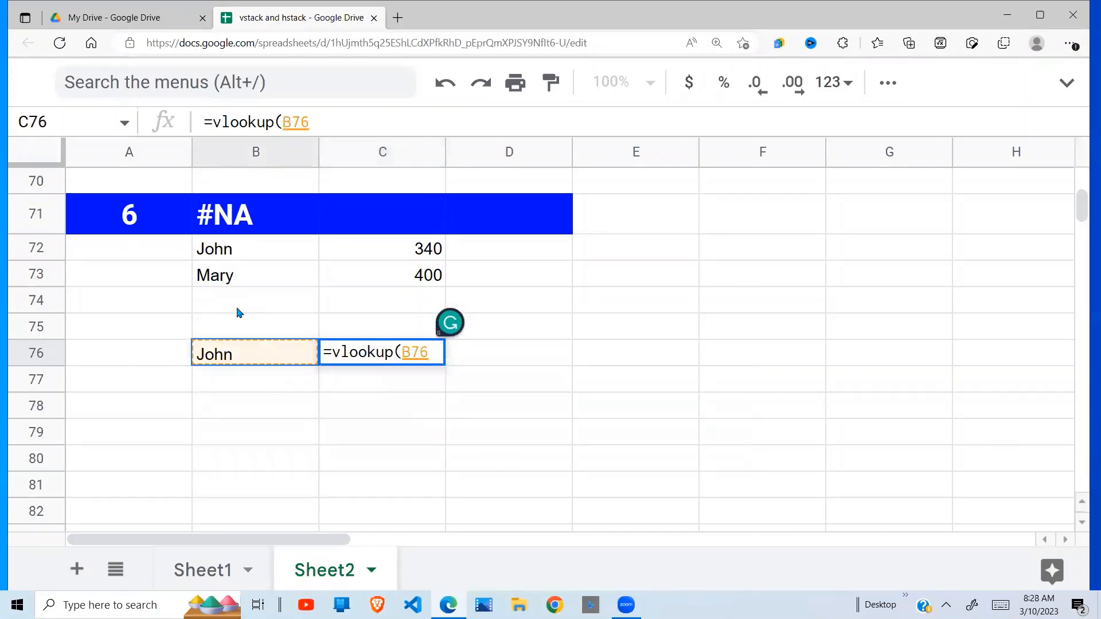
{"action": "type", "text": ","}
{"action": "left_click", "coordinate": [214, 251]}
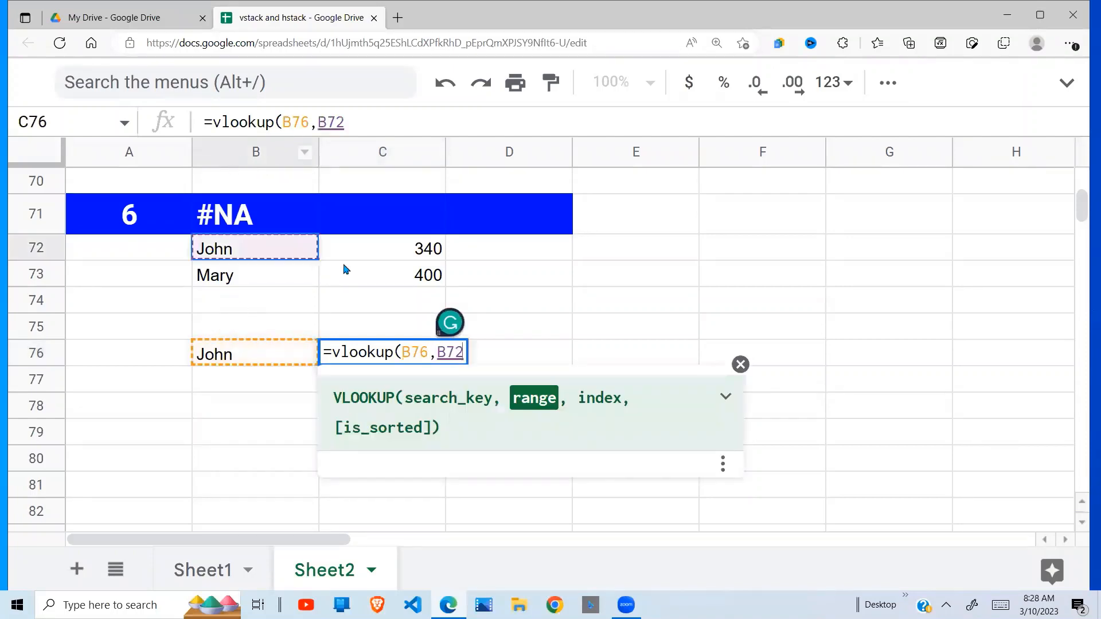
{"action": "left_click_drag", "start_coordinate": [346, 269], "coordinate": [381, 282]}
{"action": "type", "text": ","}
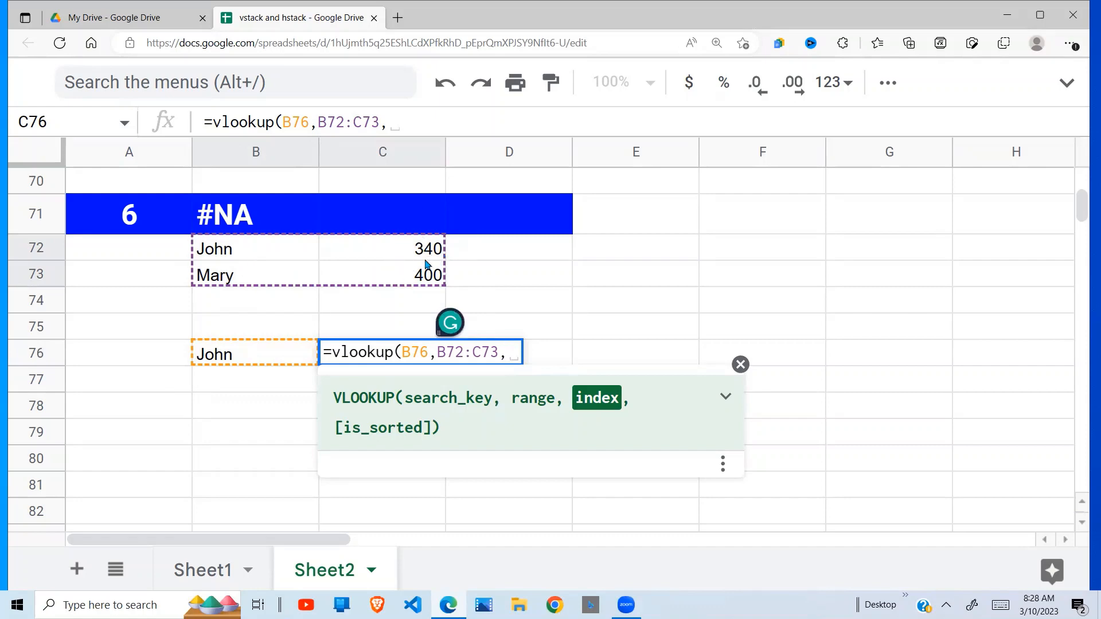
{"action": "type", "text": "1,0"}
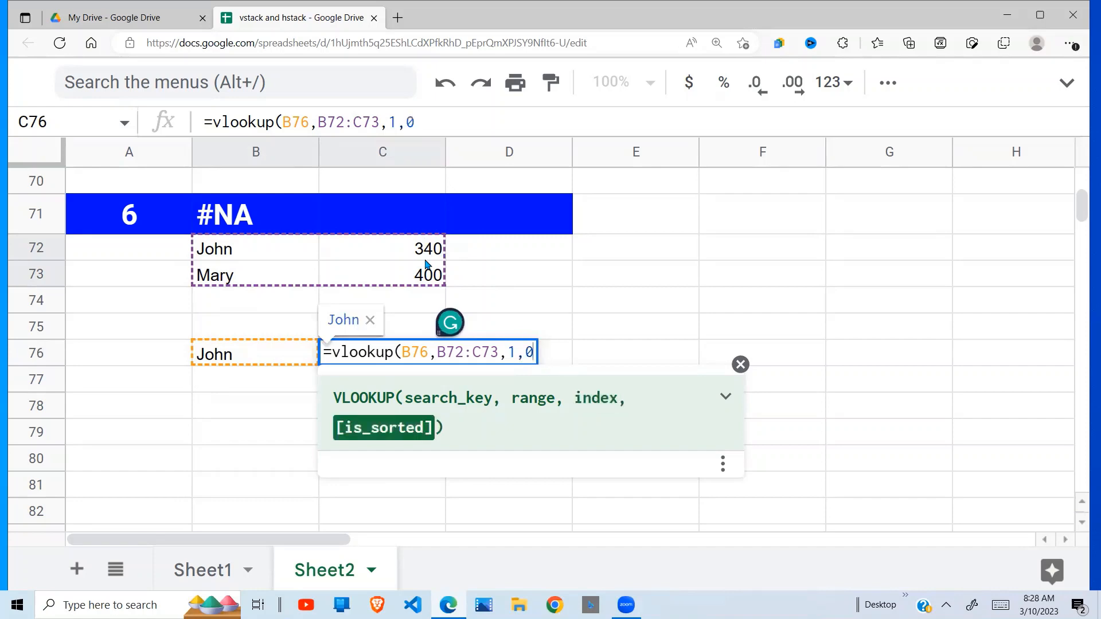
{"action": "type", "text": ")"}
{"action": "key", "text": "Return"}
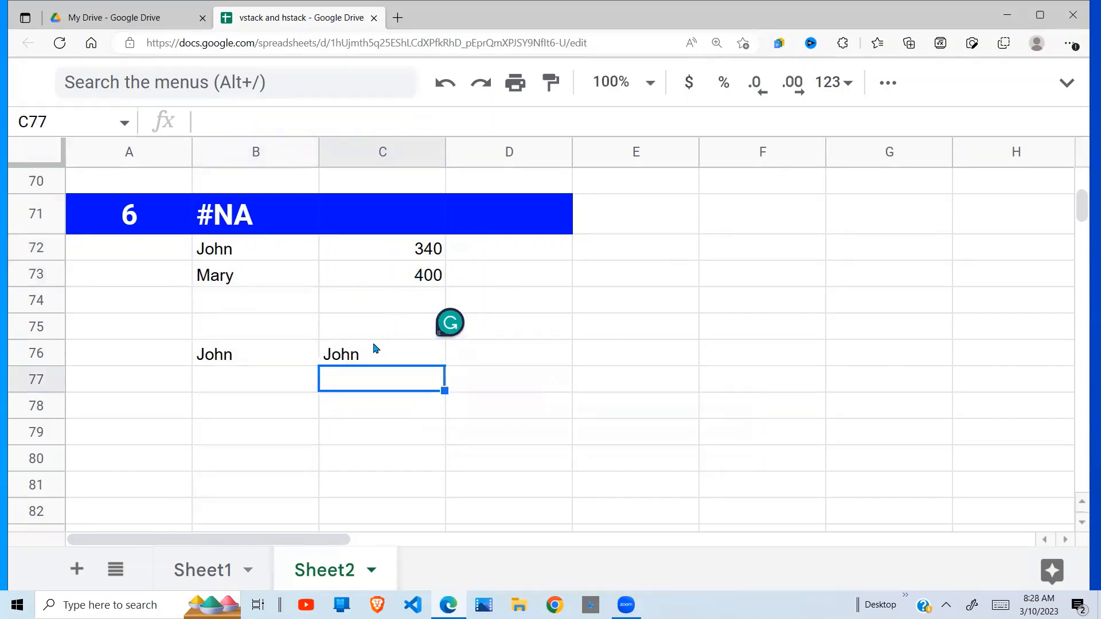
Step: Change the column index in C76 to 2 so the formula reads =vlookup(B76,B72:C73,2,0)
{"action": "left_click", "coordinate": [373, 355]}
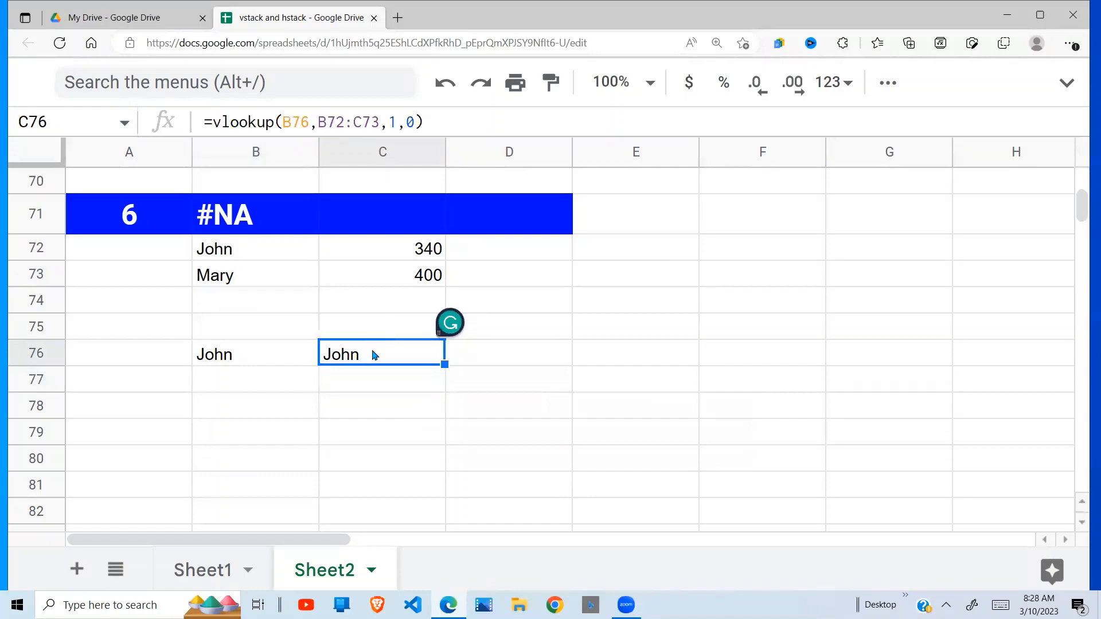
{"action": "left_click", "coordinate": [396, 123]}
{"action": "key", "text": "BackSpace"}
{"action": "type", "text": "2"}
{"action": "key", "text": "Return"}
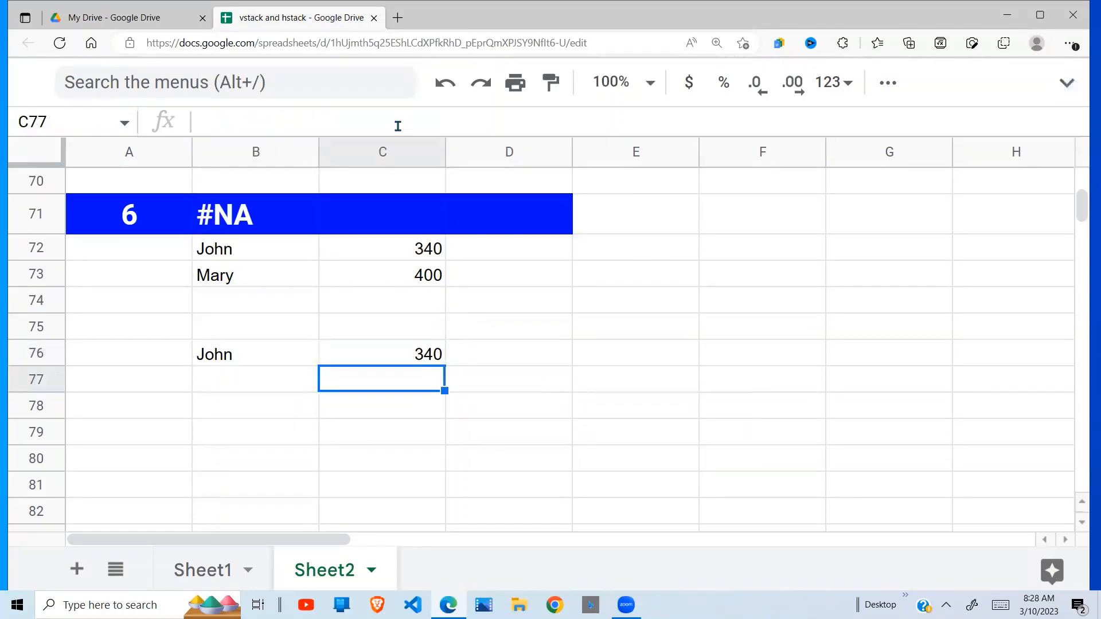
Step: Replace the lookup key in B76 with a name that is missing from the table in B72:C73
{"action": "left_click", "coordinate": [427, 358]}
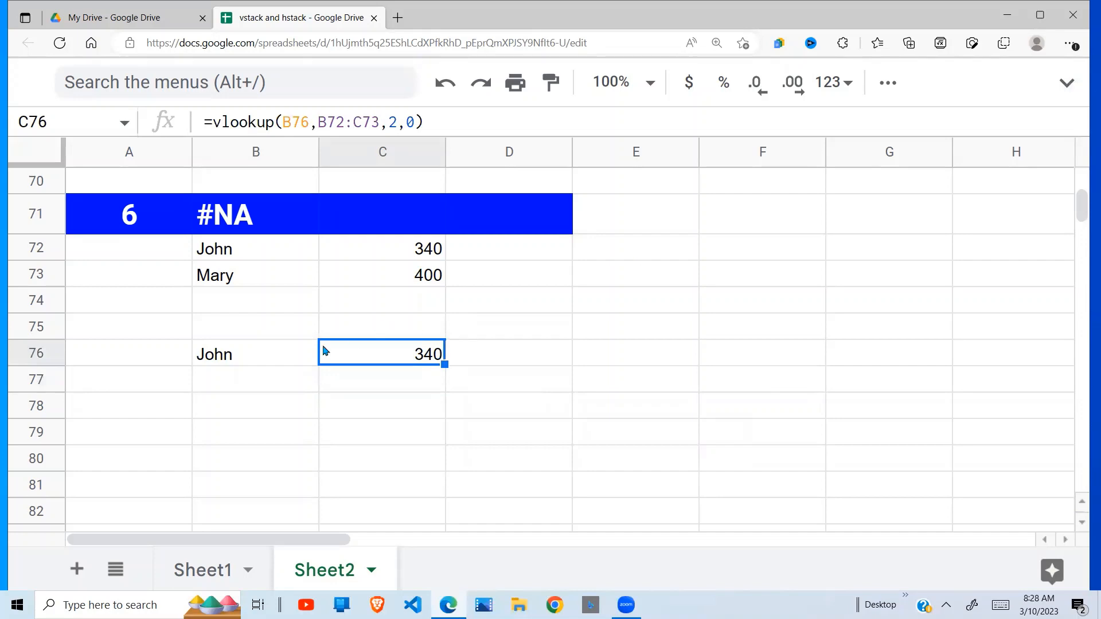
{"action": "left_click", "coordinate": [274, 360]}
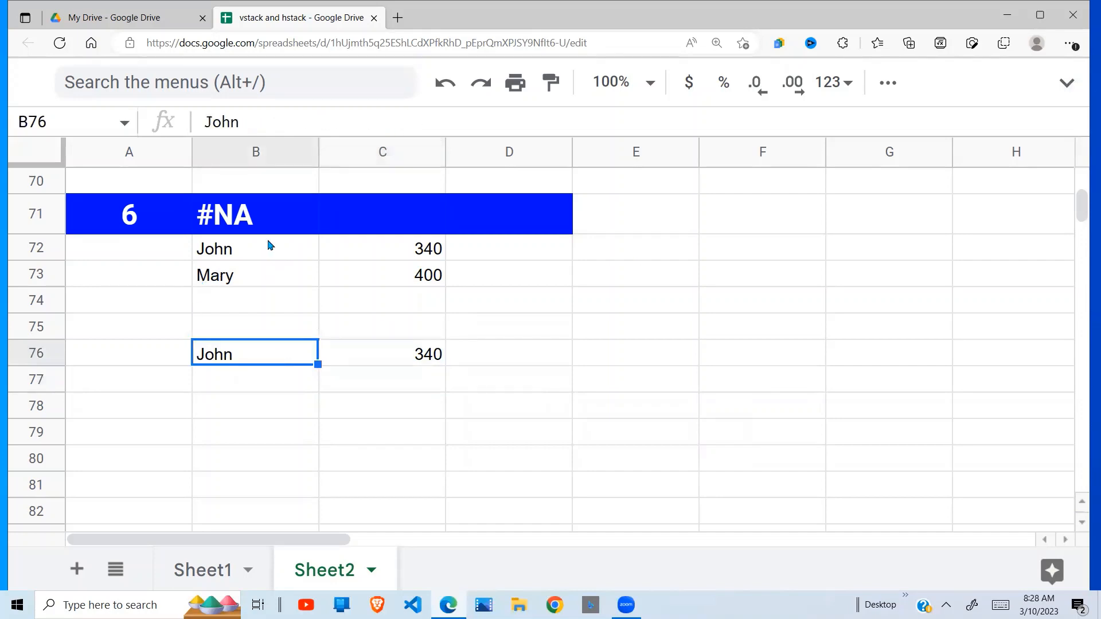
{"action": "left_click", "coordinate": [431, 356]}
{"action": "left_click", "coordinate": [260, 360]}
{"action": "type", "text": "T"}
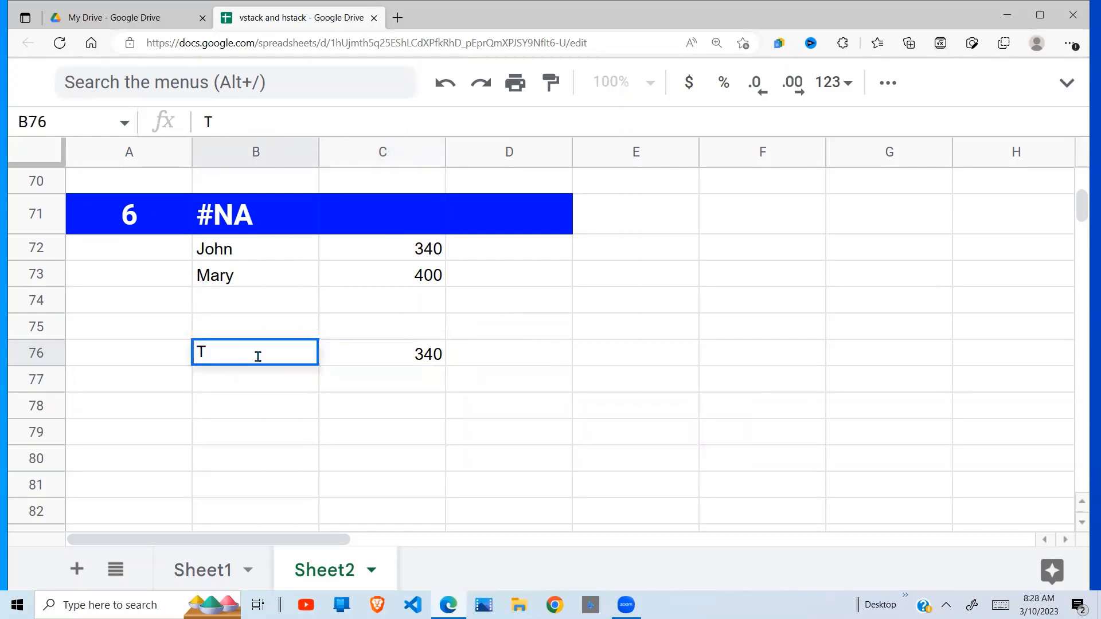
{"action": "type", "text": "om"}
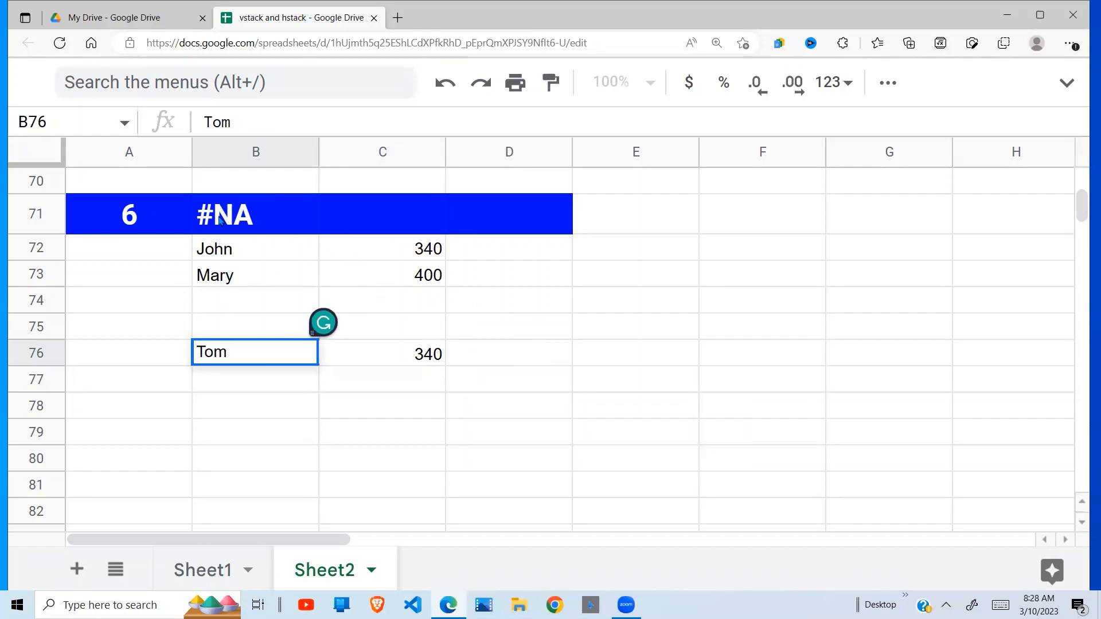
{"action": "key", "text": "Return"}
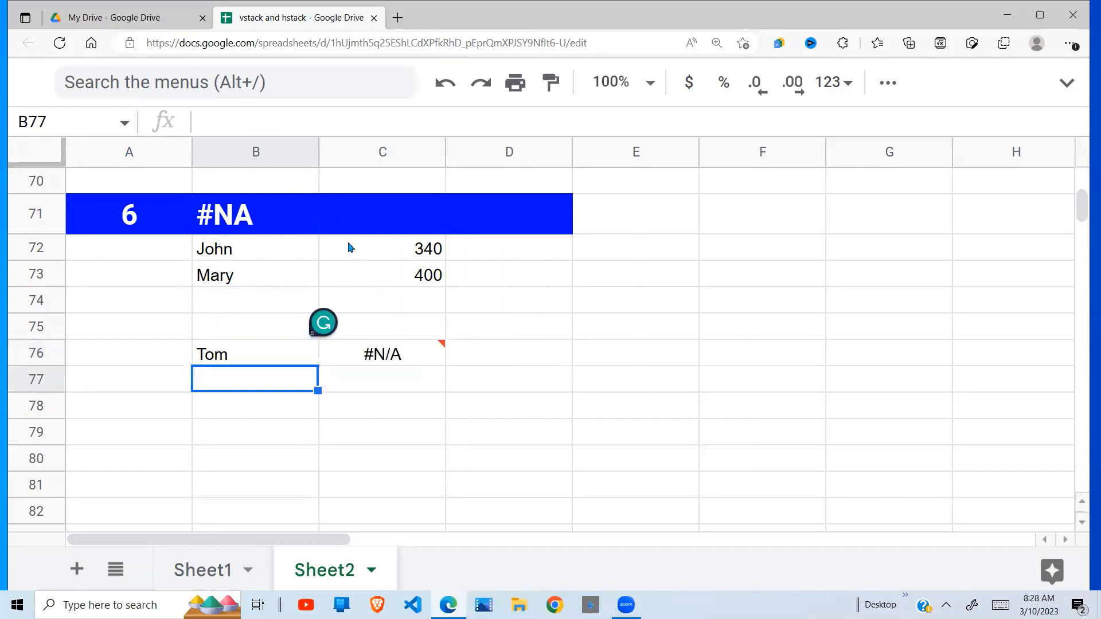
Step: Wrap the C76 lookup in IFERROR so the formula reads =iferror(vlookup(B76,B72:C73,2,0))
{"action": "left_click", "coordinate": [399, 353]}
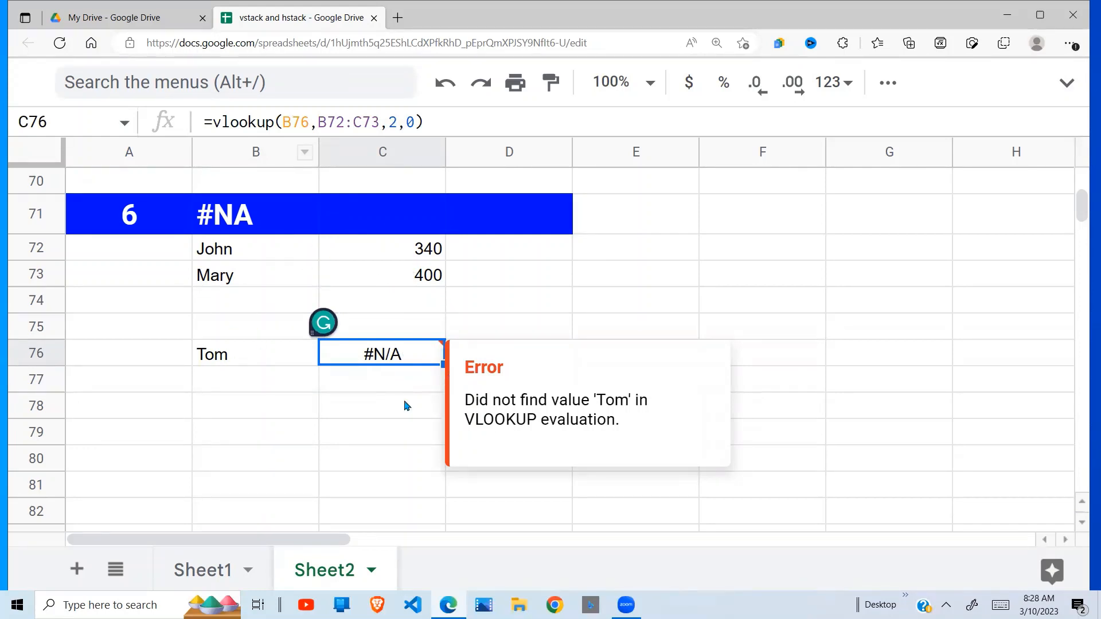
{"action": "left_click", "coordinate": [216, 125]}
{"action": "type", "text": "iferro"}
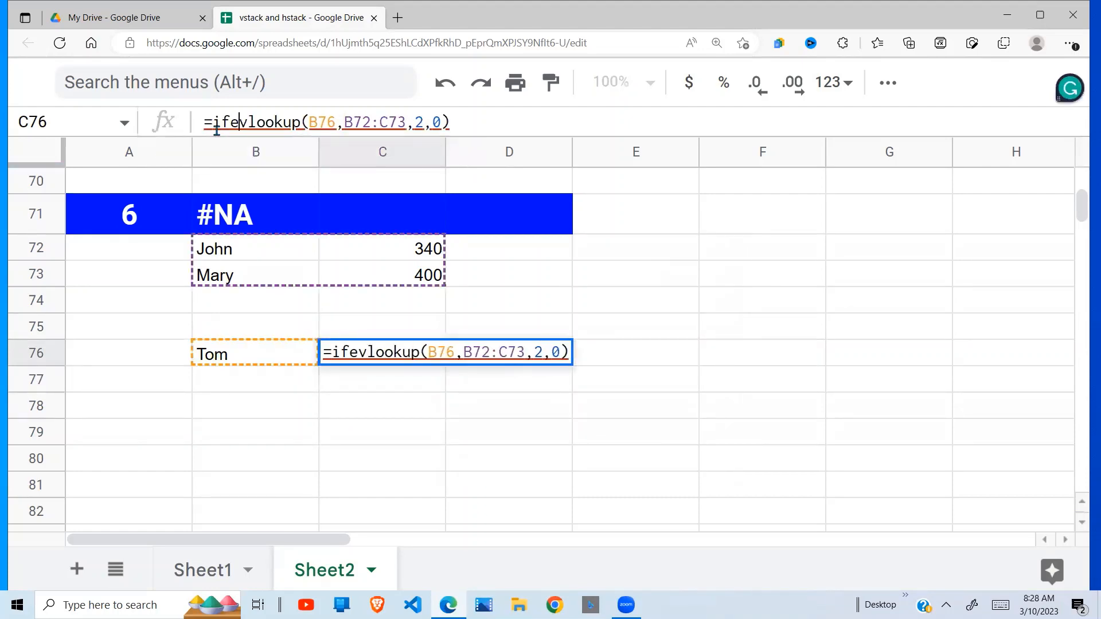
{"action": "type", "text": "r"}
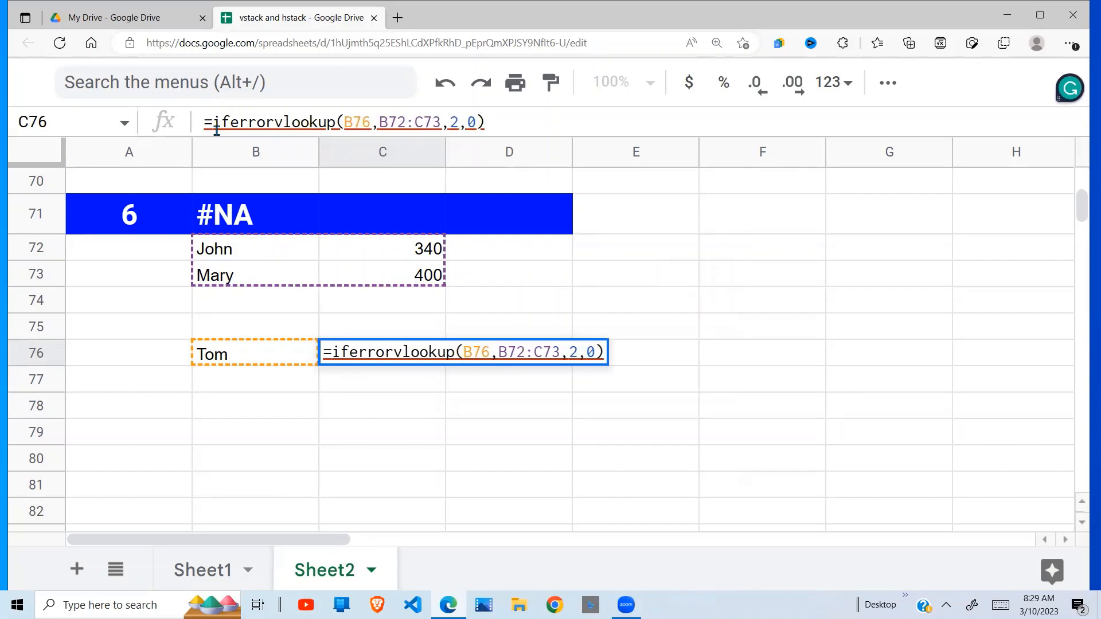
{"action": "type", "text": "("}
{"action": "left_click", "coordinate": [519, 121]}
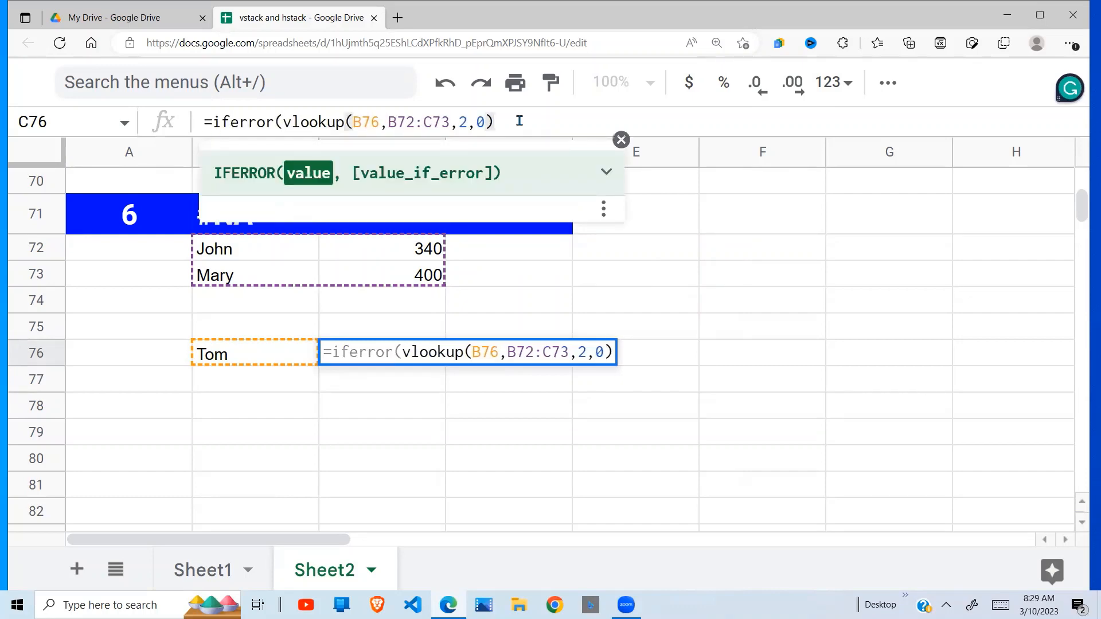
{"action": "type", "text": ")"}
{"action": "key", "text": "Return"}
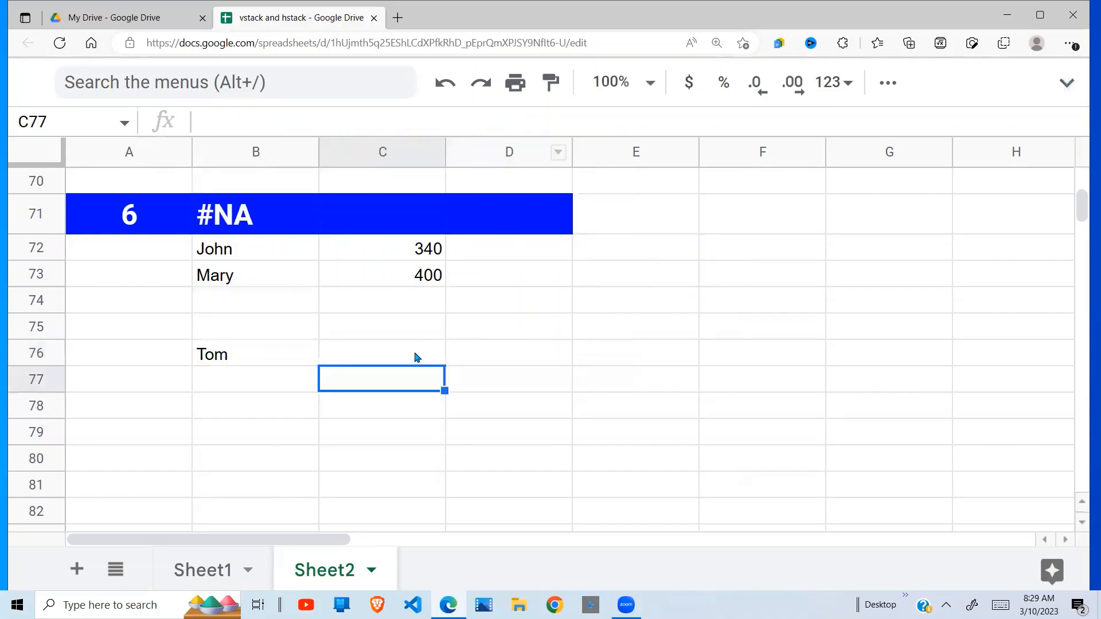
Step: Add "Not found" as the value_if_error argument of the IFERROR formula in C76
{"action": "left_click", "coordinate": [417, 358]}
{"action": "left_click", "coordinate": [497, 122]}
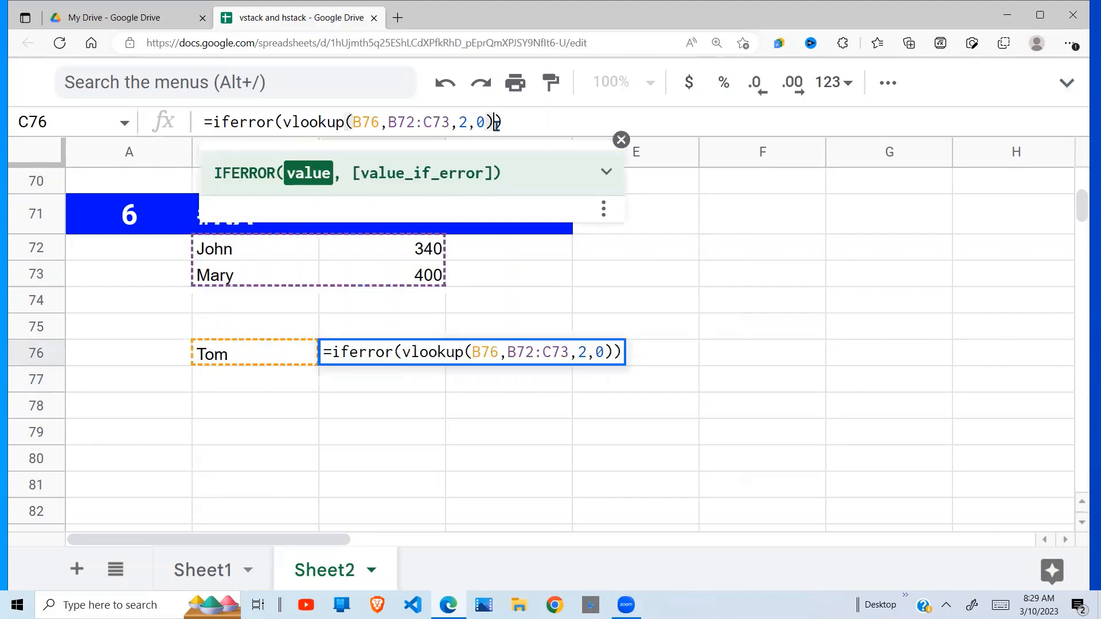
{"action": "type", "text": ",\"\""}
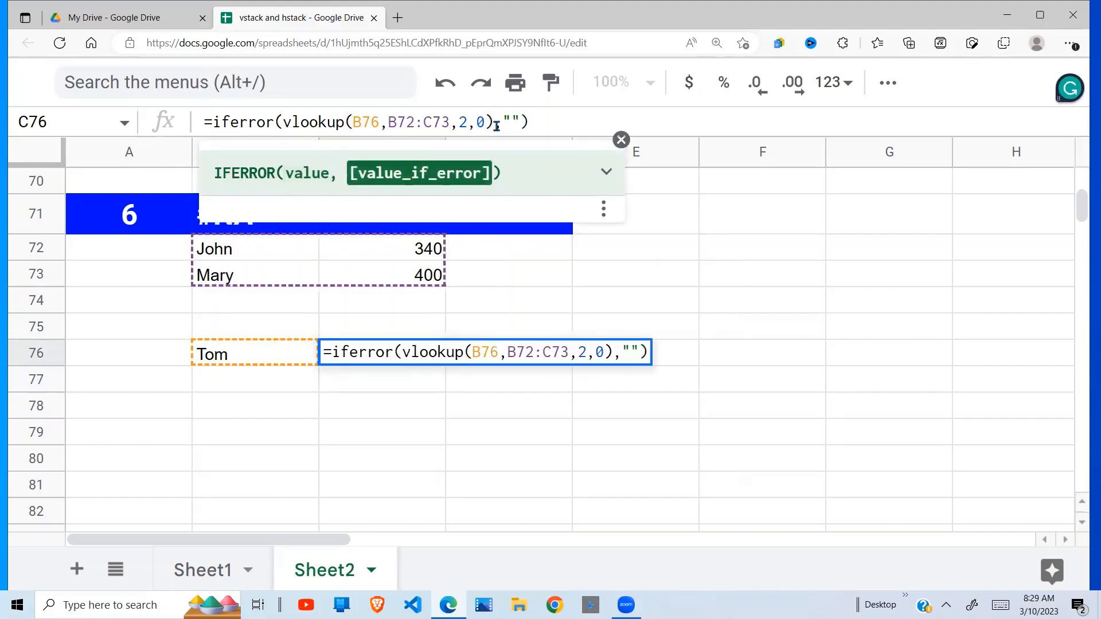
{"action": "type", "text": "Not f"}
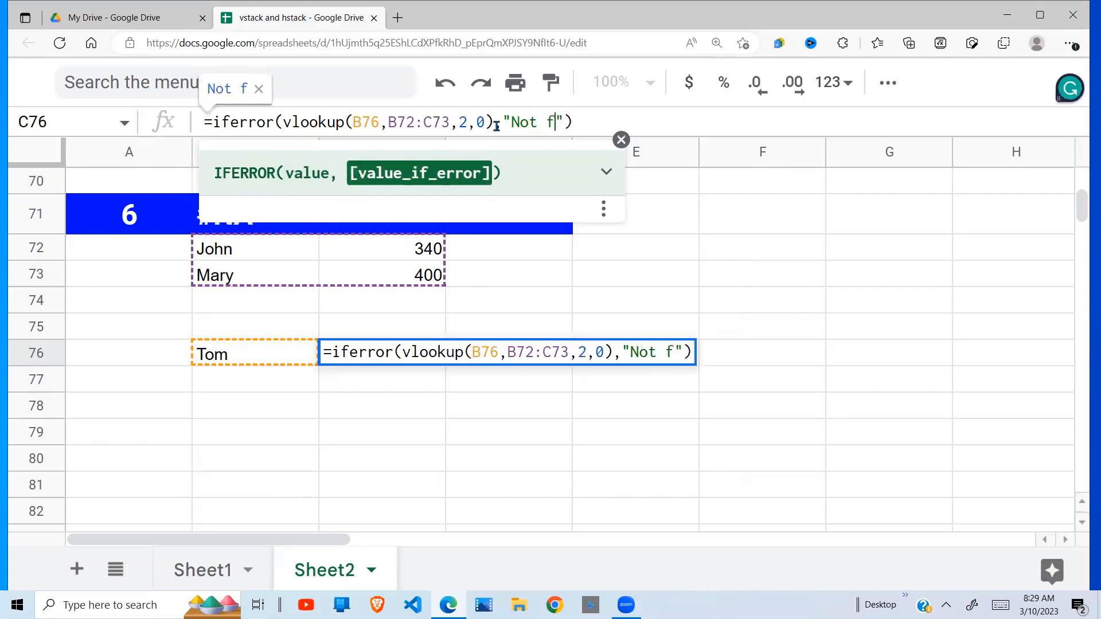
{"action": "type", "text": "ound"}
{"action": "key", "text": "Return"}
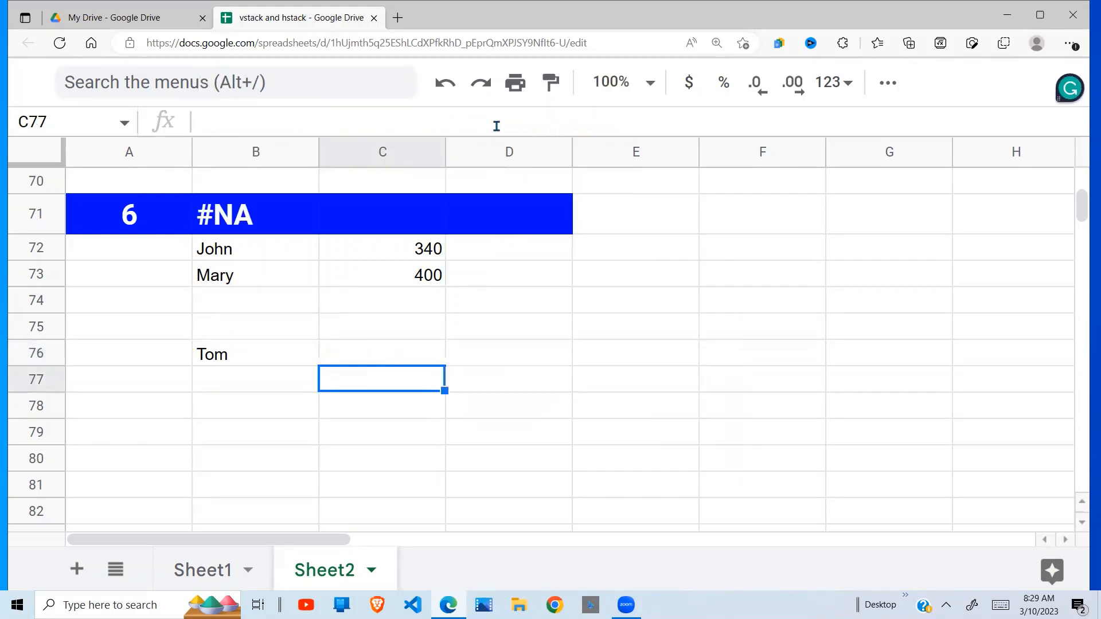
{"action": "left_click", "coordinate": [386, 363]}
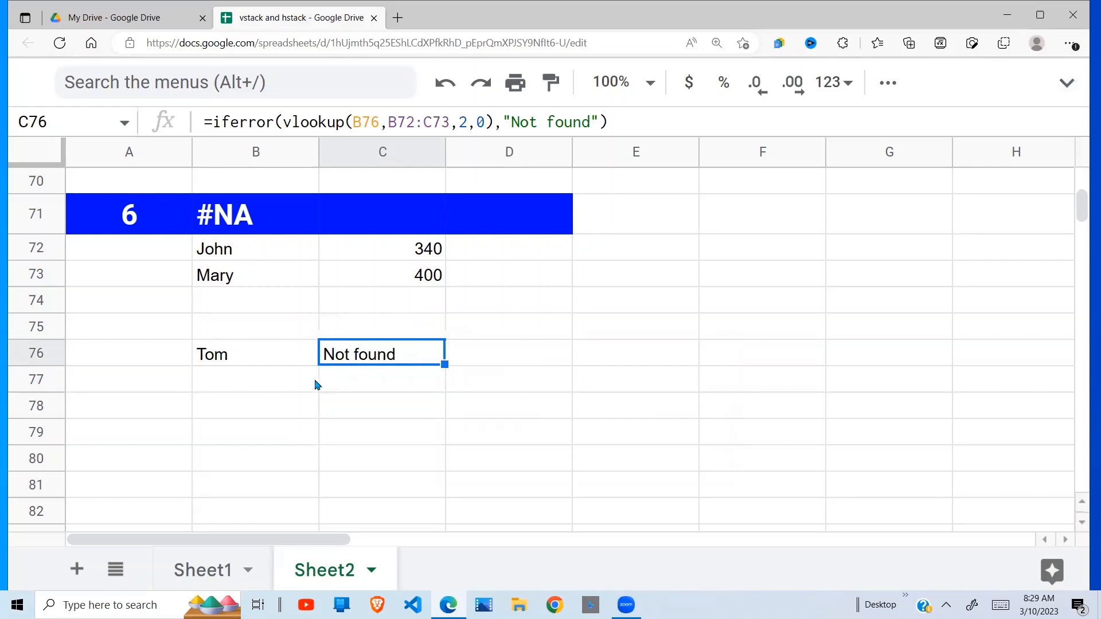
Step: Change the lookup key in B76 to the second name listed in the #NA table and check C76
{"action": "left_click", "coordinate": [248, 355]}
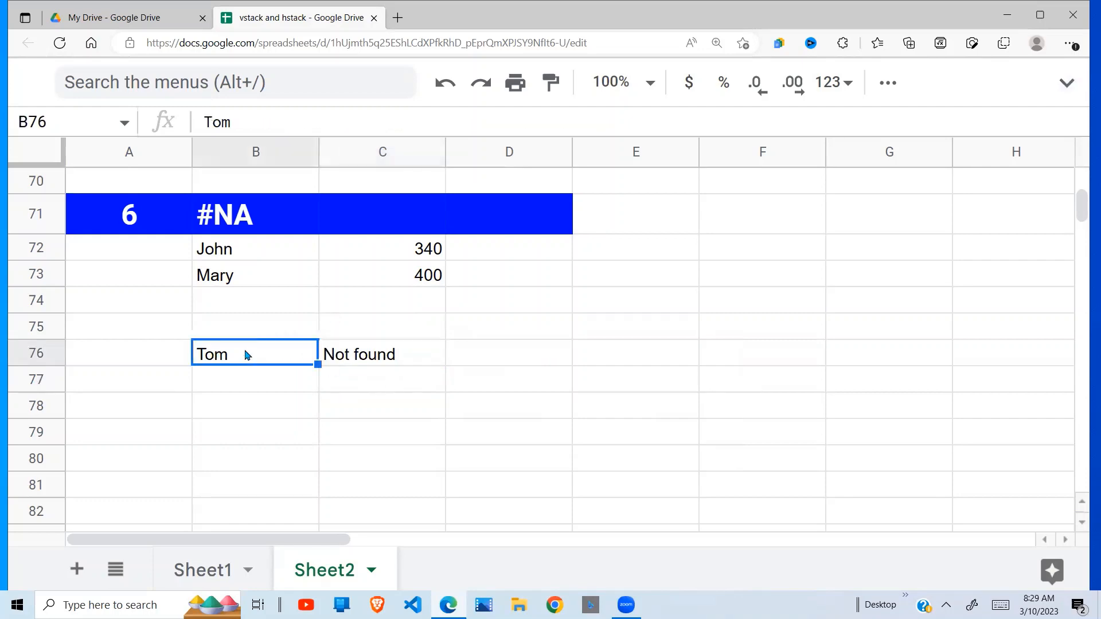
{"action": "type", "text": "Mary"}
{"action": "key", "text": "Return"}
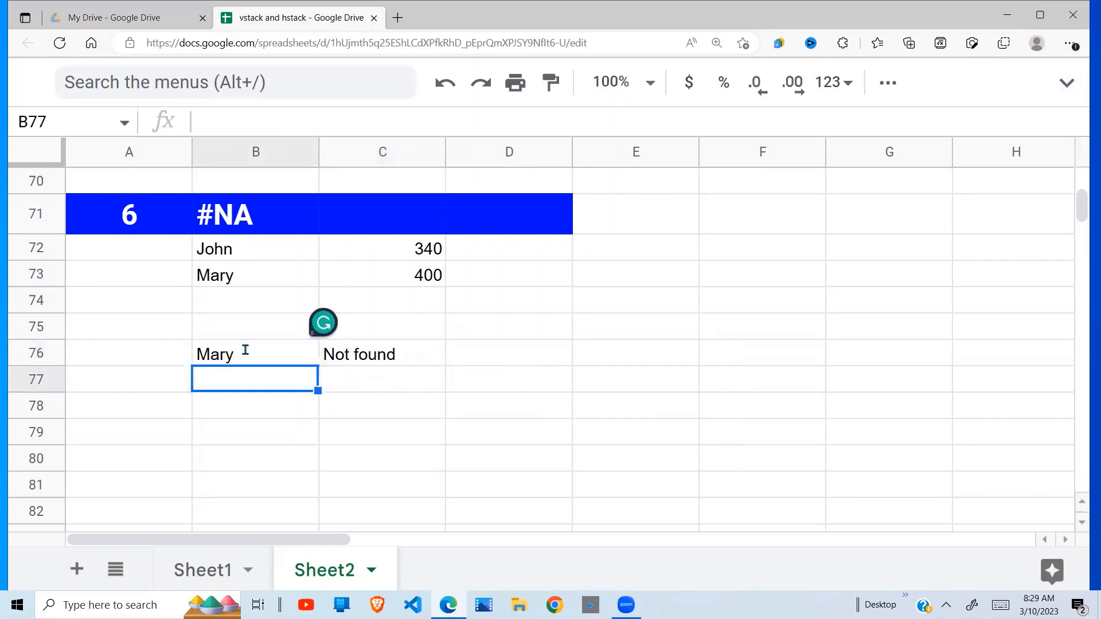
{"action": "left_click", "coordinate": [216, 354]}
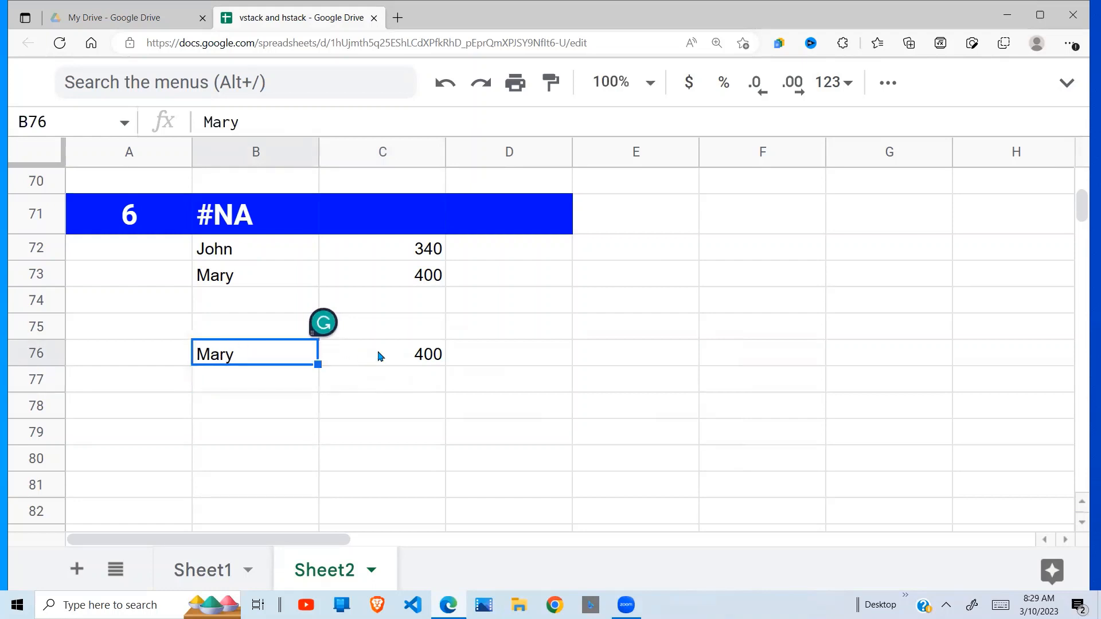
{"action": "left_click", "coordinate": [381, 357]}
Step: Test the IFERROR formula in C76 by entering a different unlisted name in B76
{"action": "left_click", "coordinate": [272, 358]}
{"action": "type", "text": "Peter"}
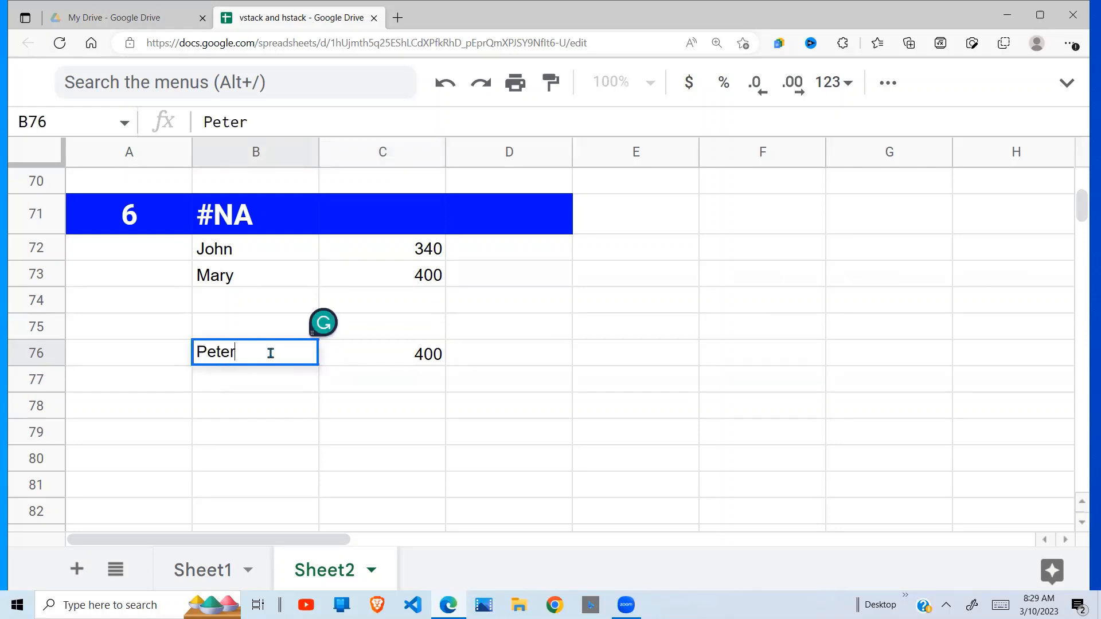
{"action": "key", "text": "Return"}
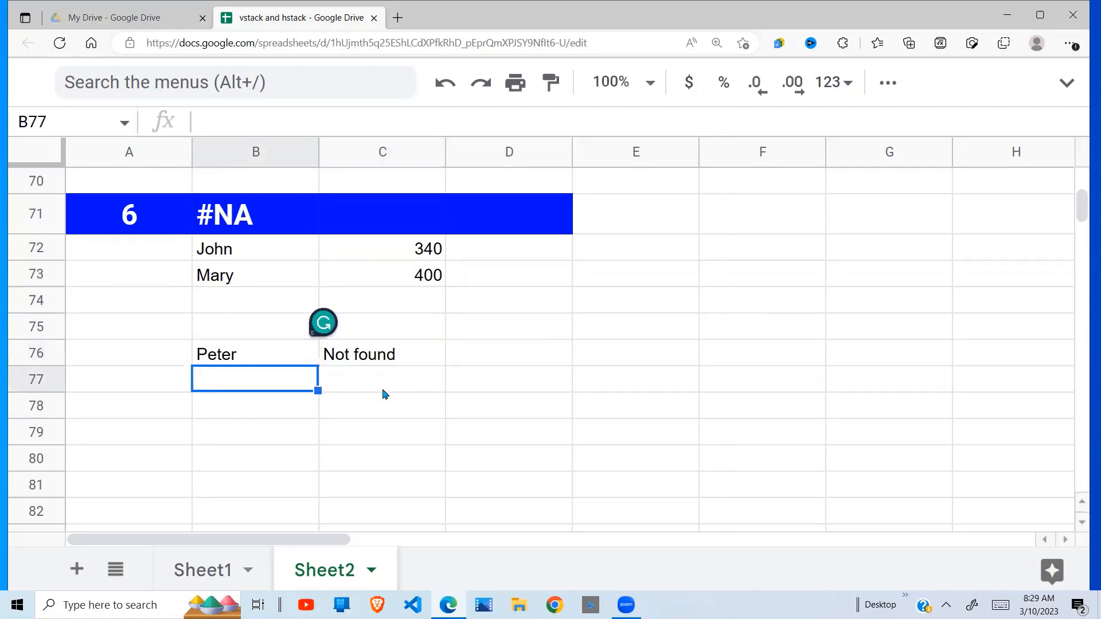
{"action": "left_click", "coordinate": [418, 354]}
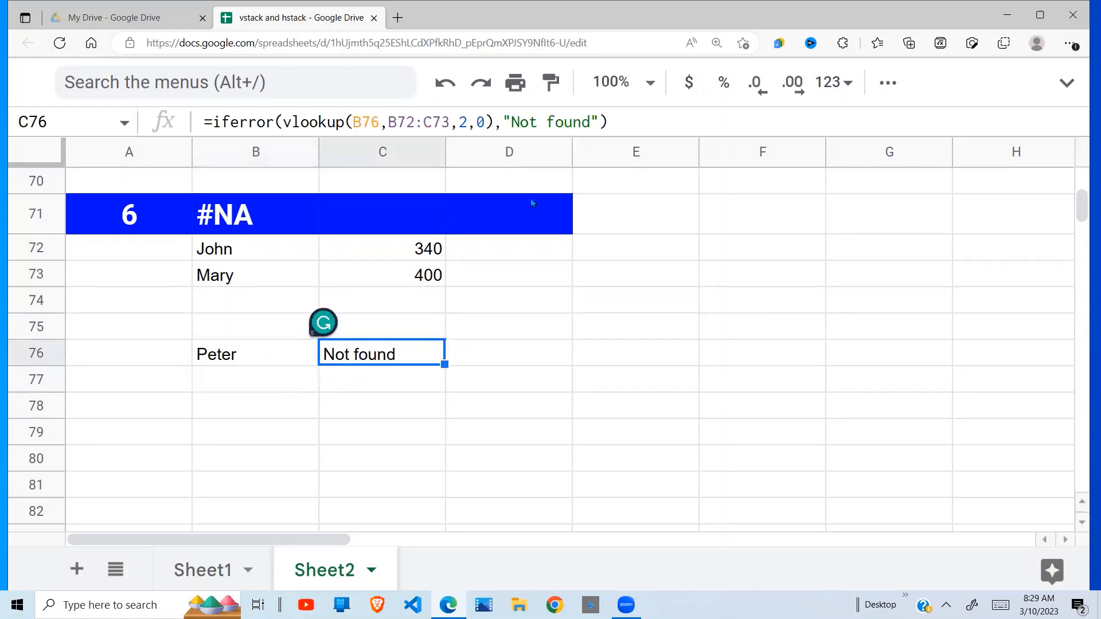